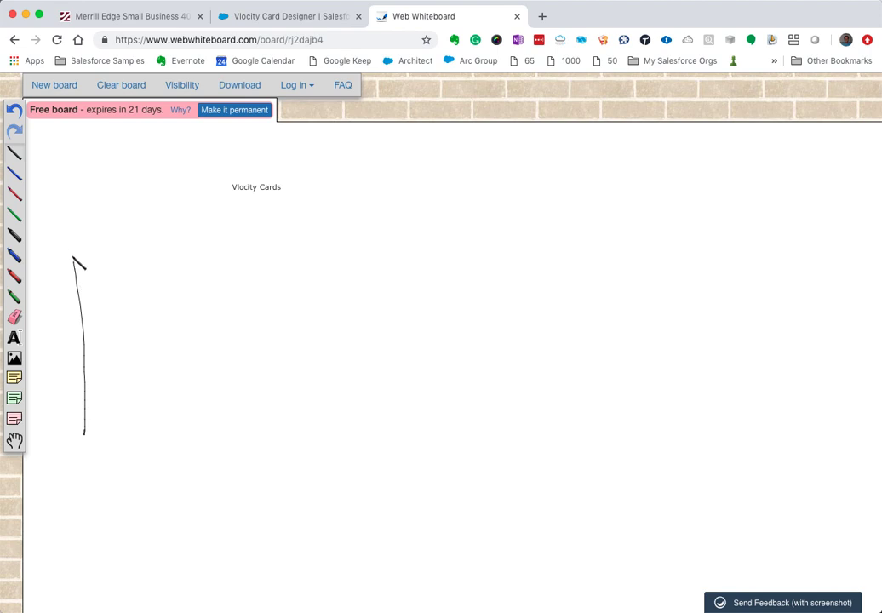
# Sketch a large black box below the Vlocity Cards title, with a short down arrow crossing its upper edge.
pyautogui.moveTo(74, 257)
pyautogui.mouseDown()
pyautogui.moveTo(273, 402)
pyautogui.moveTo(263, 459)
pyautogui.mouseUp()
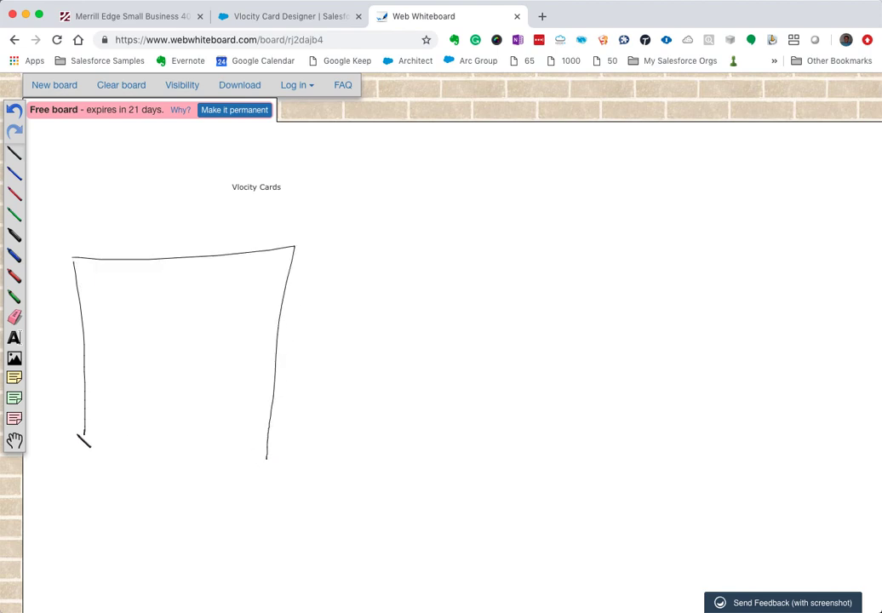
pyautogui.moveTo(83, 434)
pyautogui.mouseDown()
pyautogui.moveTo(121, 480)
pyautogui.moveTo(252, 472)
pyautogui.moveTo(266, 460)
pyautogui.mouseUp()
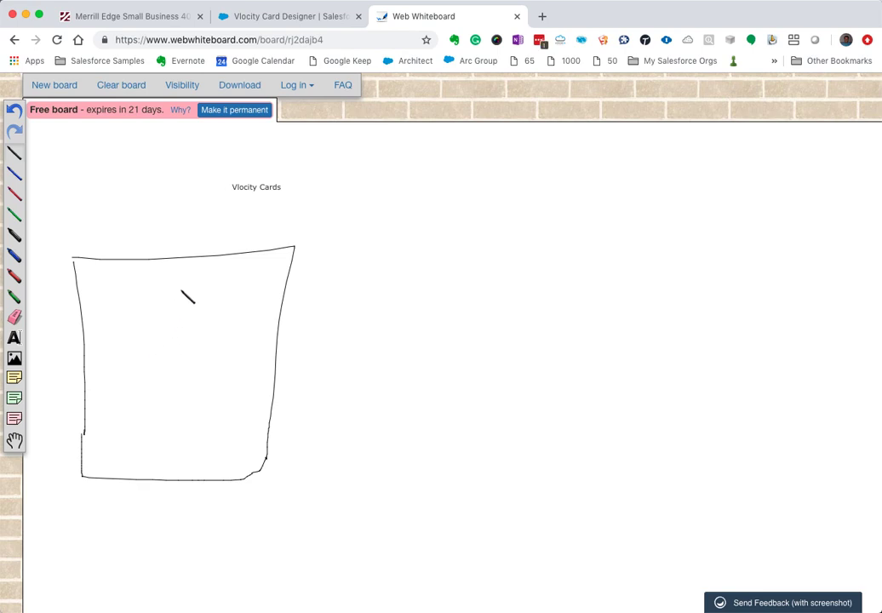
pyautogui.moveTo(176, 244)
pyautogui.mouseDown()
pyautogui.moveTo(171, 267)
pyautogui.moveTo(187, 268)
pyautogui.mouseUp()
# Draw a black arrow from the first box to a narrow second box divided by three horizontal lines.
pyautogui.moveTo(258, 322)
pyautogui.mouseDown()
pyautogui.moveTo(401, 317)
pyautogui.moveTo(400, 326)
pyautogui.mouseUp()
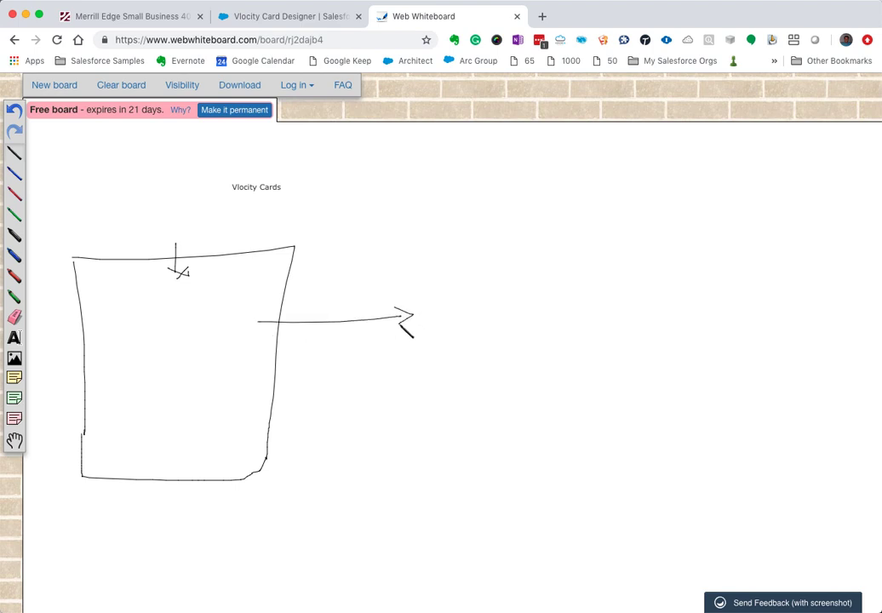
pyautogui.moveTo(430, 265); pyautogui.dragTo(440, 406)
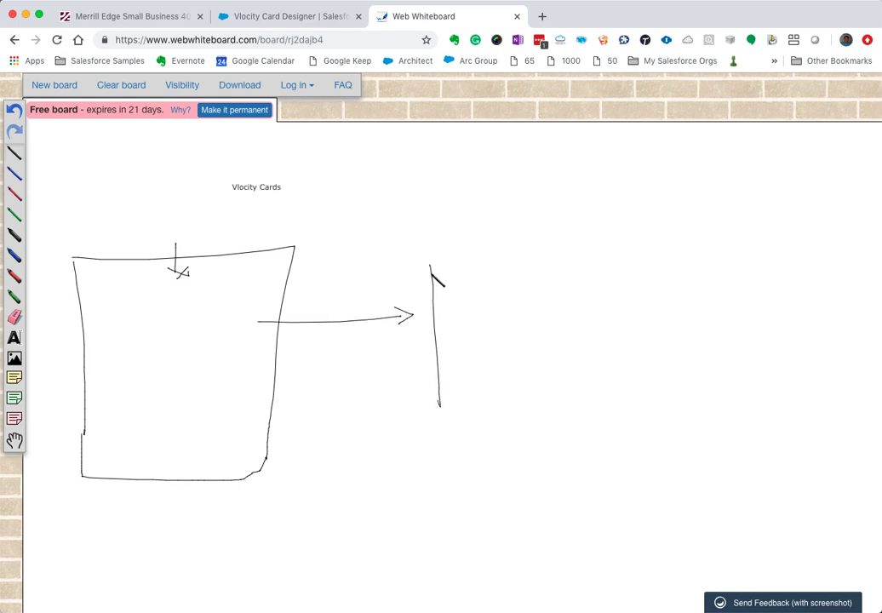
pyautogui.moveTo(431, 265)
pyautogui.mouseDown()
pyautogui.moveTo(543, 247)
pyautogui.moveTo(545, 478)
pyautogui.moveTo(434, 476)
pyautogui.moveTo(438, 411)
pyautogui.mouseUp()
pyautogui.moveTo(437, 295); pyautogui.dragTo(527, 287)
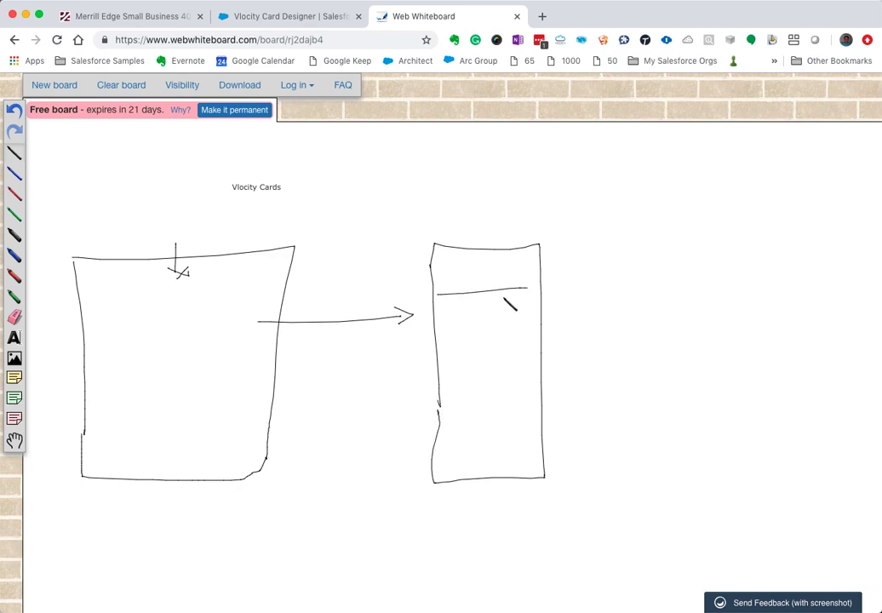
pyautogui.moveTo(444, 333); pyautogui.dragTo(524, 332)
pyautogui.moveTo(450, 365); pyautogui.dragTo(539, 362)
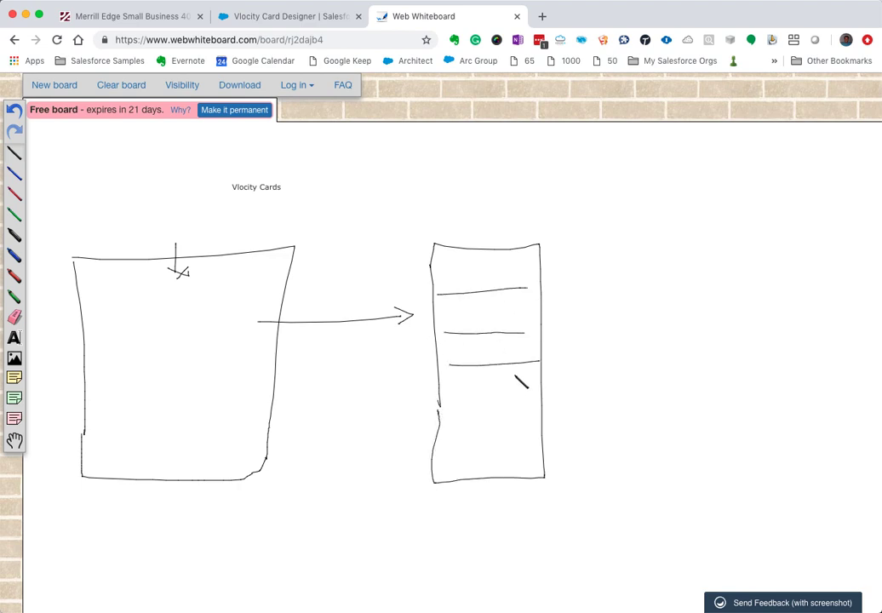
# Draw a black arrow from the second box to a third large box.
pyautogui.moveTo(567, 311)
pyautogui.mouseDown()
pyautogui.moveTo(647, 300)
pyautogui.moveTo(638, 309)
pyautogui.mouseUp()
pyautogui.moveTo(668, 275); pyautogui.dragTo(696, 410)
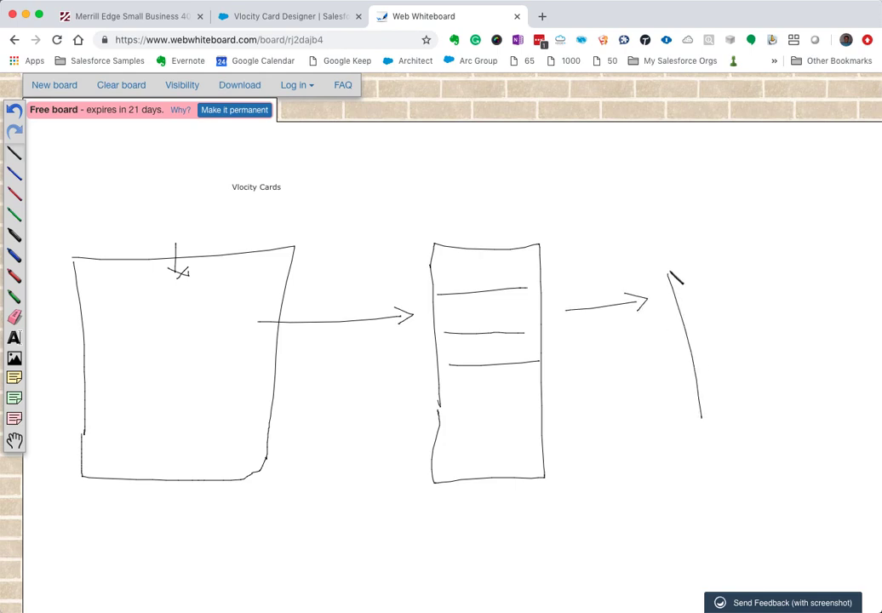
pyautogui.moveTo(668, 273)
pyautogui.mouseDown()
pyautogui.moveTo(843, 314)
pyautogui.moveTo(833, 453)
pyautogui.moveTo(729, 453)
pyautogui.moveTo(710, 414)
pyautogui.mouseUp()
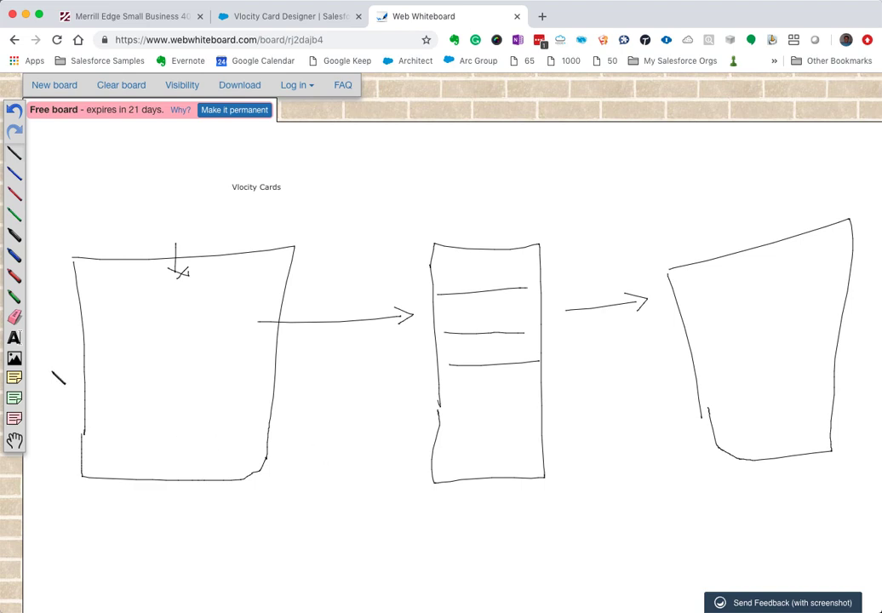
# Add a curved arrow entering the first box from outside and a small V-shaped mark inside it.
pyautogui.moveTo(52, 372)
pyautogui.mouseDown()
pyautogui.moveTo(79, 404)
pyautogui.moveTo(93, 398)
pyautogui.moveTo(86, 414)
pyautogui.mouseUp()
pyautogui.moveTo(150, 428); pyautogui.dragTo(151, 399)
pyautogui.moveTo(155, 412); pyautogui.dragTo(169, 423)
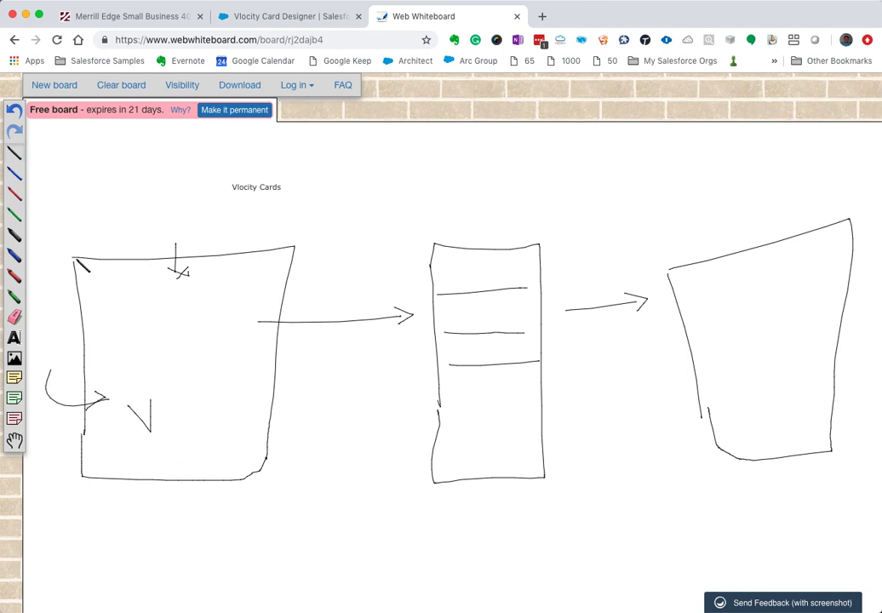
# Mark each of the three boxes with a check mark above it, using the thick red marker.
pyautogui.click(14, 275)
pyautogui.moveTo(114, 240)
pyautogui.mouseDown()
pyautogui.moveTo(133, 249)
pyautogui.moveTo(178, 206)
pyautogui.mouseUp()
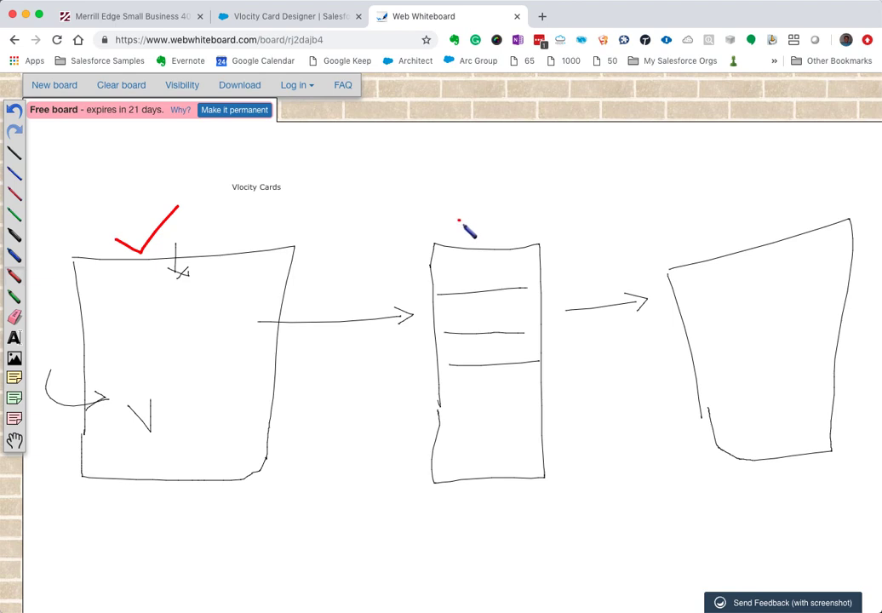
pyautogui.moveTo(458, 220); pyautogui.dragTo(511, 206)
pyautogui.moveTo(688, 220)
pyautogui.mouseDown()
pyautogui.moveTo(705, 241)
pyautogui.moveTo(772, 181)
pyautogui.mouseUp()
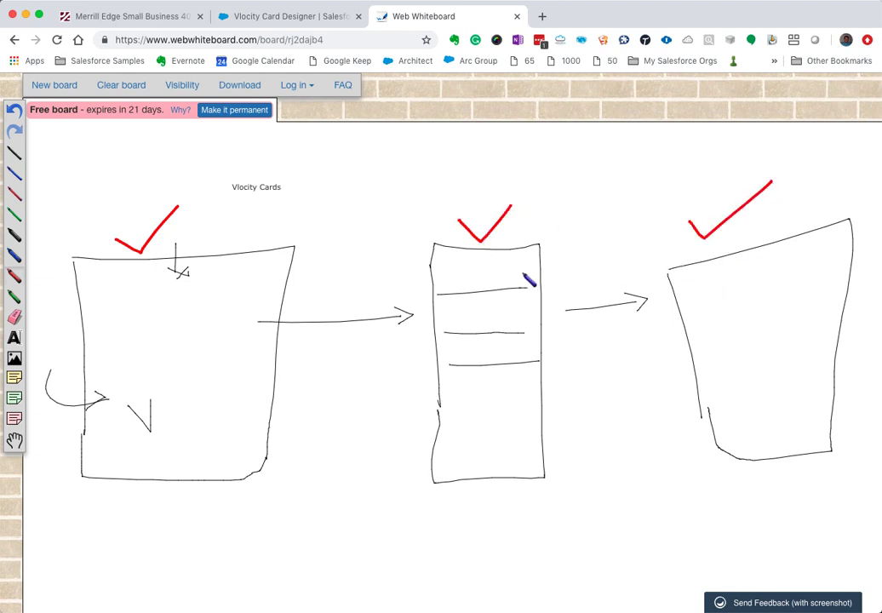
# Draw a red arrow from the middle box toward the third, plus a ticked red strip of small cells along the third box's upper edge.
pyautogui.moveTo(521, 272); pyautogui.dragTo(606, 268)
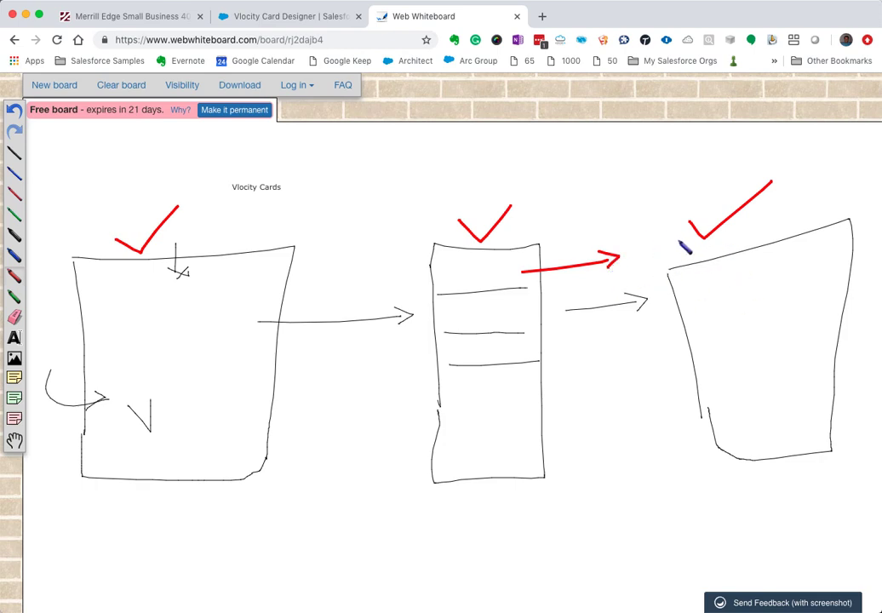
pyautogui.moveTo(675, 238)
pyautogui.mouseDown()
pyautogui.moveTo(676, 266)
pyautogui.moveTo(763, 233)
pyautogui.moveTo(792, 235)
pyautogui.mouseUp()
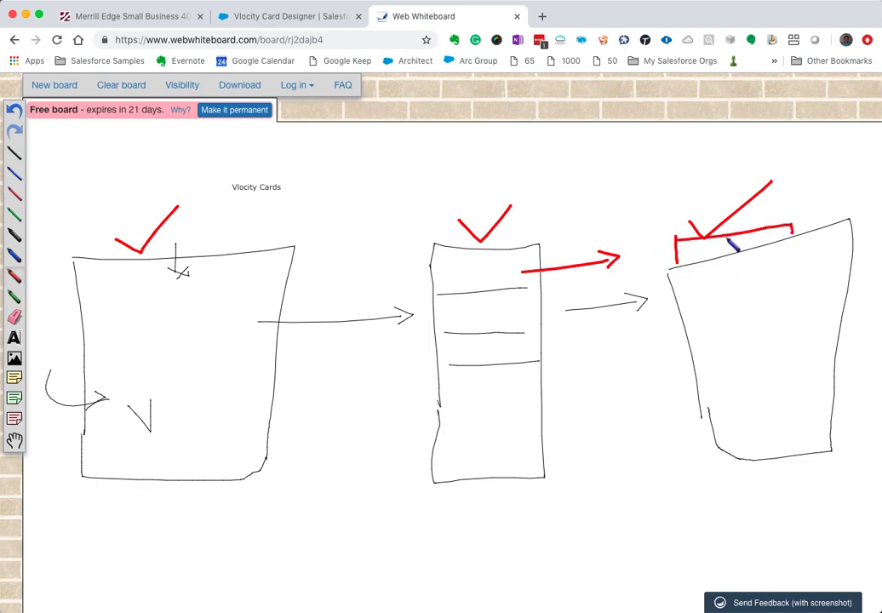
pyautogui.moveTo(725, 238)
pyautogui.mouseDown()
pyautogui.moveTo(727, 254)
pyautogui.moveTo(688, 253)
pyautogui.moveTo(702, 261)
pyautogui.mouseUp()
pyautogui.moveTo(760, 238); pyautogui.dragTo(795, 205)
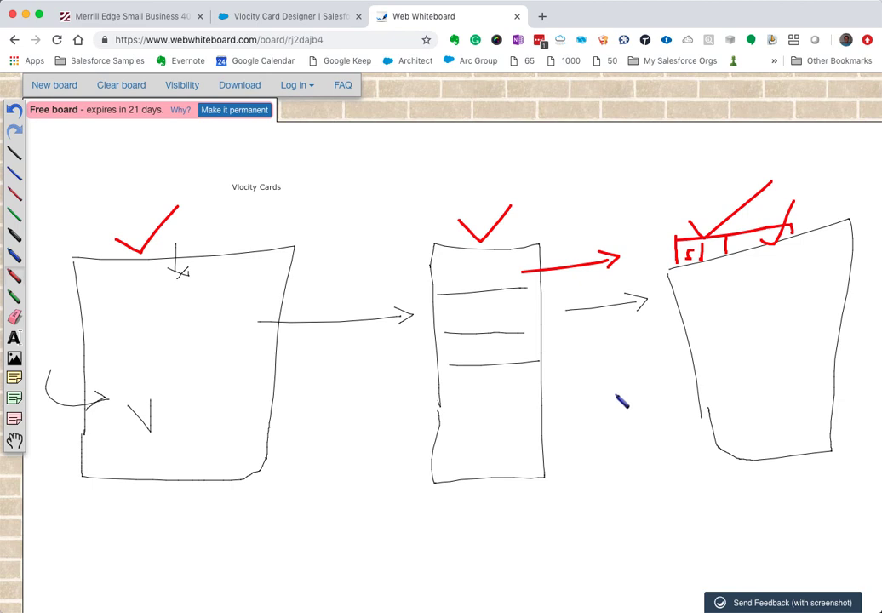
# Switch to Salesforce, open the Vlocity Cards app and start a new layout.
pyautogui.click(305, 24)
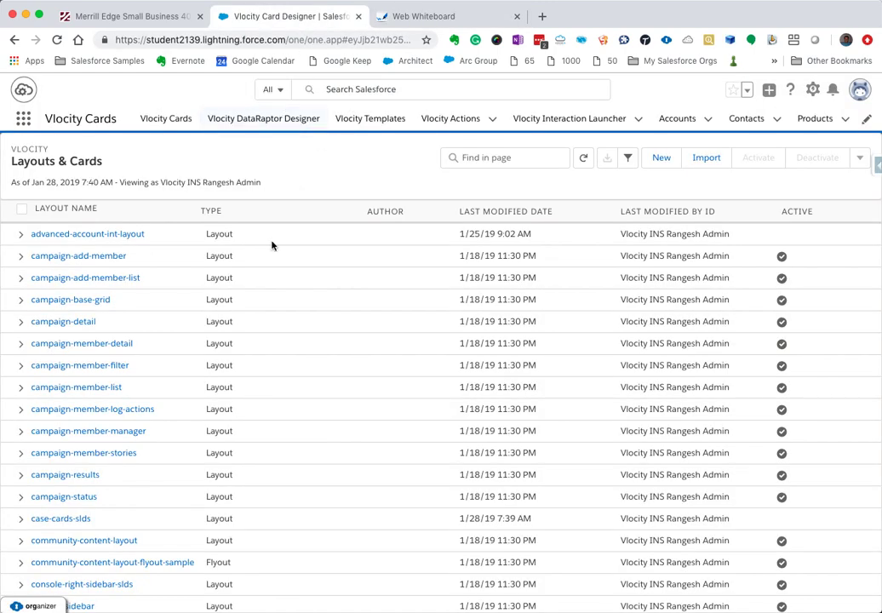
pyautogui.click(21, 118)
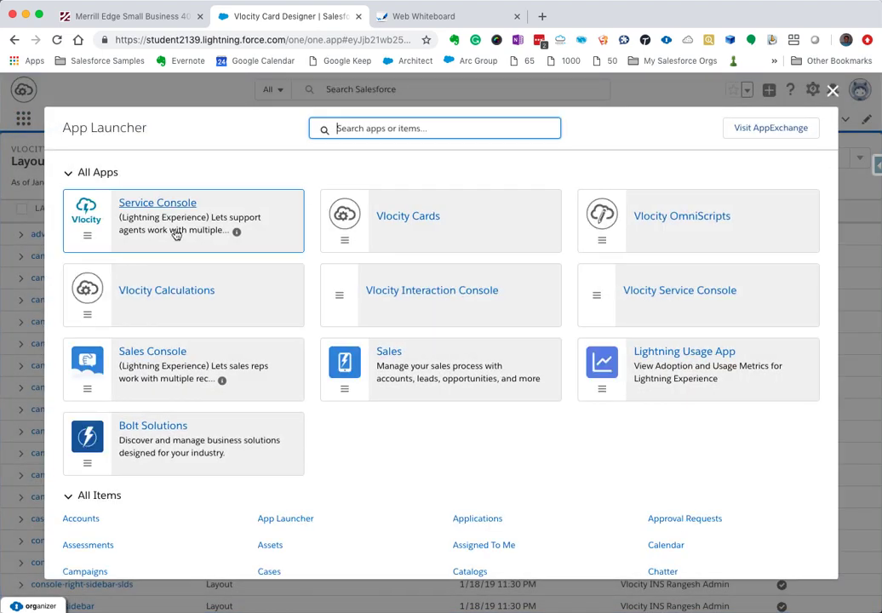
pyautogui.click(421, 222)
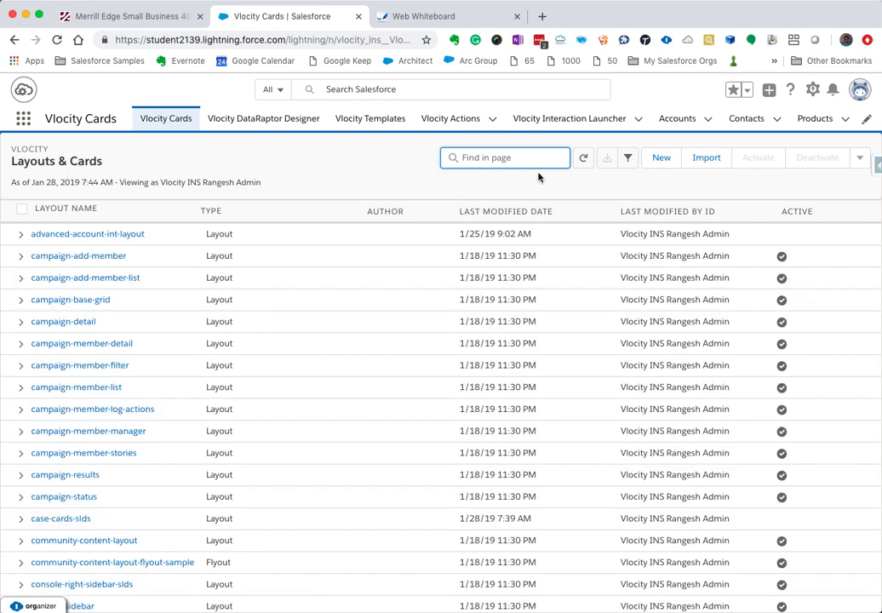
pyautogui.click(661, 158)
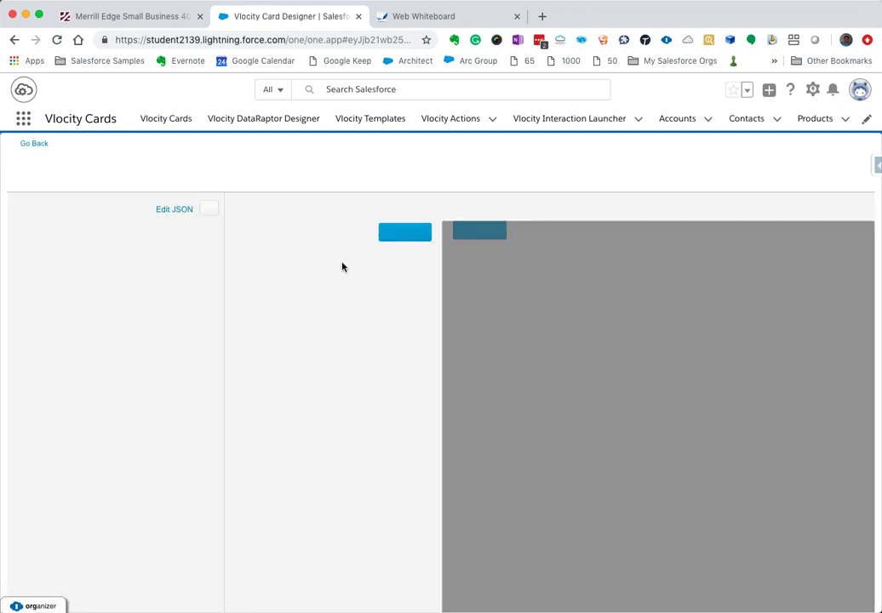
# Name the layout case-card-layout-sample, keep its type as Layout and set the author to RoundRunner.
pyautogui.tripleClick(114, 253)
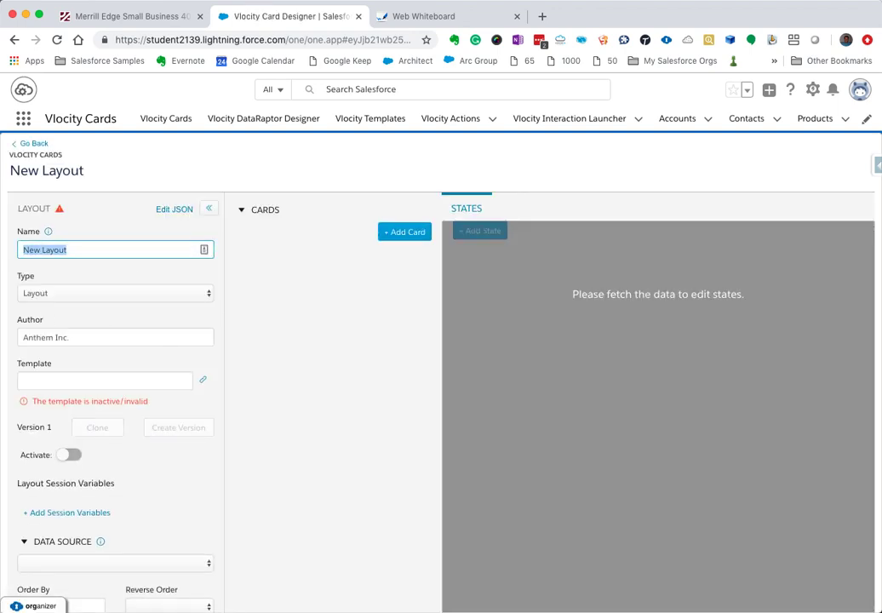
pyautogui.write('case-card-l')
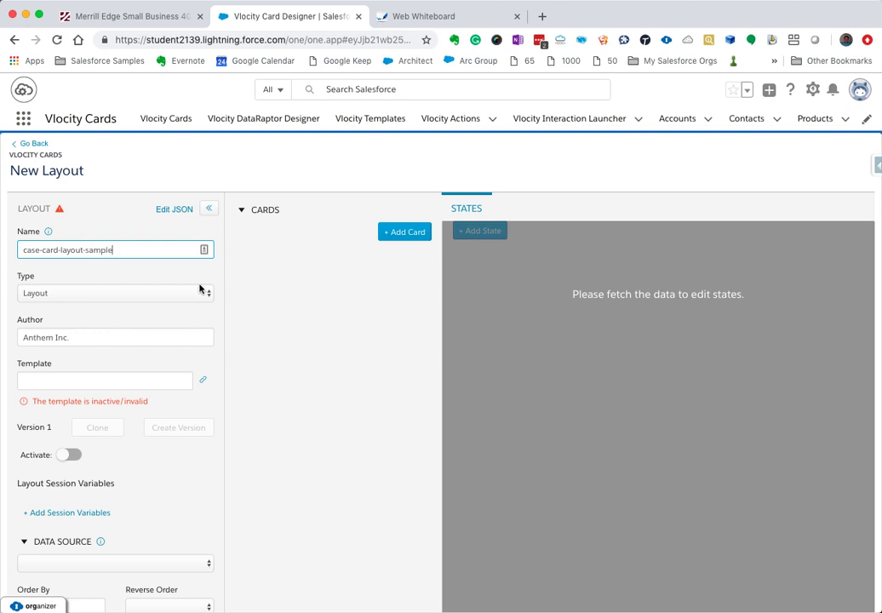
pyautogui.click(183, 329)
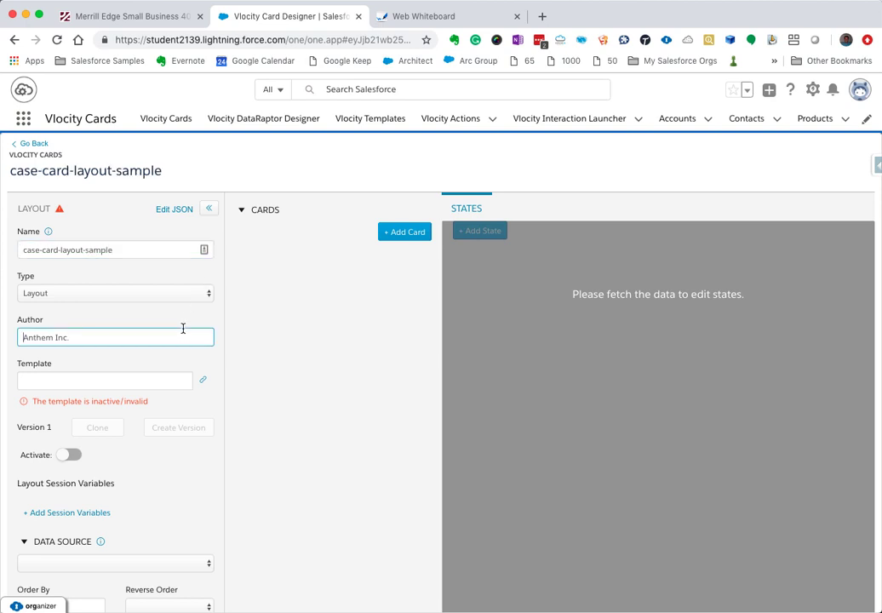
pyautogui.click(143, 293)
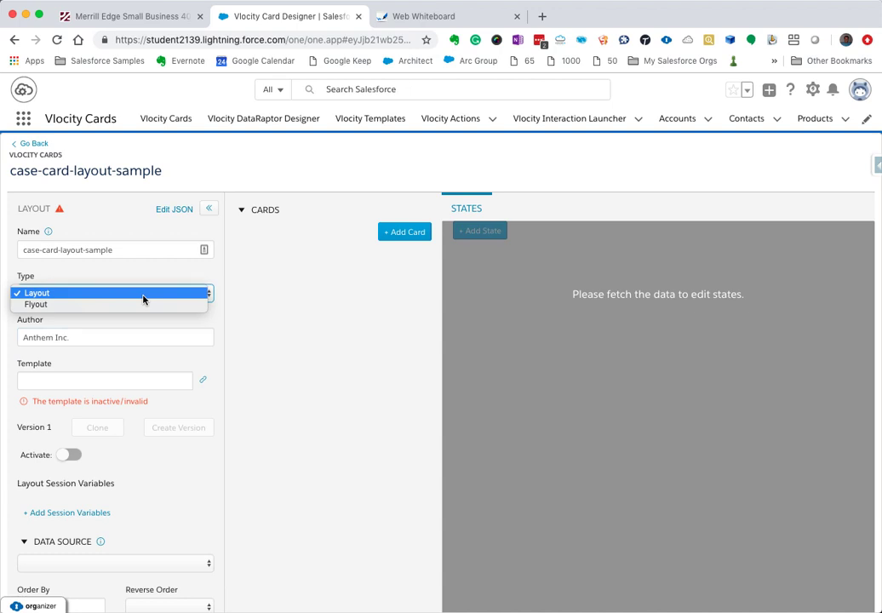
pyautogui.click(67, 296)
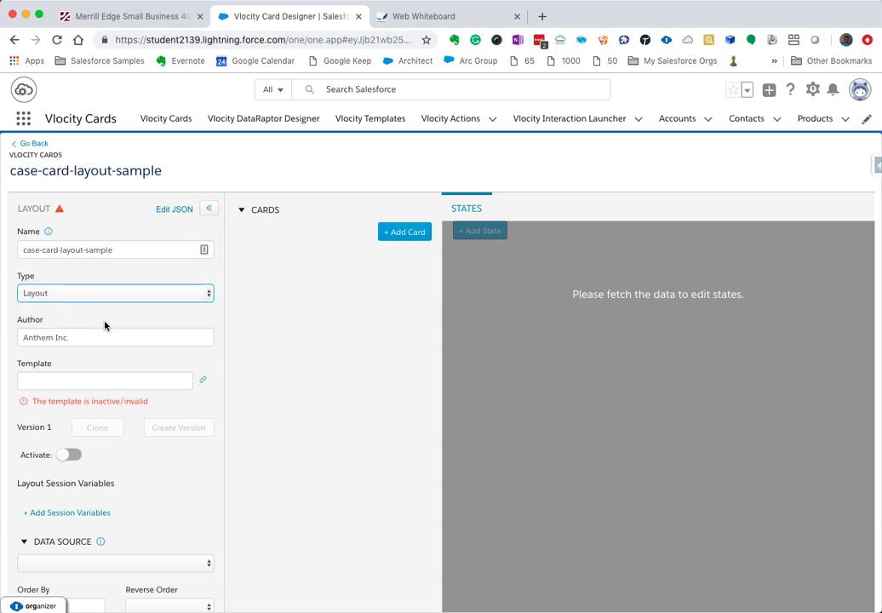
pyautogui.press('Tab')
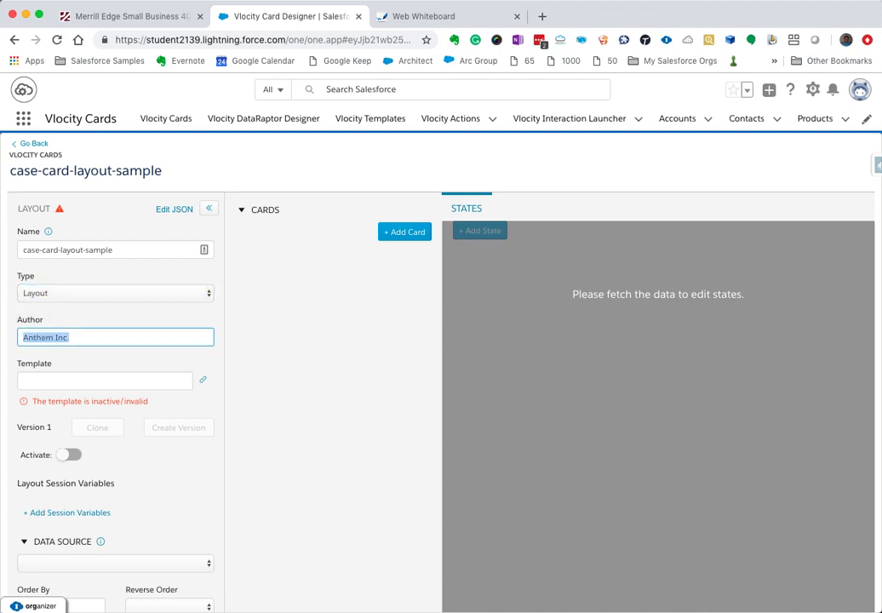
pyautogui.write('RoundRunner')
pyautogui.press('Tab')
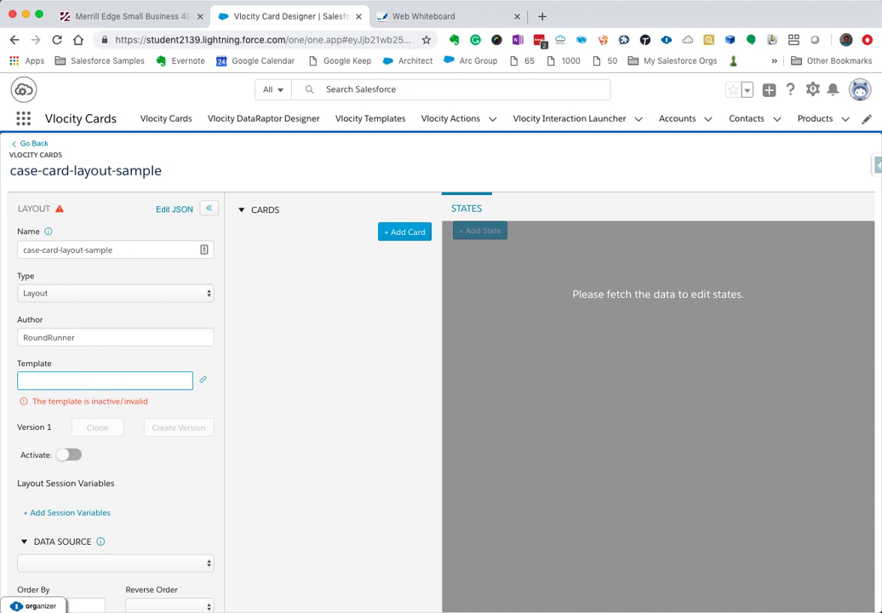
# Try to find a layout template by searching for "case".
pyautogui.write('ca')
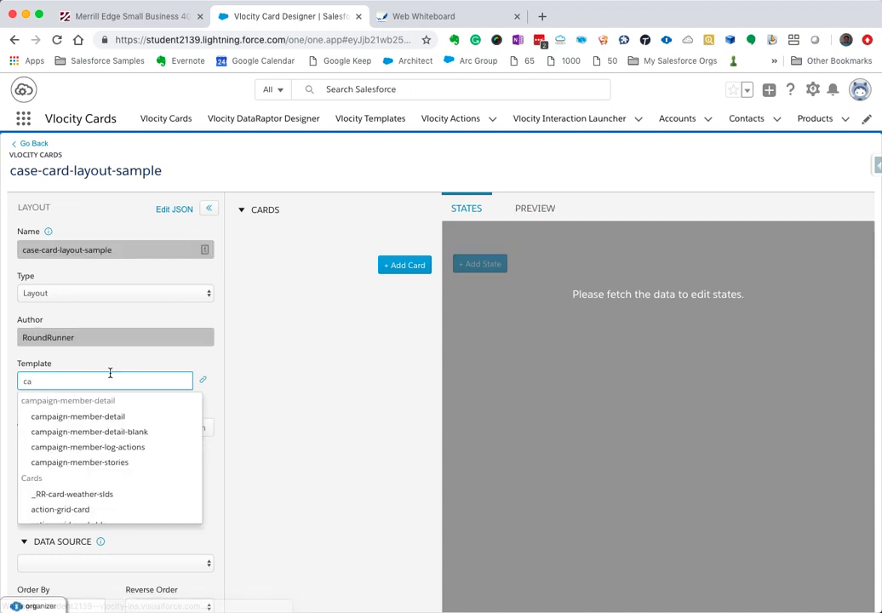
pyautogui.scroll(-2, 119, 447)
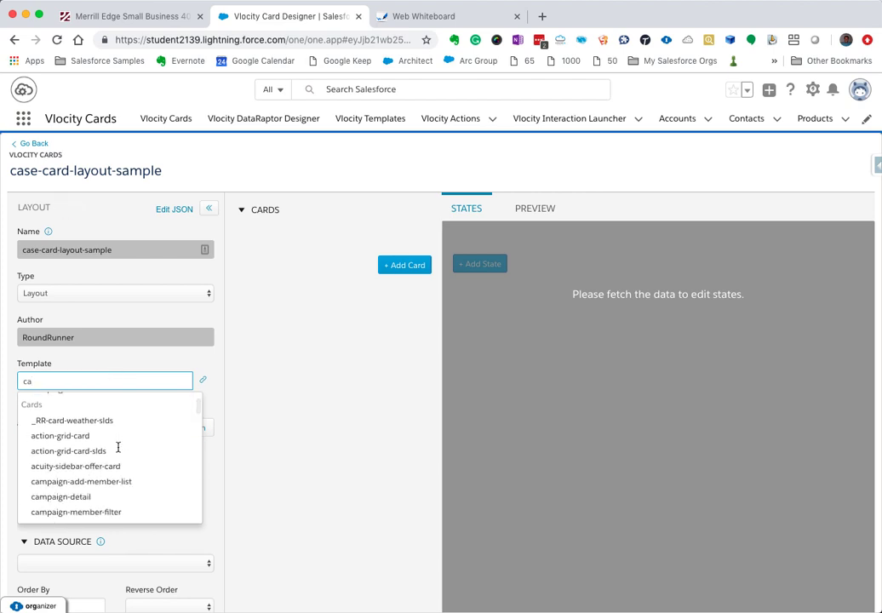
pyautogui.write('se')
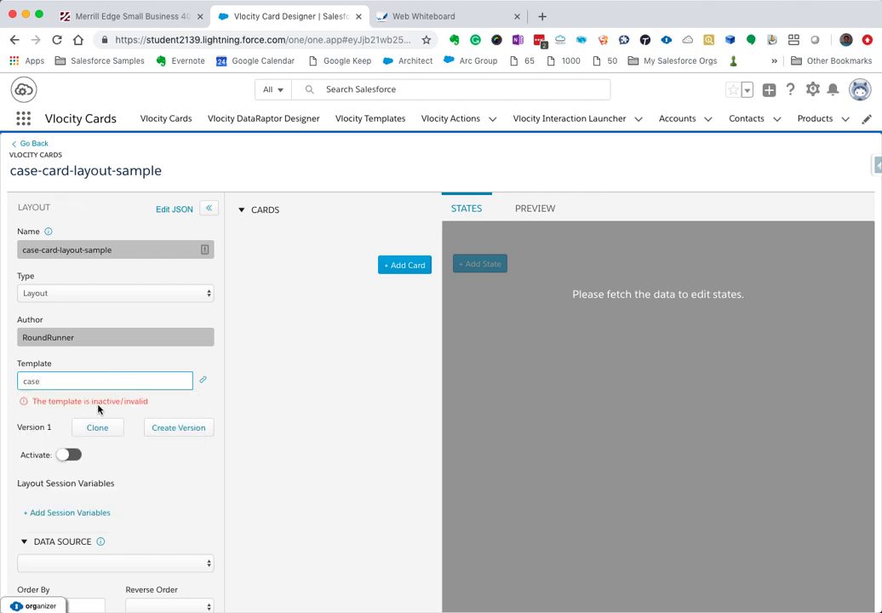
pyautogui.click(211, 401)
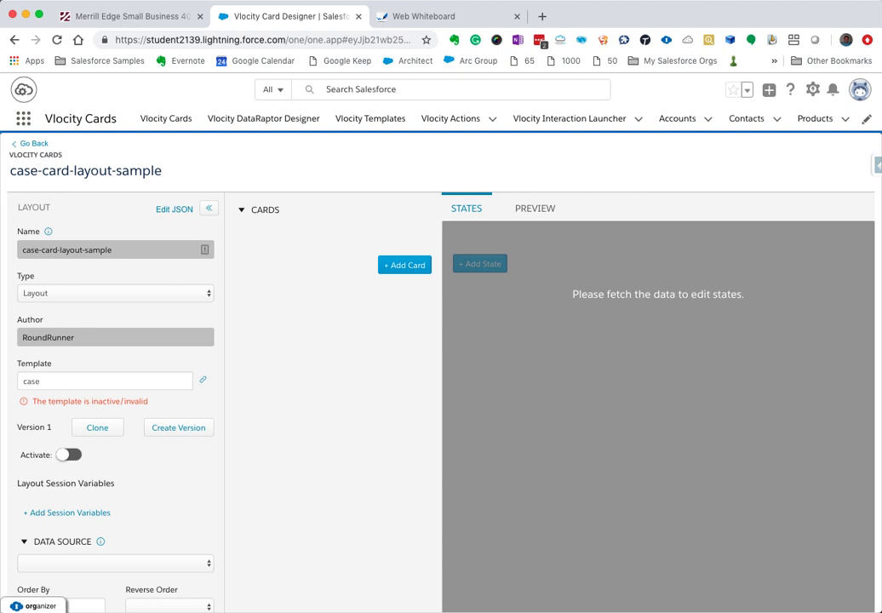
pyautogui.press('super+Tab')
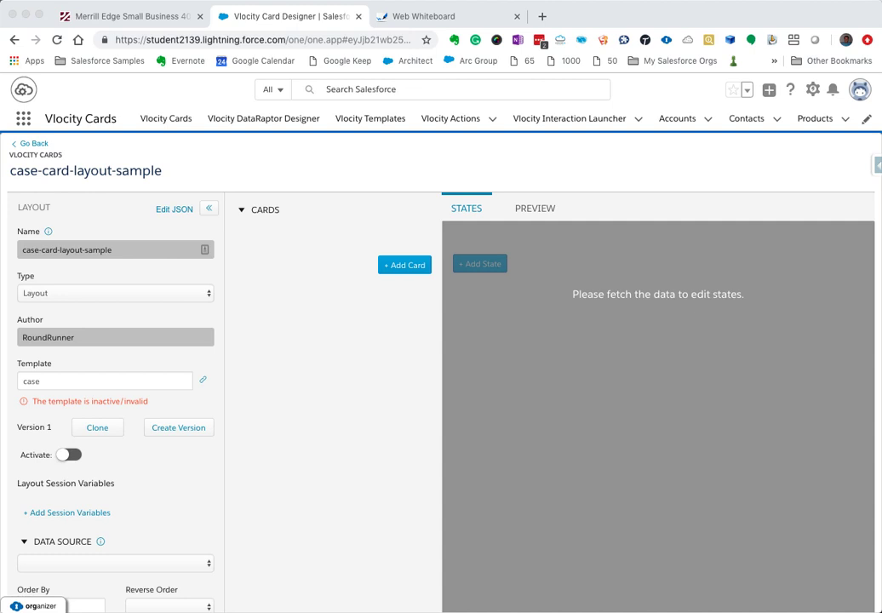
# Set the layout's template to card-canvas-3x-slds.
pyautogui.click(116, 380)
pyautogui.doubleClick(116, 381)
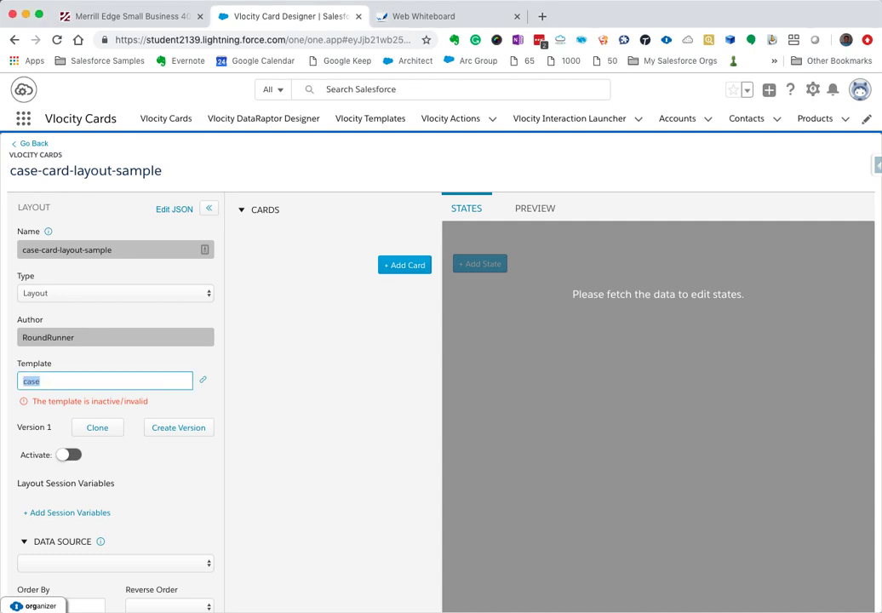
pyautogui.write('card-can')
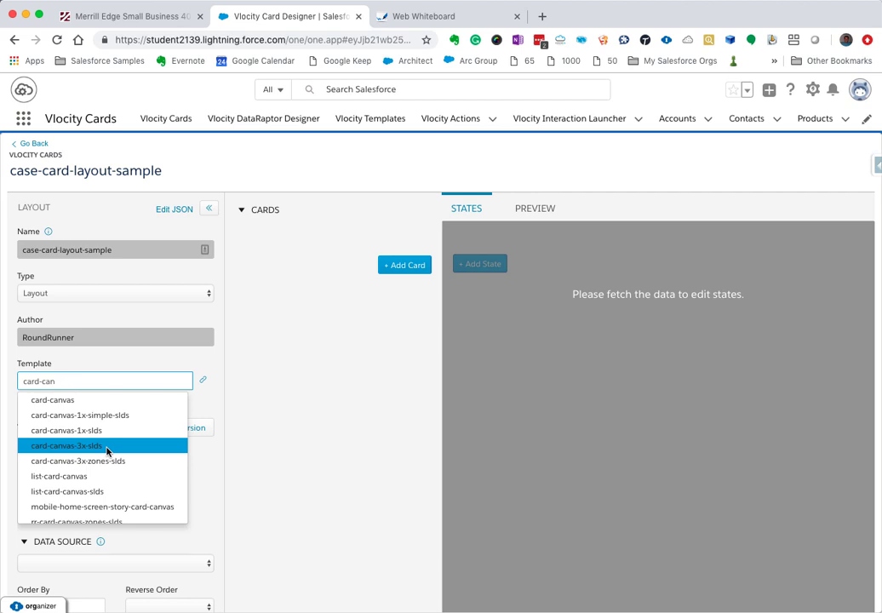
pyautogui.click(108, 447)
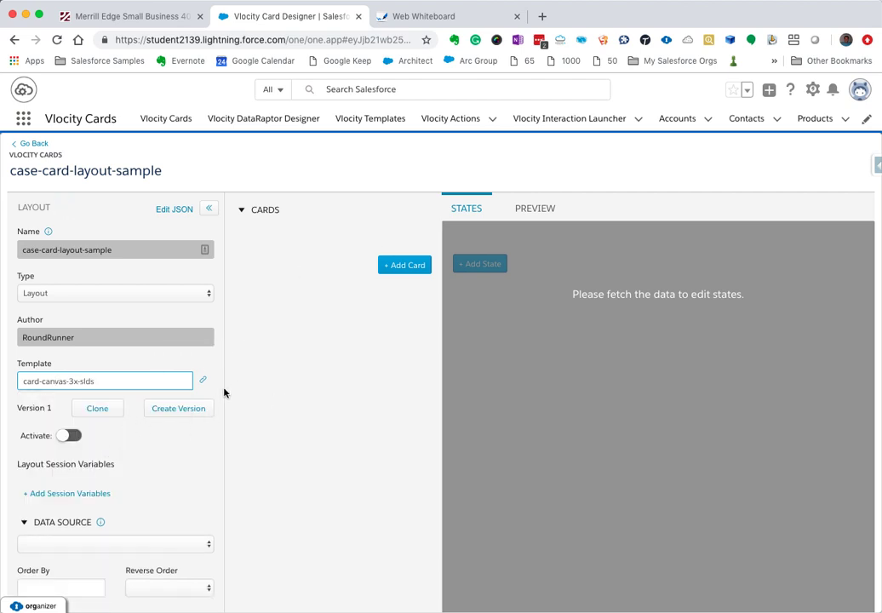
# Switch to Web Whiteboard and clear the drawn strokes from the board.
pyautogui.click(441, 16)
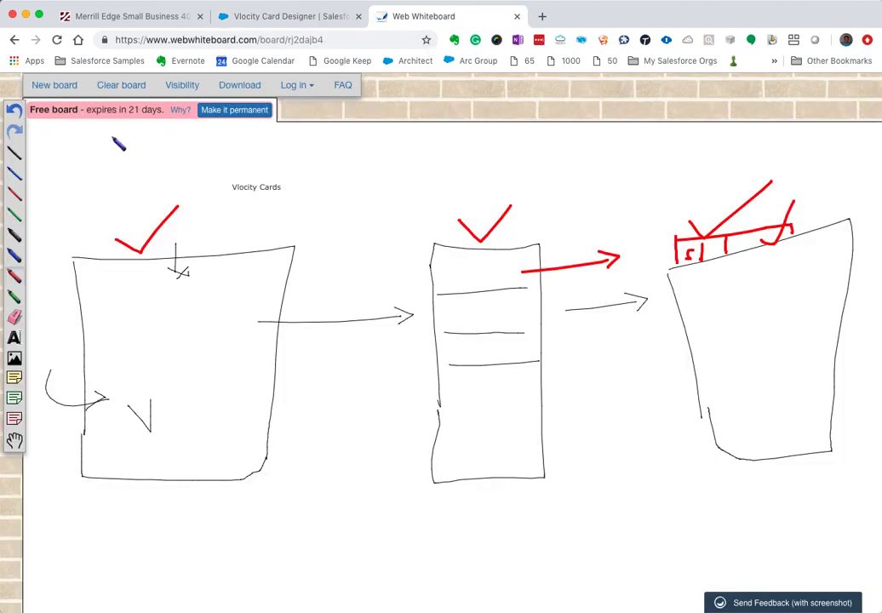
pyautogui.click(120, 85)
pyautogui.click(287, 178)
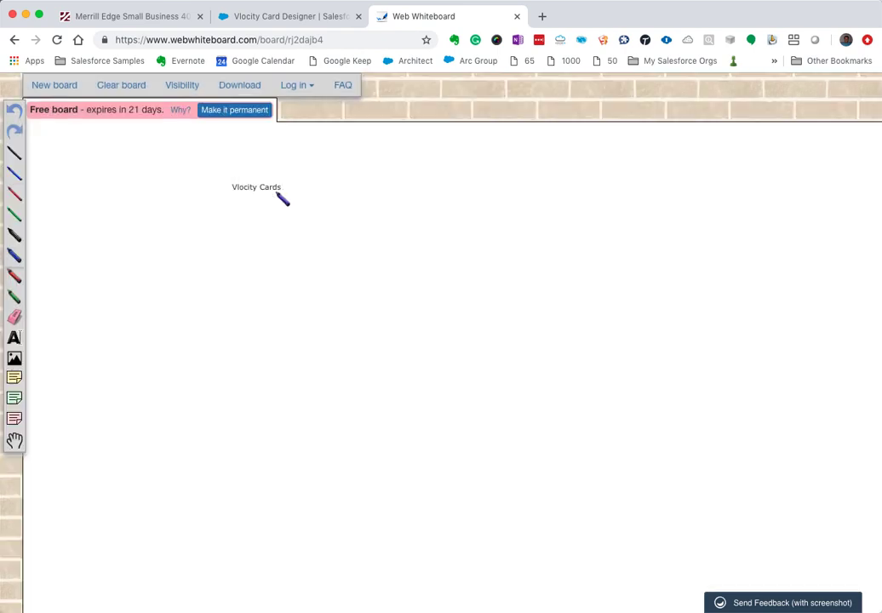
# Sketch a large red rectangle on the whiteboard with three smaller boxes side by side in a row inside it.
pyautogui.moveTo(127, 247); pyautogui.dragTo(158, 485)
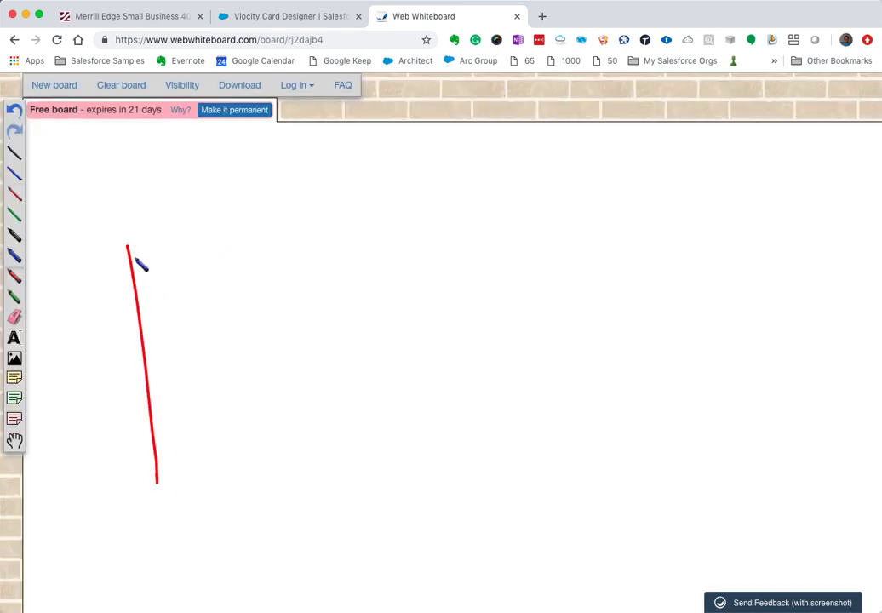
pyautogui.moveTo(128, 245)
pyautogui.mouseDown()
pyautogui.moveTo(576, 242)
pyautogui.moveTo(462, 499)
pyautogui.mouseUp()
pyautogui.moveTo(304, 514)
pyautogui.mouseDown()
pyautogui.moveTo(149, 503)
pyautogui.moveTo(156, 472)
pyautogui.mouseUp()
pyautogui.moveTo(155, 326)
pyautogui.mouseDown()
pyautogui.moveTo(275, 315)
pyautogui.moveTo(164, 406)
pyautogui.mouseUp()
pyautogui.moveTo(293, 322); pyautogui.dragTo(343, 388)
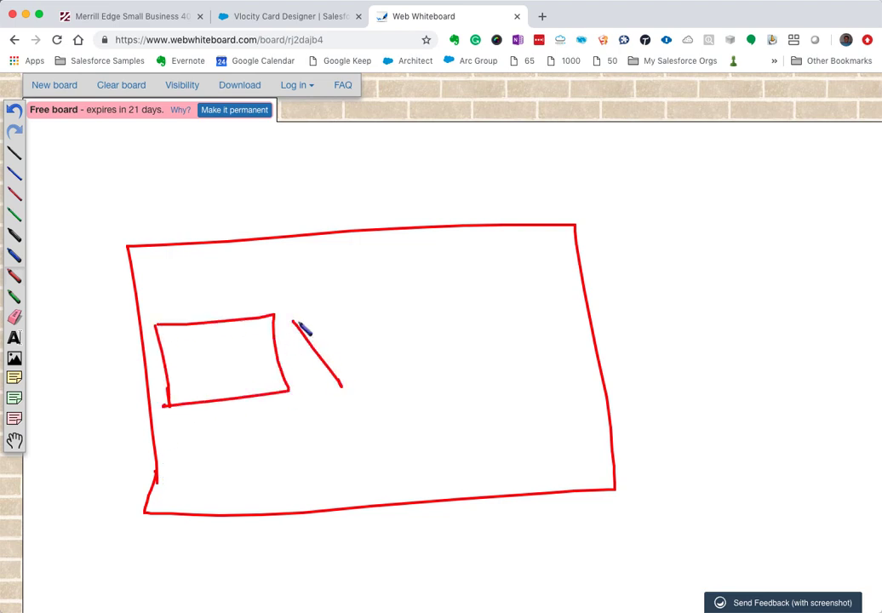
pyautogui.moveTo(294, 321)
pyautogui.mouseDown()
pyautogui.moveTo(443, 332)
pyautogui.moveTo(314, 379)
pyautogui.mouseUp()
pyautogui.click(465, 294)
pyautogui.moveTo(465, 308); pyautogui.dragTo(470, 357)
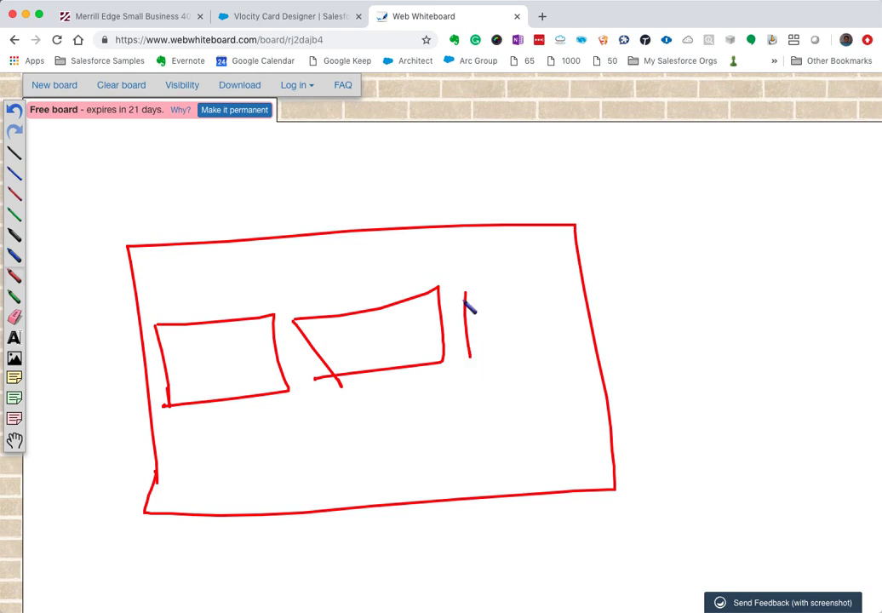
pyautogui.click(550, 283)
pyautogui.moveTo(464, 289)
pyautogui.mouseDown()
pyautogui.moveTo(539, 288)
pyautogui.moveTo(577, 370)
pyautogui.moveTo(451, 362)
pyautogui.mouseUp()
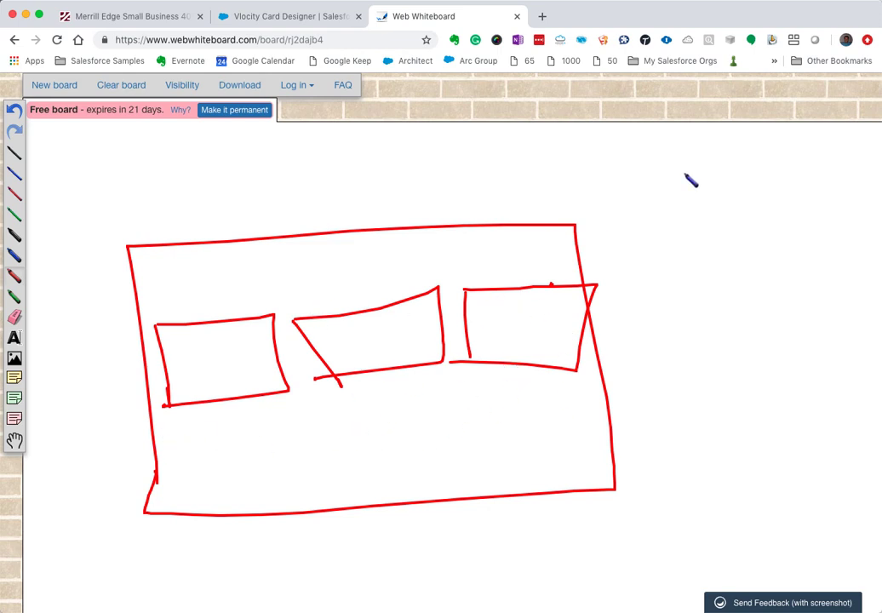
# Sketch a tall narrow frame beside the large rectangle with three small boxes in a row, and cross out the third box.
pyautogui.moveTo(649, 191)
pyautogui.mouseDown()
pyautogui.moveTo(674, 347)
pyautogui.moveTo(769, 176)
pyautogui.moveTo(783, 369)
pyautogui.moveTo(686, 358)
pyautogui.mouseUp()
pyautogui.moveTo(667, 246)
pyautogui.mouseDown()
pyautogui.moveTo(667, 270)
pyautogui.moveTo(694, 271)
pyautogui.moveTo(679, 269)
pyautogui.moveTo(742, 250)
pyautogui.moveTo(721, 266)
pyautogui.moveTo(746, 235)
pyautogui.moveTo(771, 233)
pyautogui.moveTo(768, 255)
pyautogui.moveTo(750, 258)
pyautogui.mouseUp()
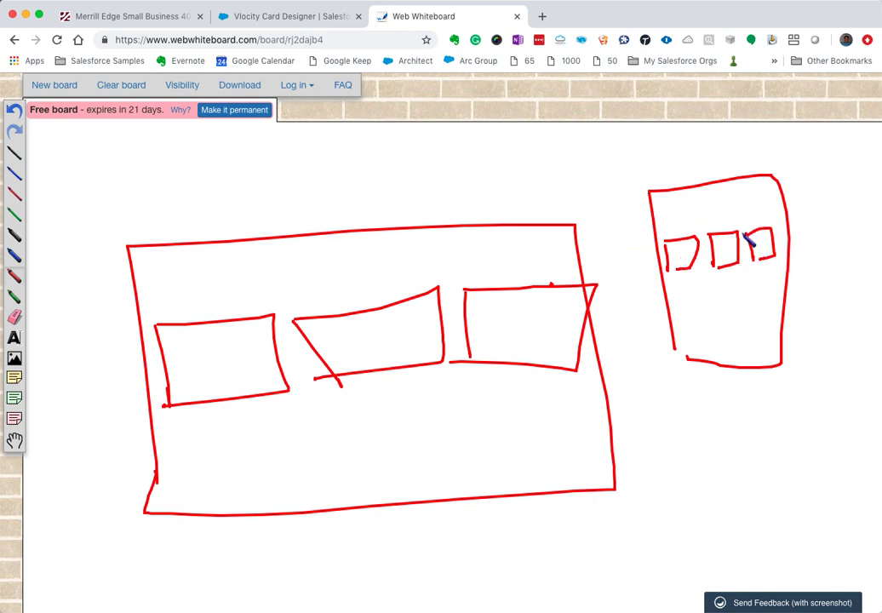
pyautogui.moveTo(744, 229); pyautogui.dragTo(783, 261)
pyautogui.moveTo(770, 223); pyautogui.dragTo(757, 270)
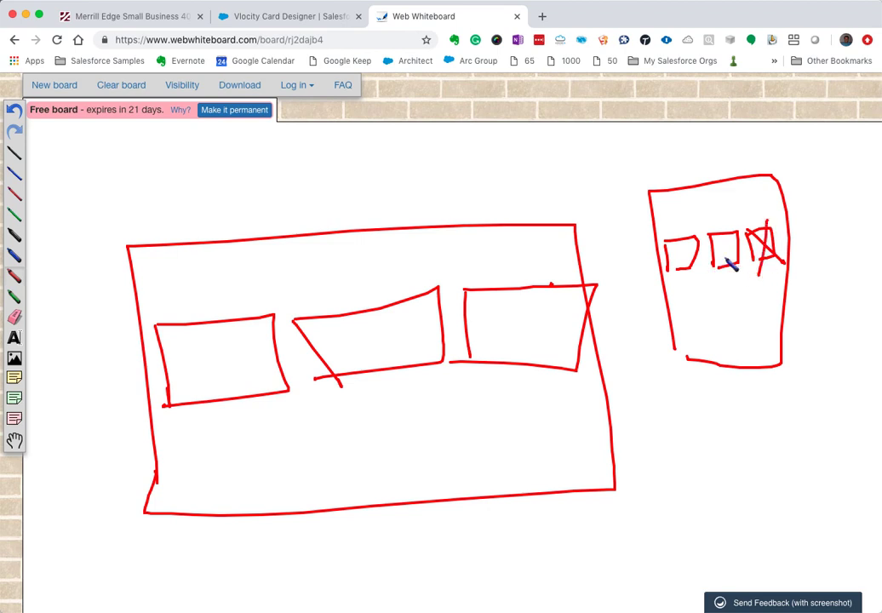
# Switch to Vlocity Card Designer and set the layout's data source to DataRaptor with the interface GetAcctCases.
pyautogui.click(257, 24)
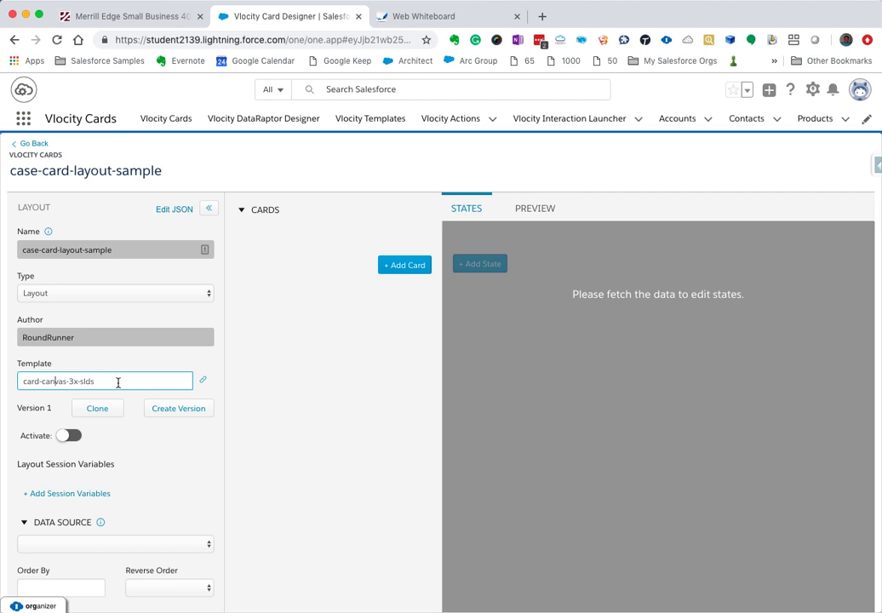
pyautogui.press('super+a')
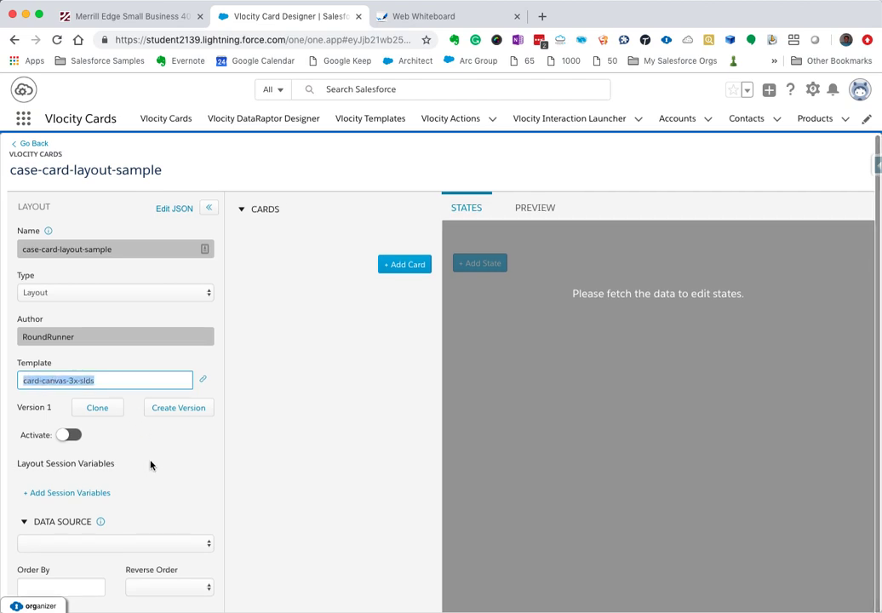
pyautogui.scroll(-1, 152, 474)
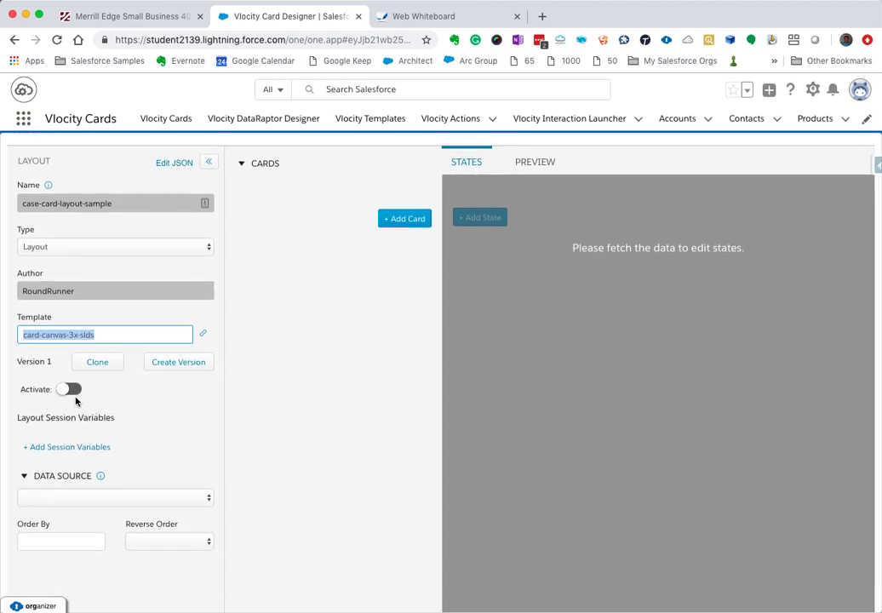
pyautogui.click(134, 499)
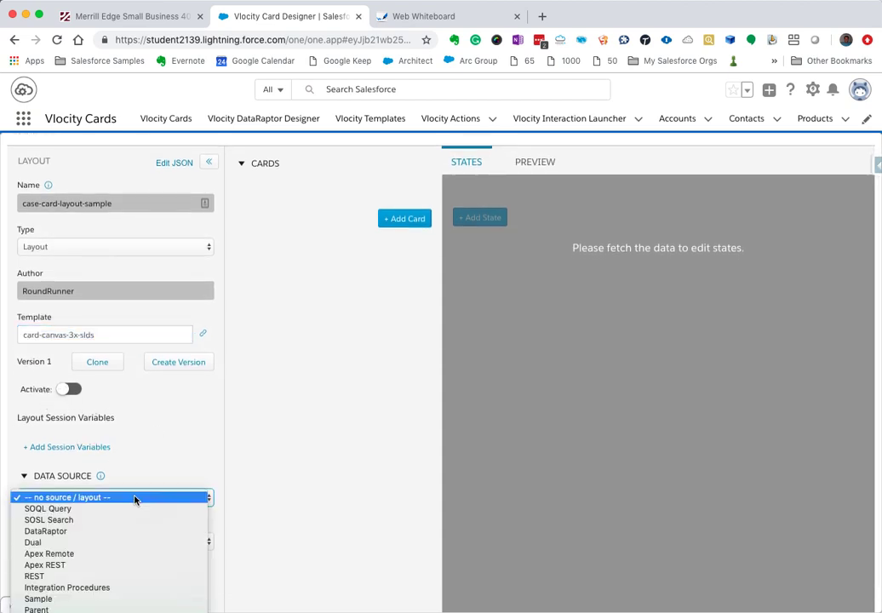
pyautogui.click(72, 531)
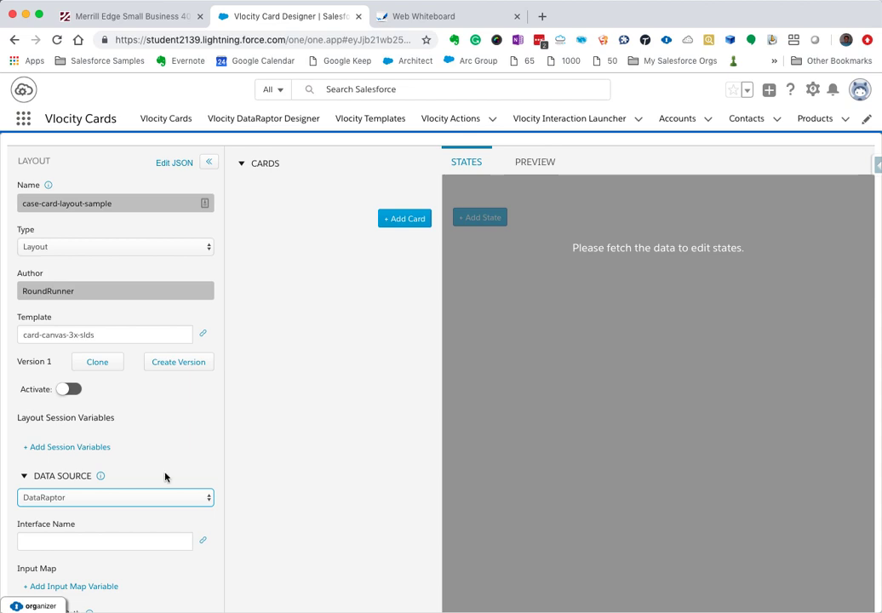
pyautogui.scroll(-2, 171, 468)
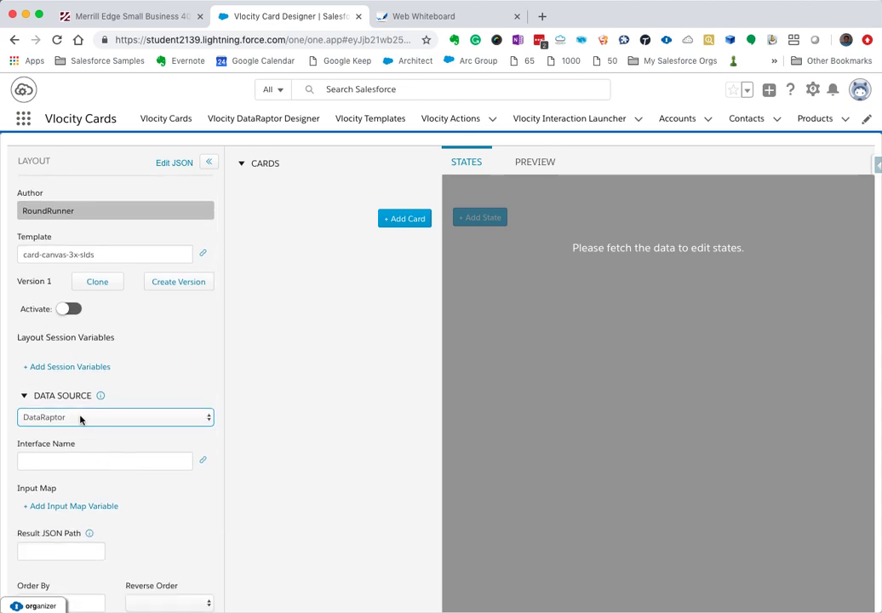
pyautogui.click(106, 463)
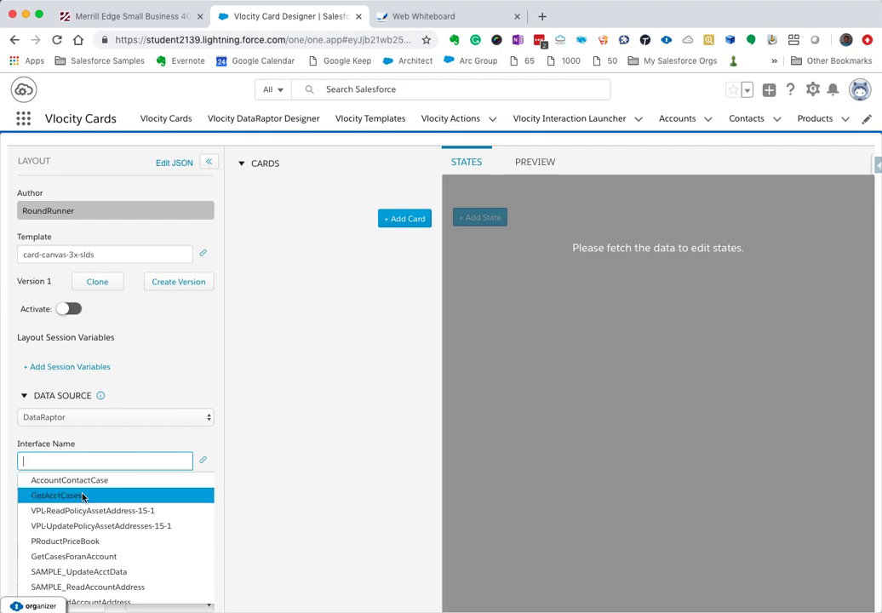
pyautogui.click(83, 495)
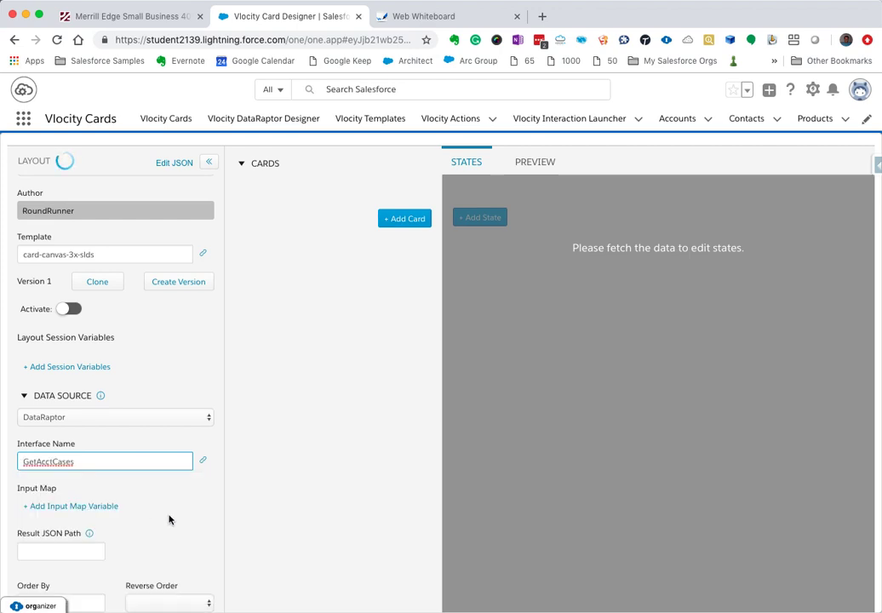
# Add an input map variable named Id with the value {{params.id}} to the layout's data source.
pyautogui.scroll(-5, 169, 517)
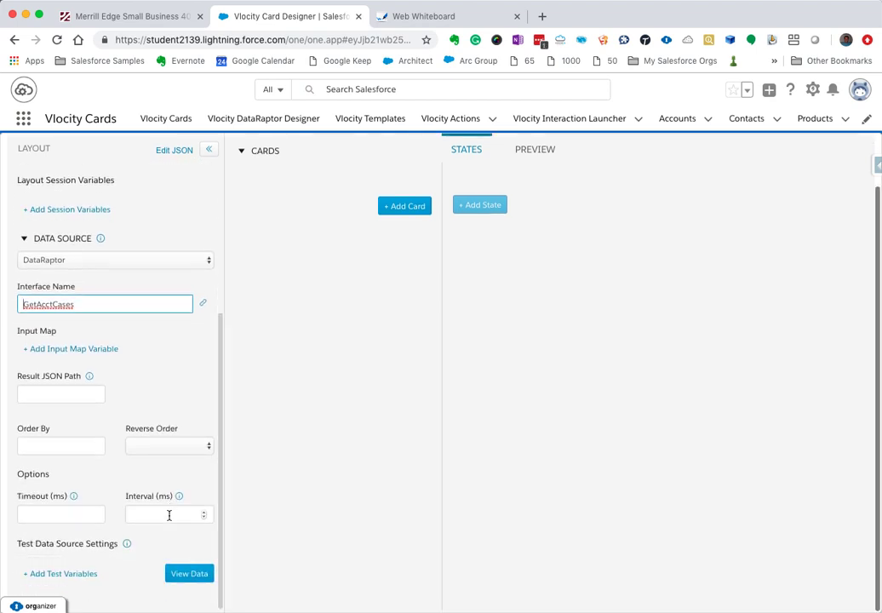
pyautogui.click(89, 349)
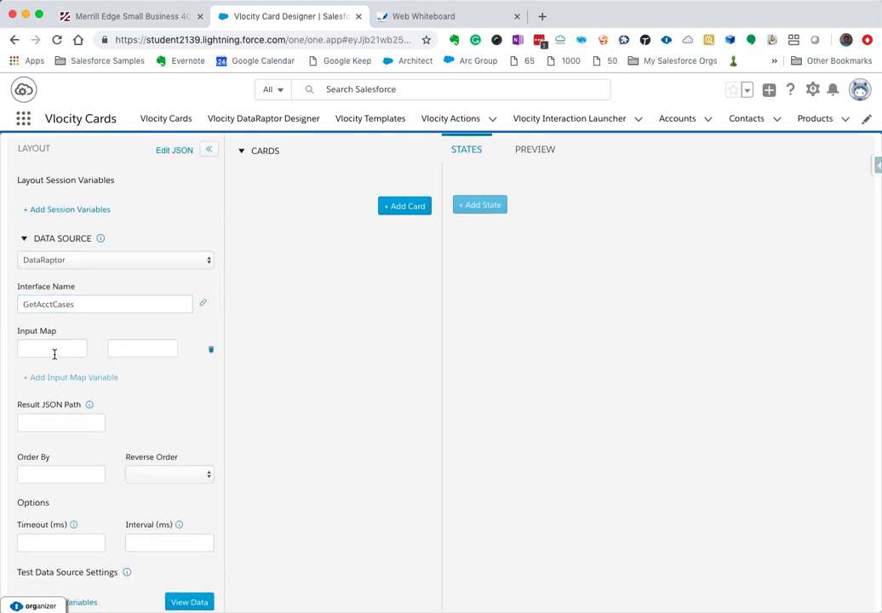
pyautogui.click(53, 349)
pyautogui.write('Id')
pyautogui.click(172, 351)
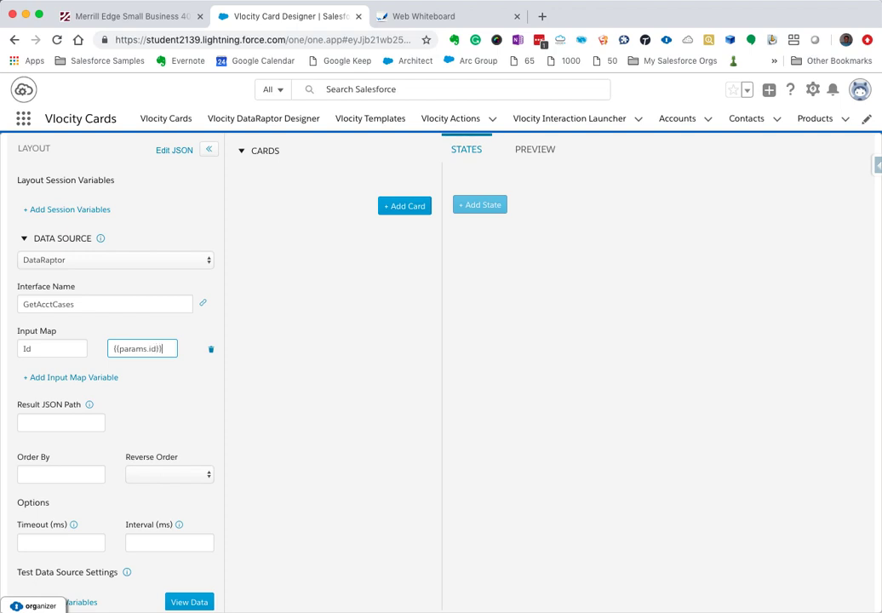
# Add a test variable named params.id to the test data source settings and open its value for entry.
pyautogui.scroll(-1, 138, 415)
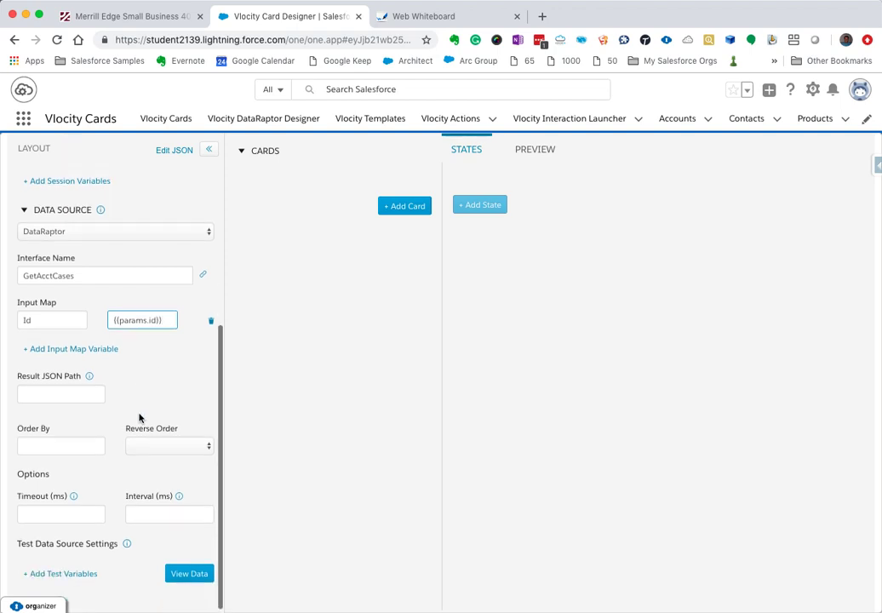
pyautogui.click(90, 575)
pyautogui.scroll(-2, 122, 548)
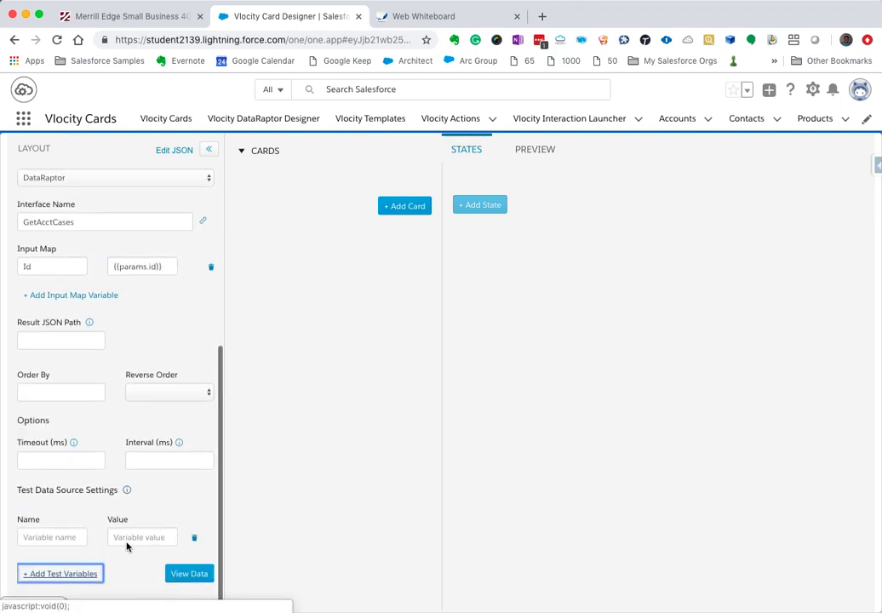
pyautogui.click(66, 537)
pyautogui.write('params.id')
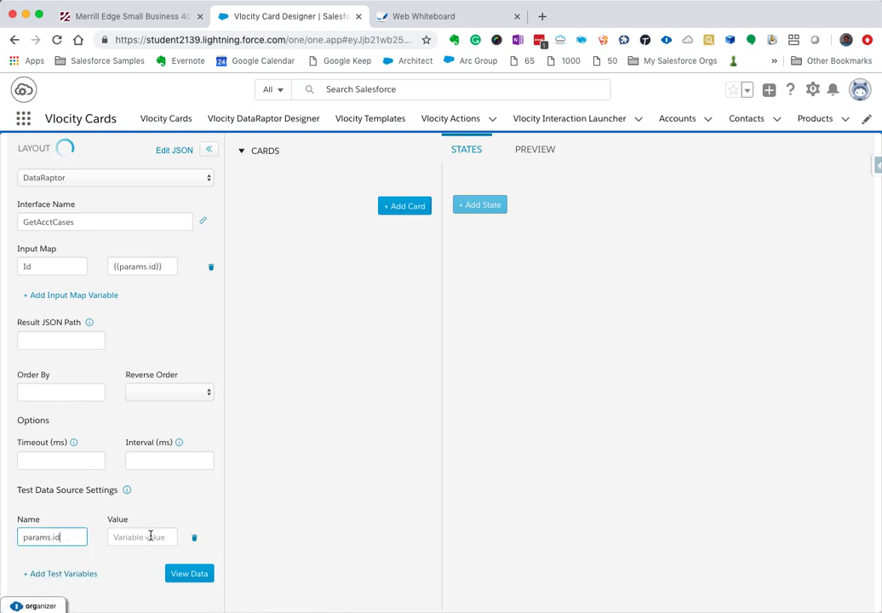
pyautogui.click(141, 534)
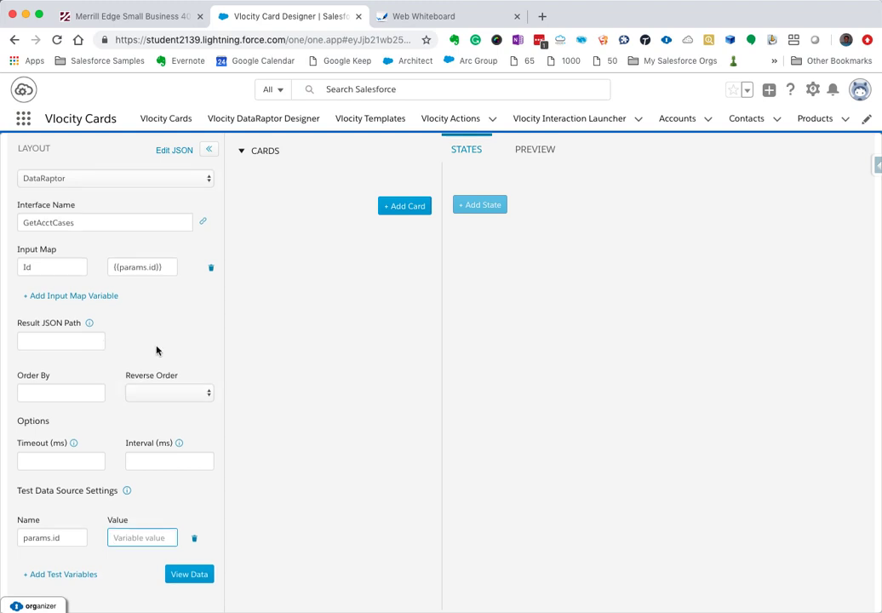
# Copy the interface name GetAcctCases and open the Vlocity DataRaptor Designer in a new browser tab.
pyautogui.scroll(3, 155, 347)
pyautogui.moveTo(22, 290); pyautogui.dragTo(106, 303)
pyautogui.press('super+c')
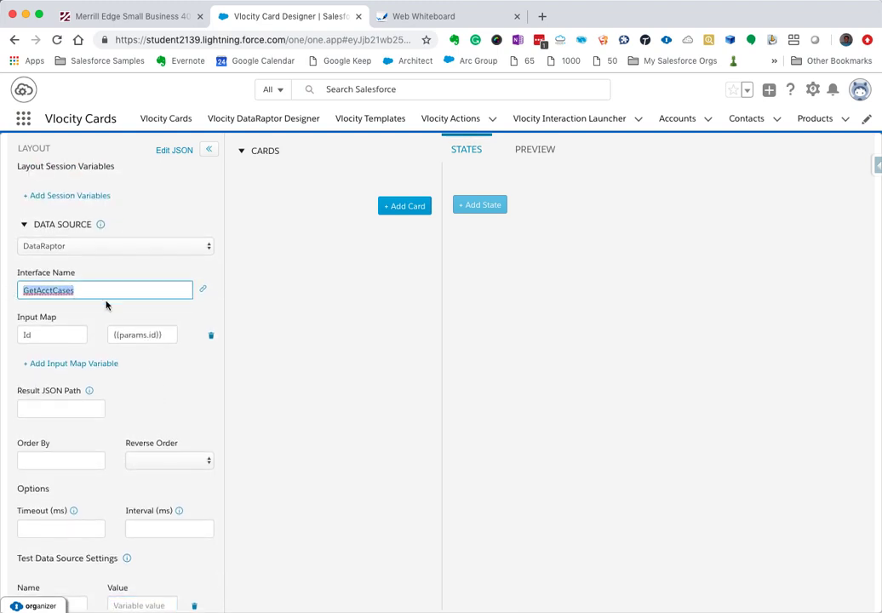
pyautogui.scroll(3, 189, 384)
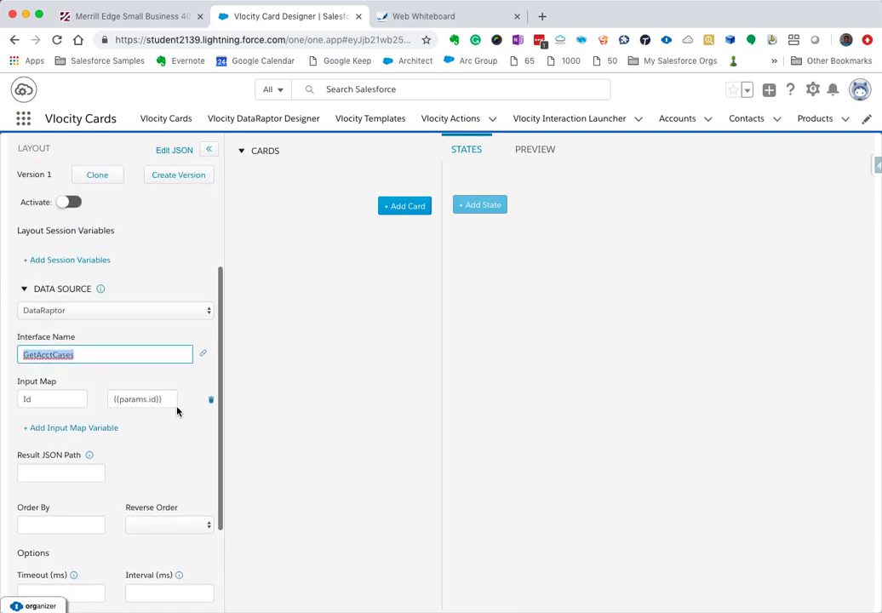
pyautogui.rightClick(275, 120)
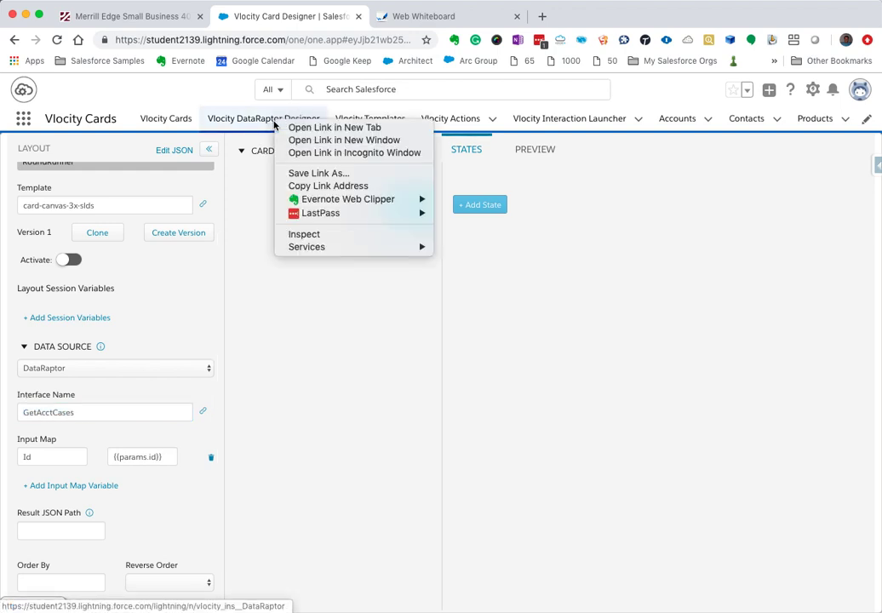
pyautogui.click(400, 128)
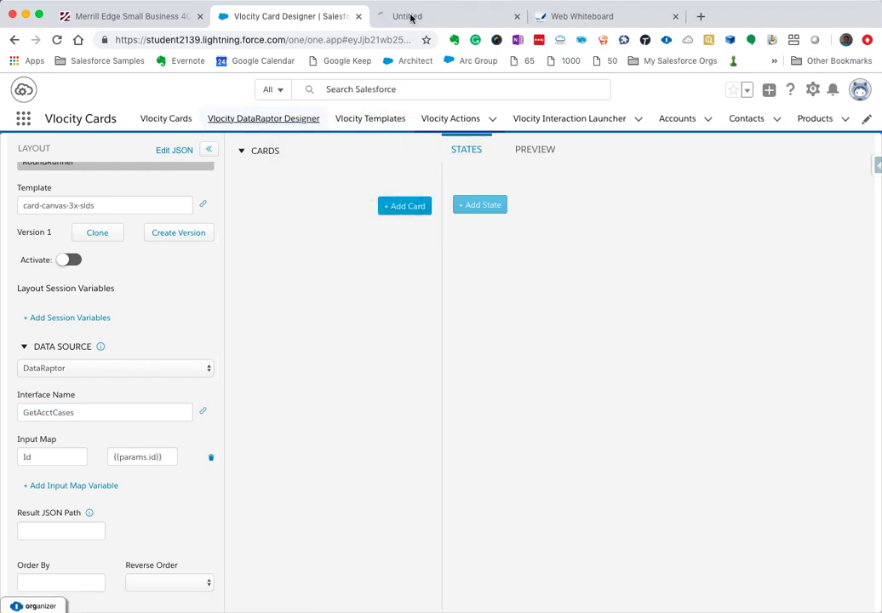
pyautogui.click(411, 17)
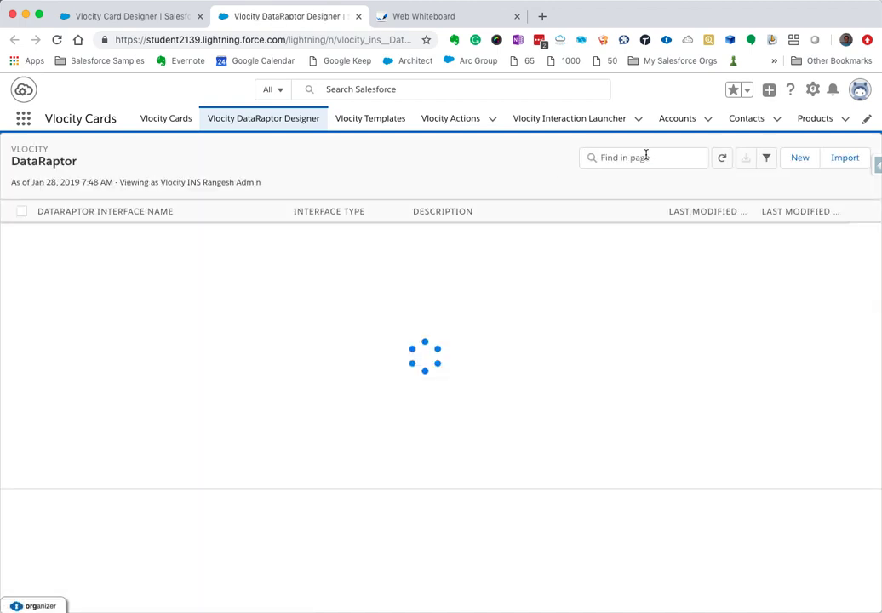
# Search the DataRaptor list for GetAcctCases and open the interface with exactly that name.
pyautogui.click(647, 156)
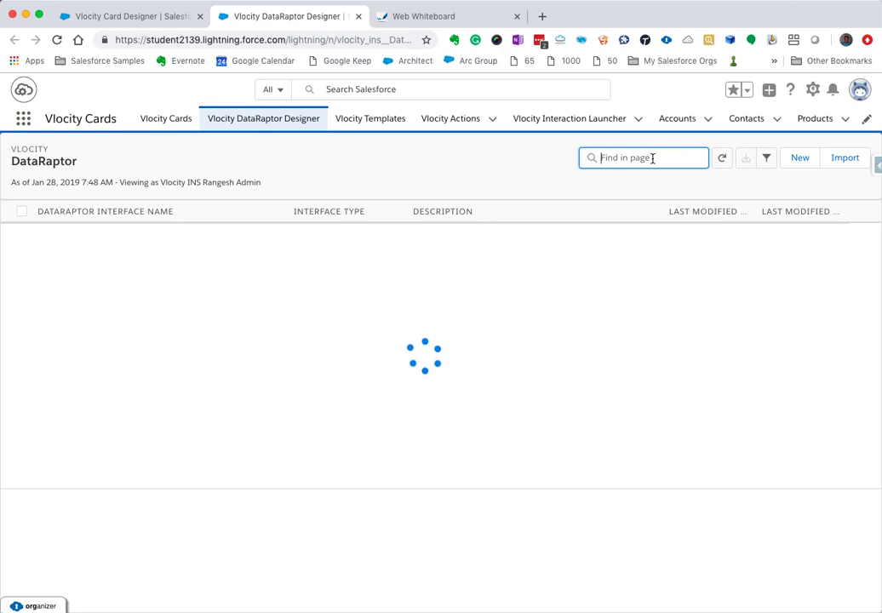
pyautogui.press('super+v')
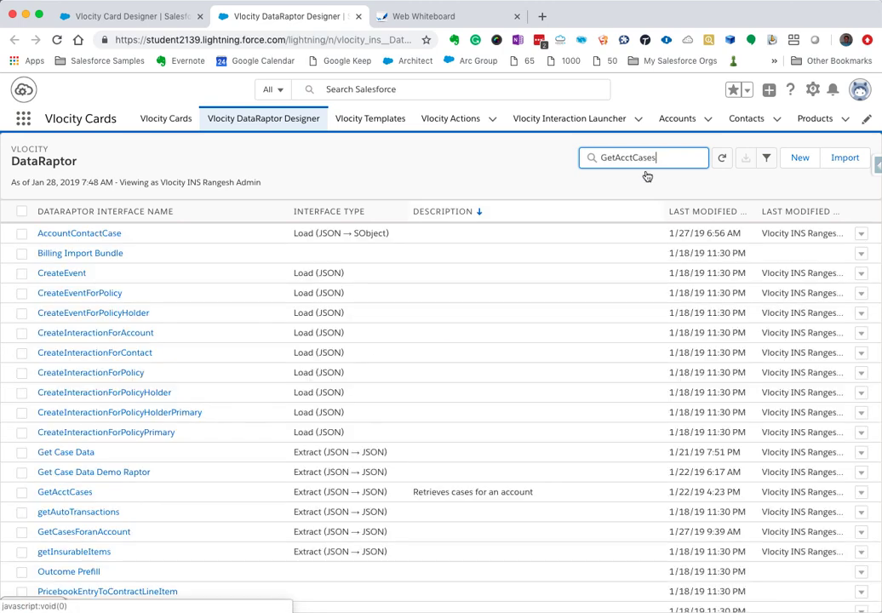
pyautogui.press('Return')
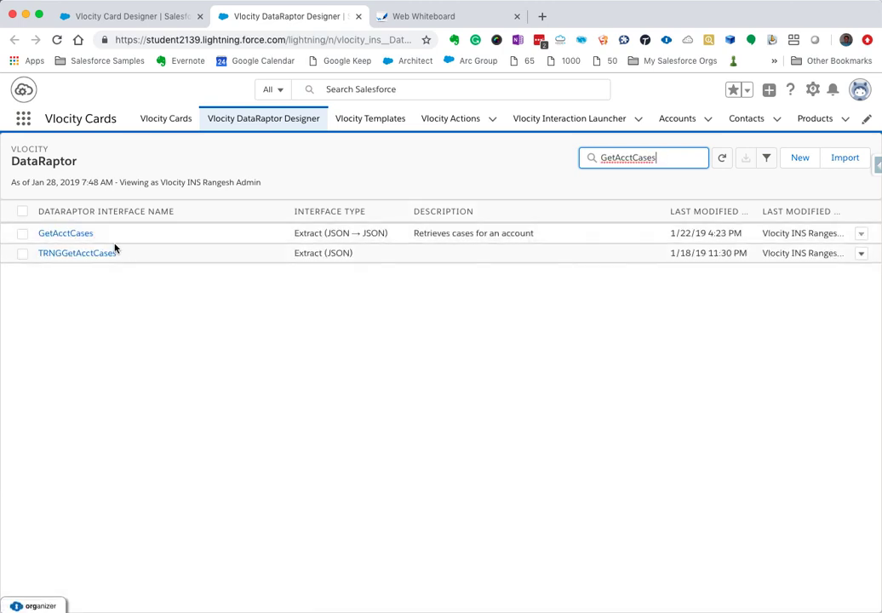
pyautogui.click(75, 235)
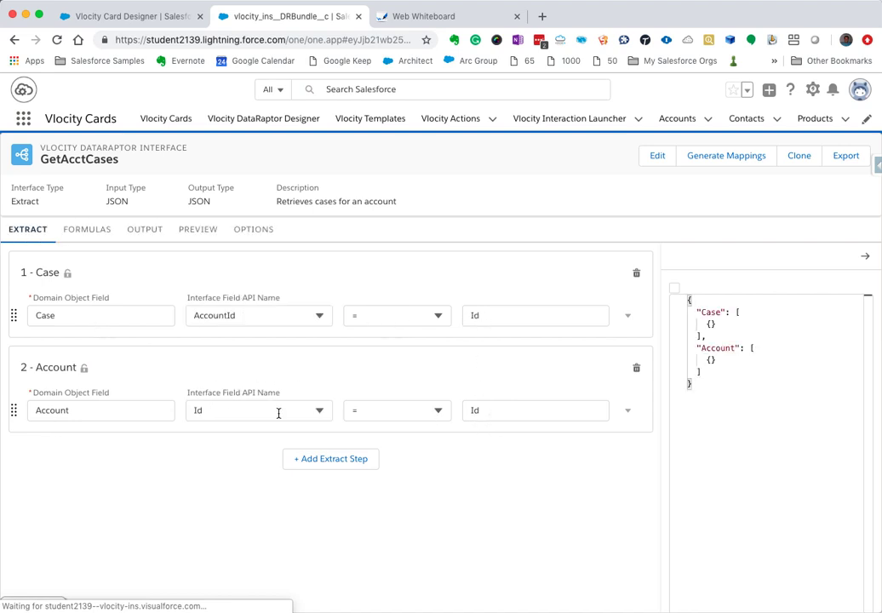
# Examine the Id filters of the Case and Account extract steps and the interface's preview parameters, and return to the Vlocity Card Designer.
pyautogui.doubleClick(465, 315)
pyautogui.doubleClick(498, 409)
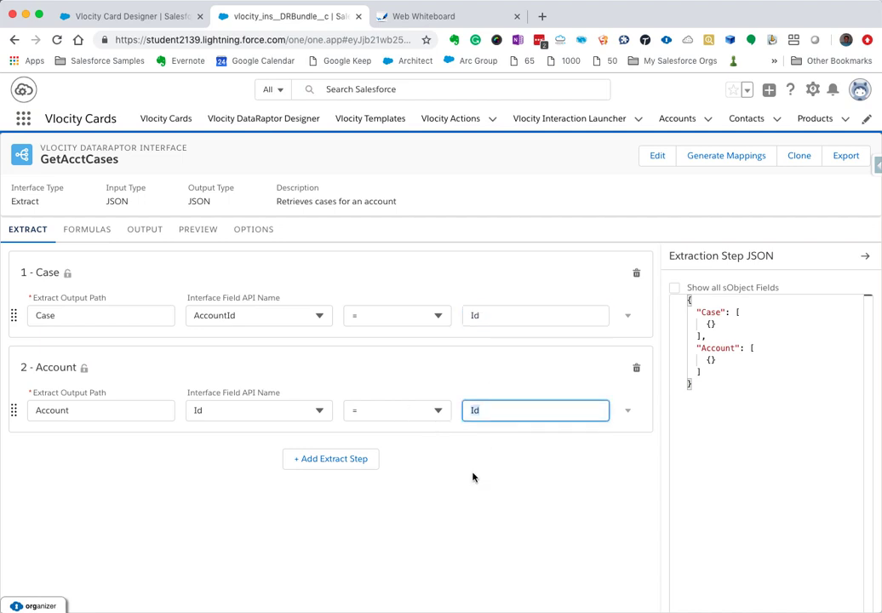
pyautogui.click(247, 156)
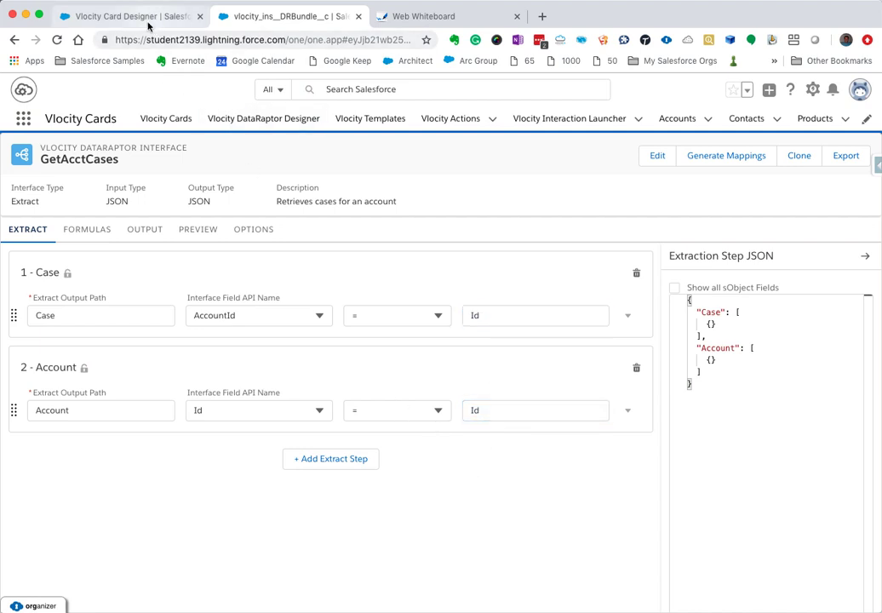
pyautogui.click(197, 231)
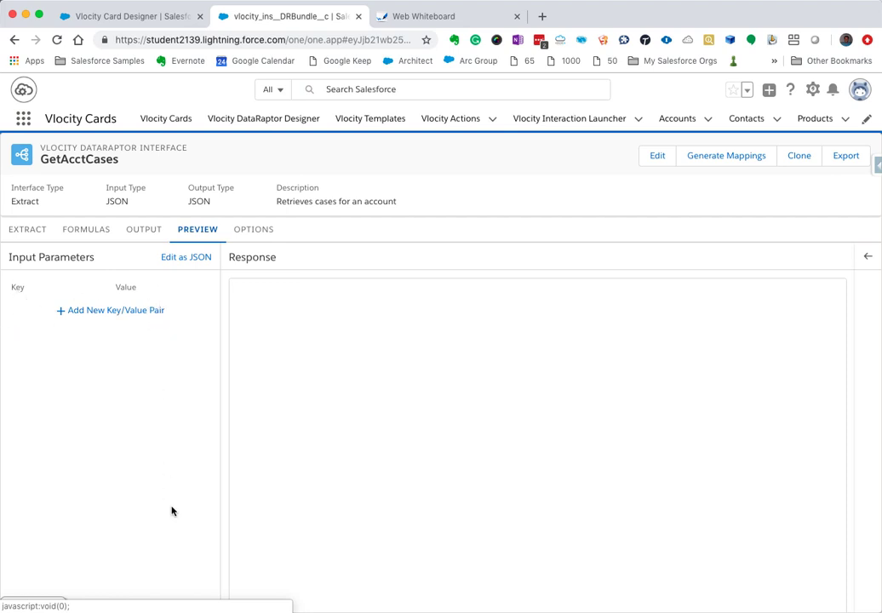
pyautogui.scroll(-1, 171, 508)
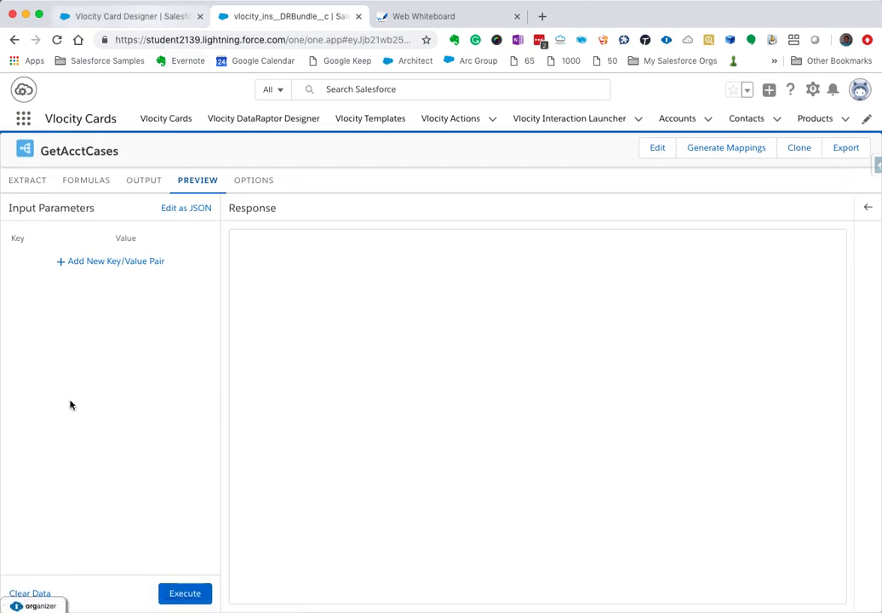
pyautogui.click(141, 21)
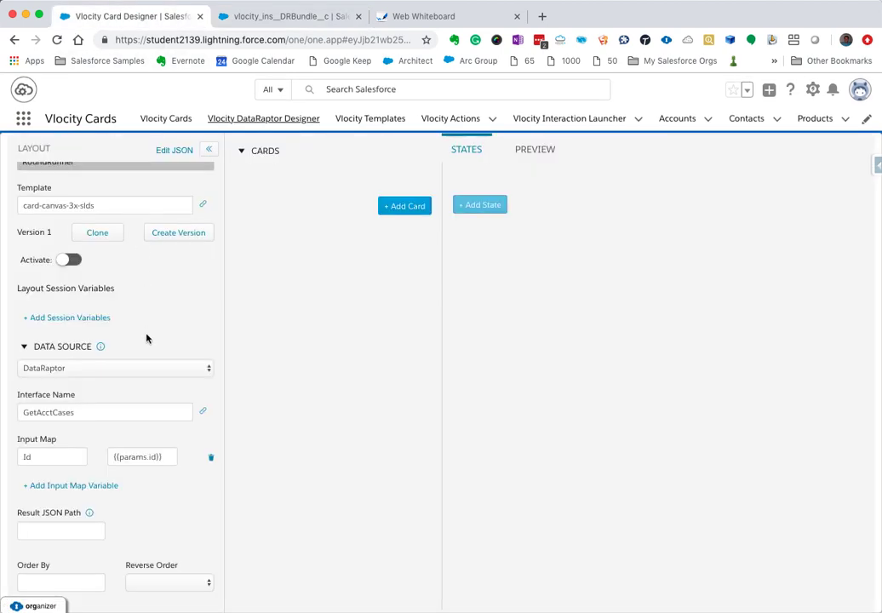
# Switch to the DataRaptor browser tab, search Salesforce for acme and open the Acme account record.
pyautogui.scroll(-4, 129, 447)
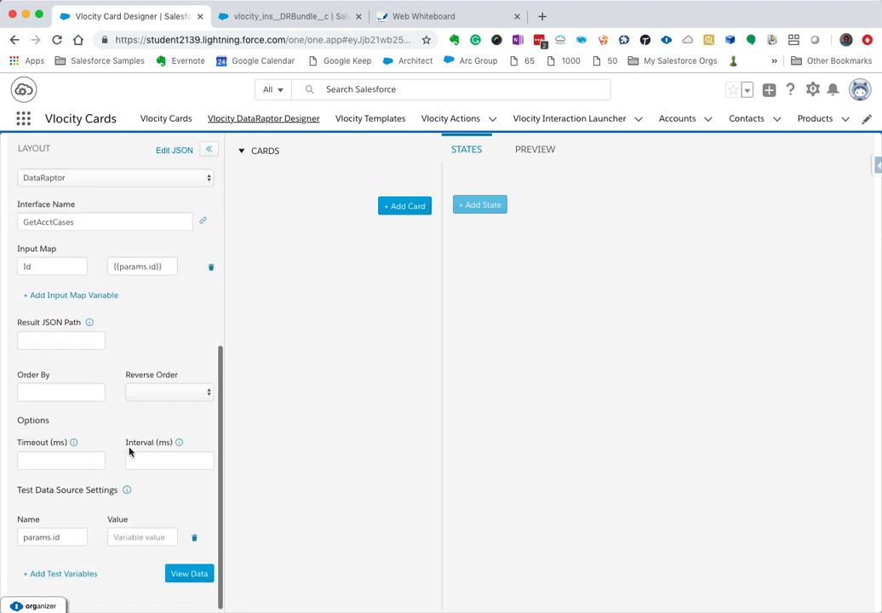
pyautogui.click(128, 538)
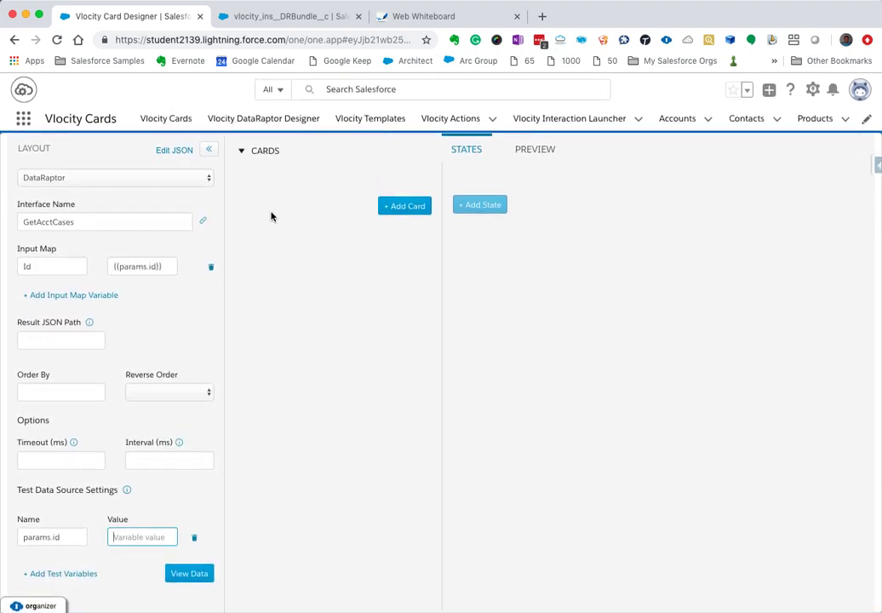
pyautogui.click(286, 16)
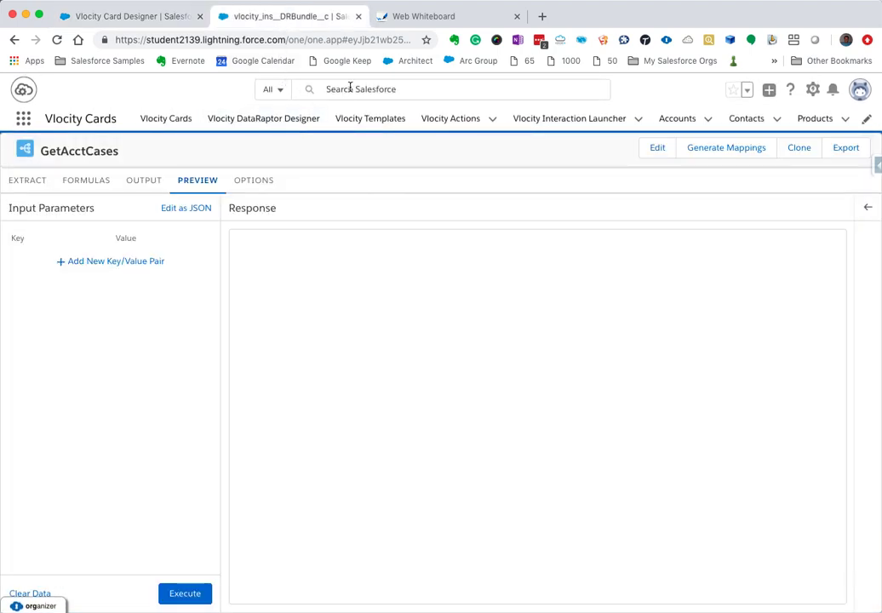
pyautogui.click(350, 88)
pyautogui.write('acme')
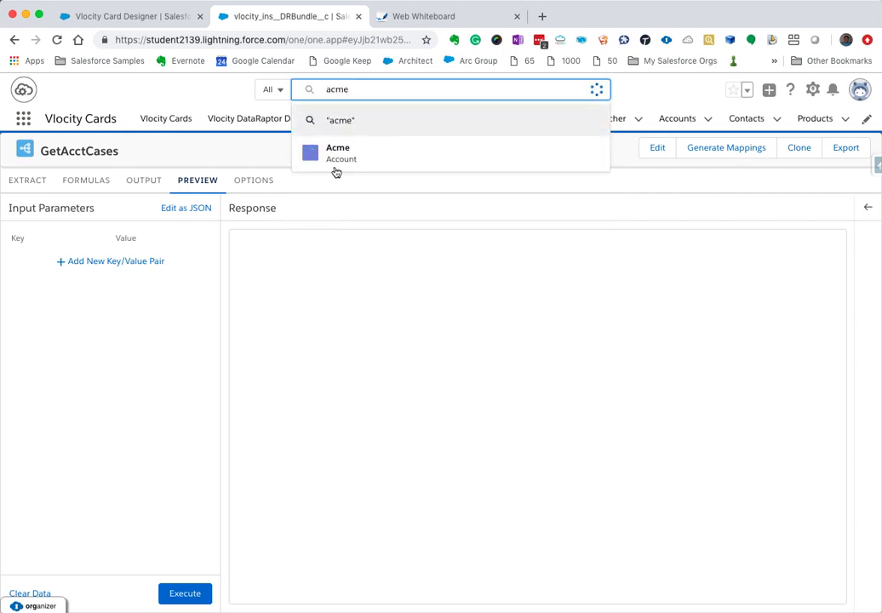
pyautogui.click(338, 158)
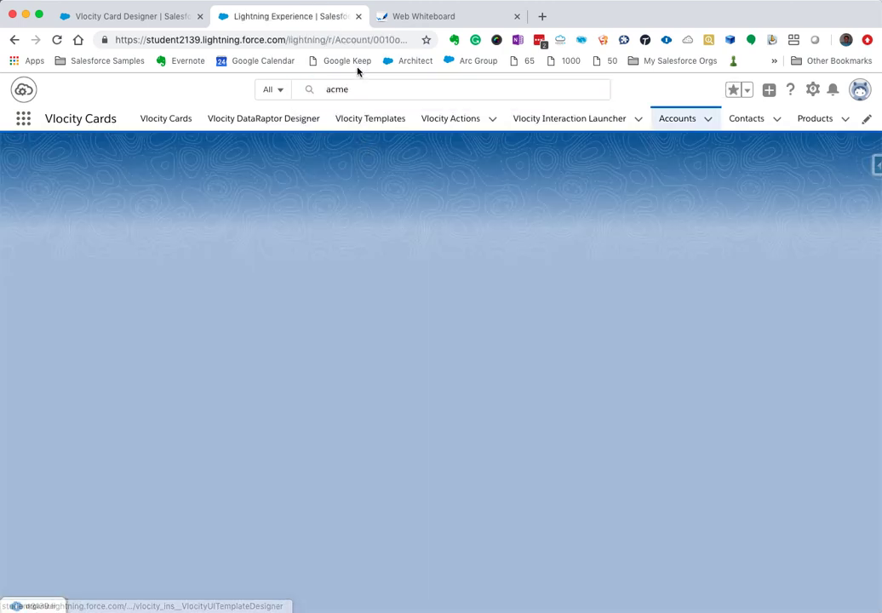
# Copy the Acme account's record ID from its web address and paste it as the params.id test value in the Card Designer.
pyautogui.click(374, 40)
pyautogui.click(382, 40)
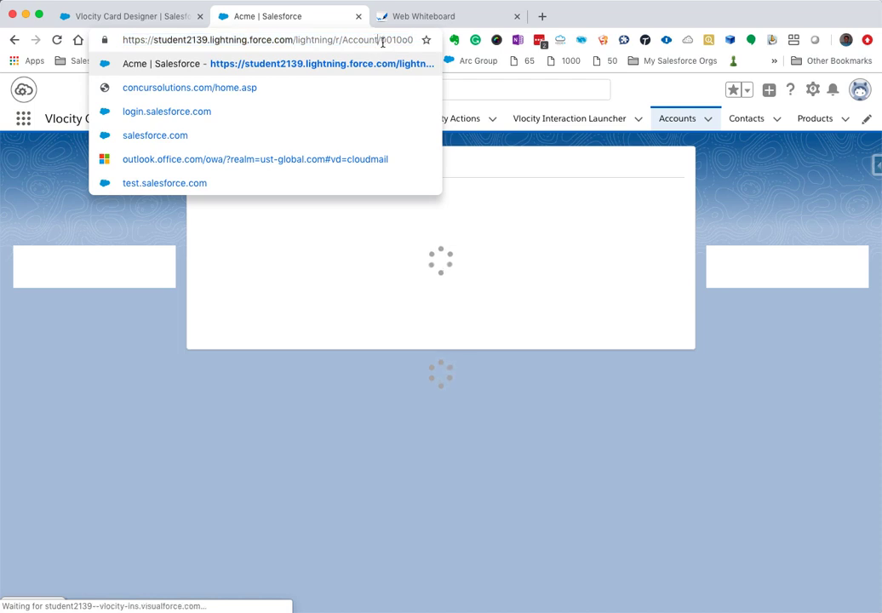
pyautogui.moveTo(382, 40)
pyautogui.mouseDown()
pyautogui.moveTo(423, 40)
pyautogui.moveTo(390, 40)
pyautogui.mouseUp()
pyautogui.press('super+c')
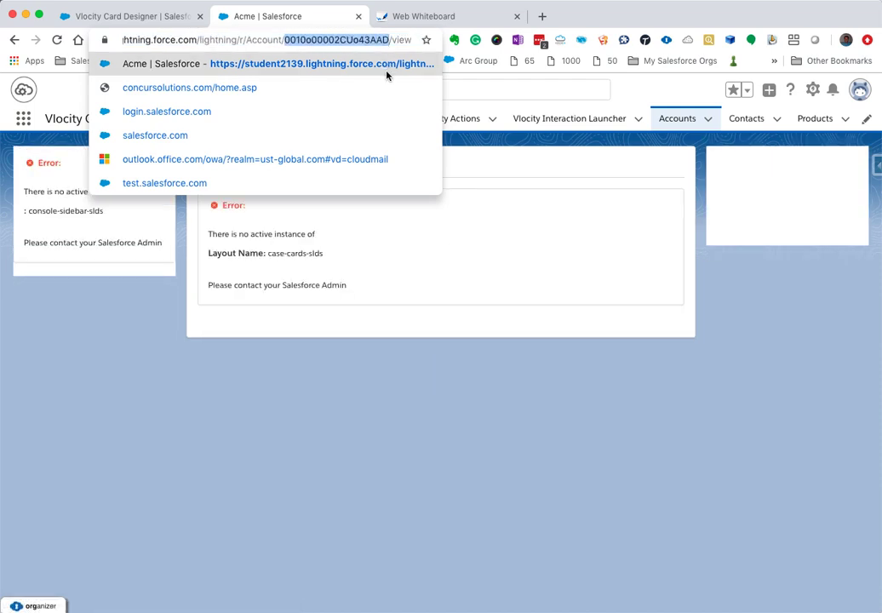
pyautogui.click(147, 21)
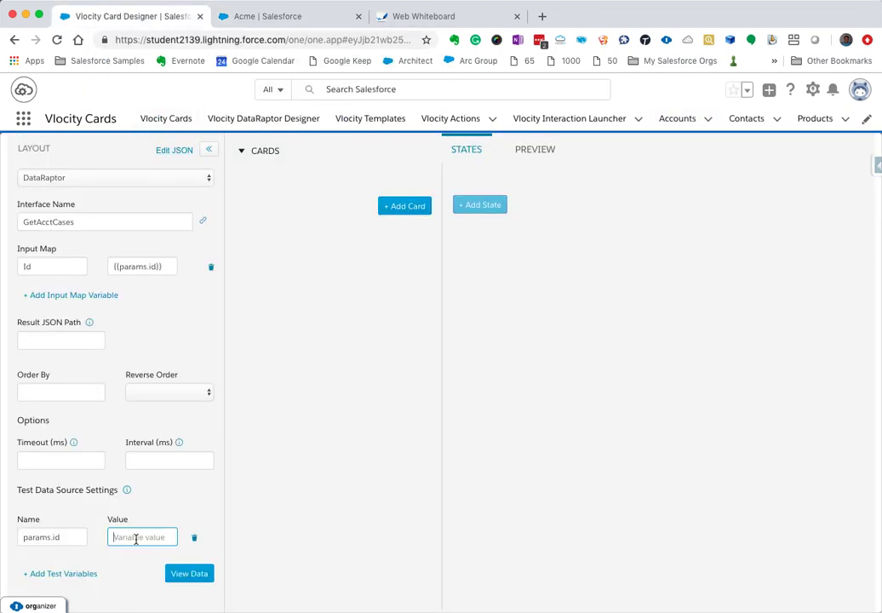
pyautogui.press('super+v')
# Retrieve the layout's test data, examine the case types, subjects and IDs in the returned case records, and close the result.
pyautogui.click(183, 575)
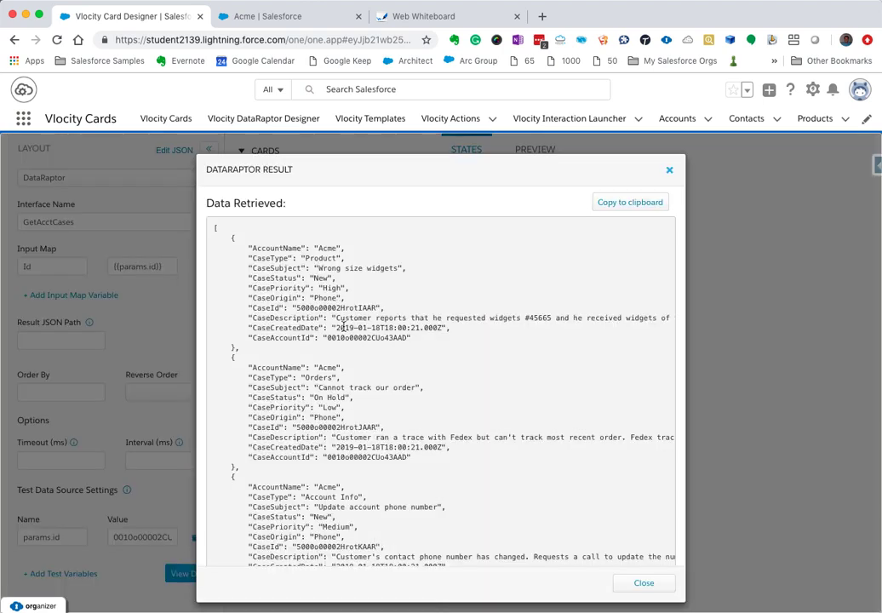
pyautogui.scroll(-5, 376, 375)
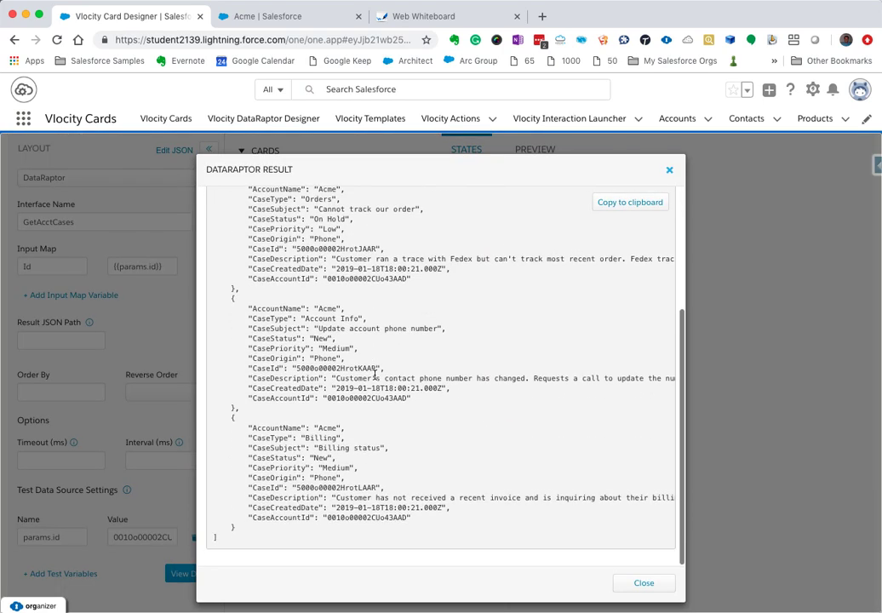
pyautogui.scroll(2, 374, 374)
pyautogui.scroll(1, 375, 374)
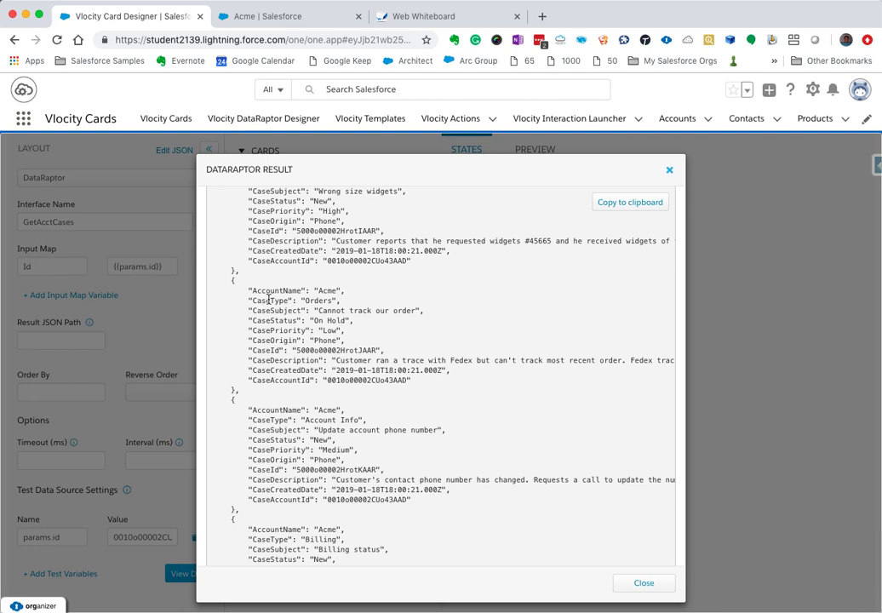
pyautogui.moveTo(269, 294); pyautogui.dragTo(351, 304)
pyautogui.moveTo(283, 346); pyautogui.dragTo(315, 350)
pyautogui.moveTo(283, 380); pyautogui.dragTo(394, 380)
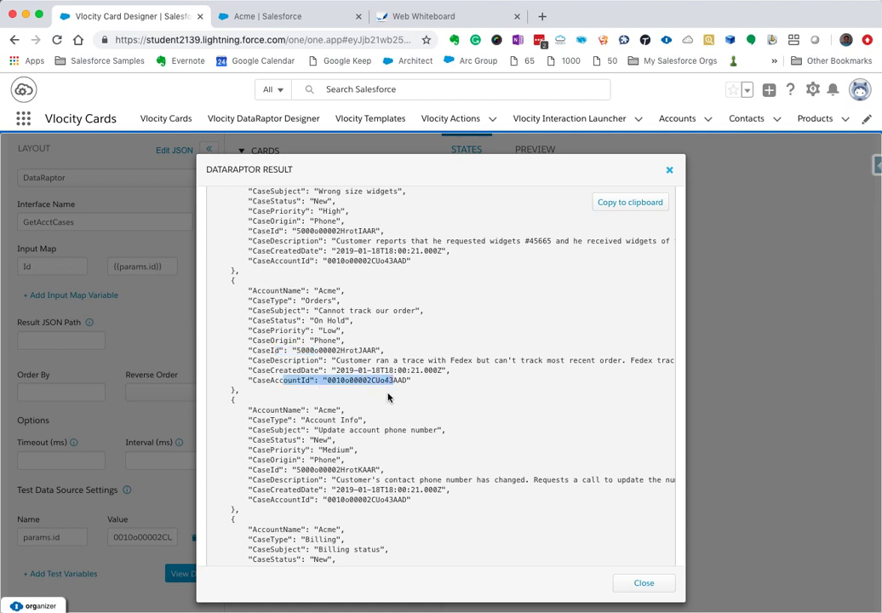
pyautogui.click(656, 584)
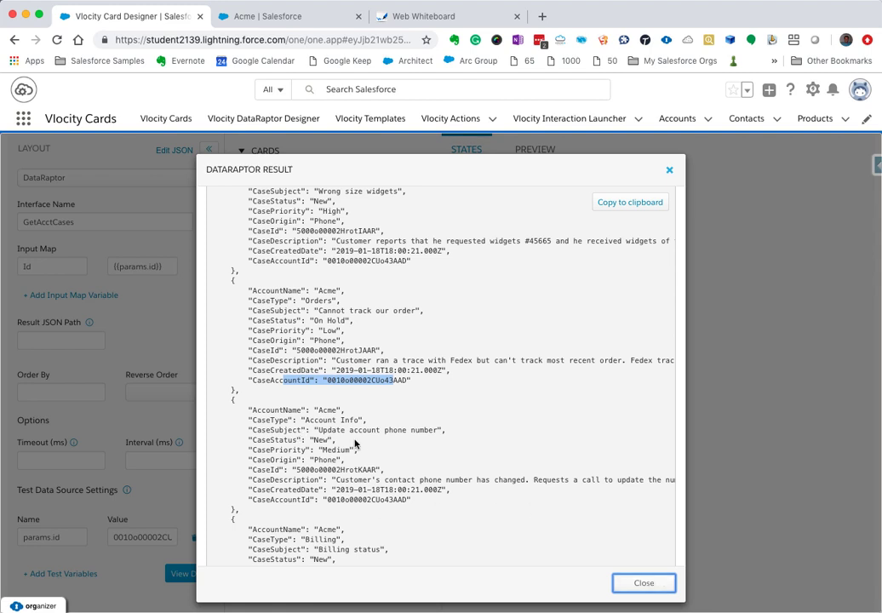
pyautogui.moveTo(305, 421); pyautogui.dragTo(410, 423)
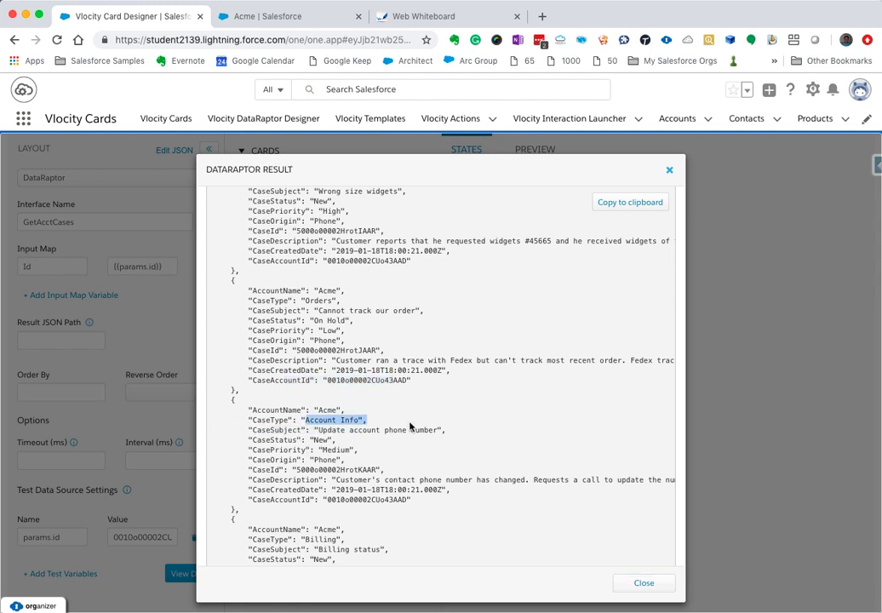
pyautogui.scroll(-2, 400, 457)
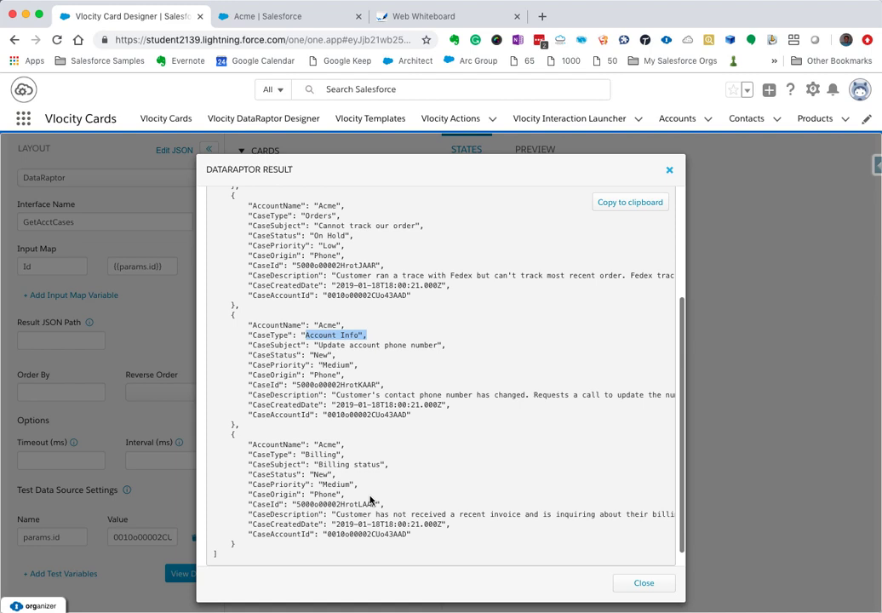
pyautogui.moveTo(315, 464); pyautogui.dragTo(408, 472)
pyautogui.doubleClick(334, 454)
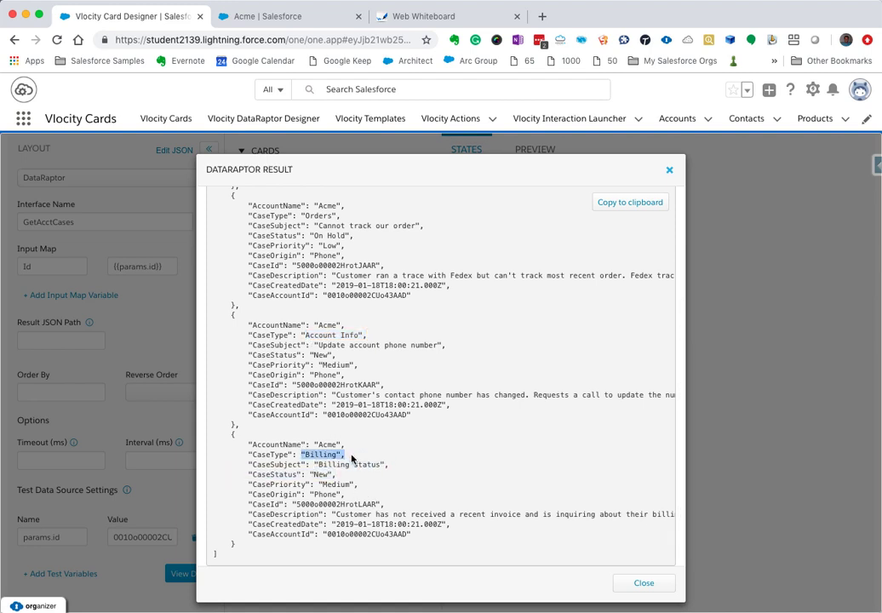
pyautogui.click(620, 586)
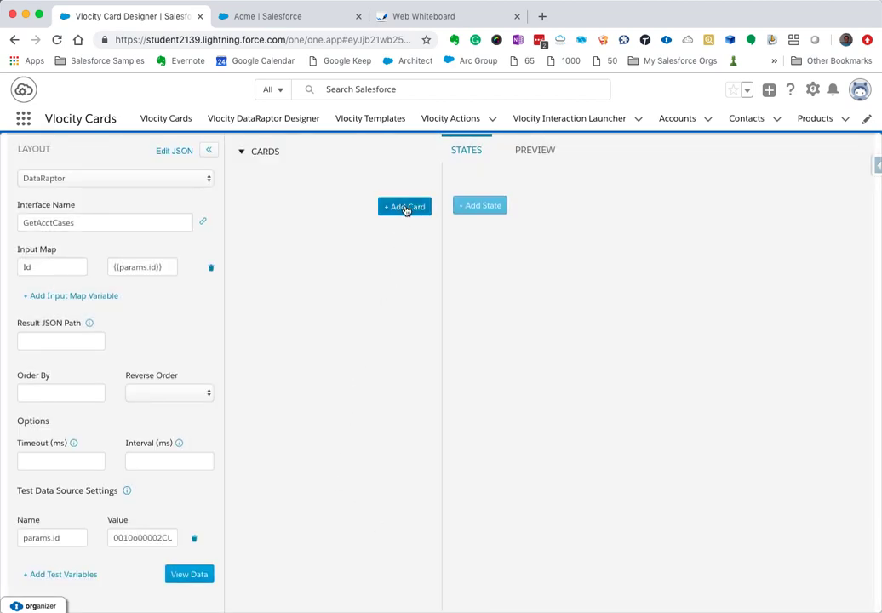
# Add a blank card named sample-case-card1 with the title Sample Case and the author RoundRunner.
pyautogui.click(406, 211)
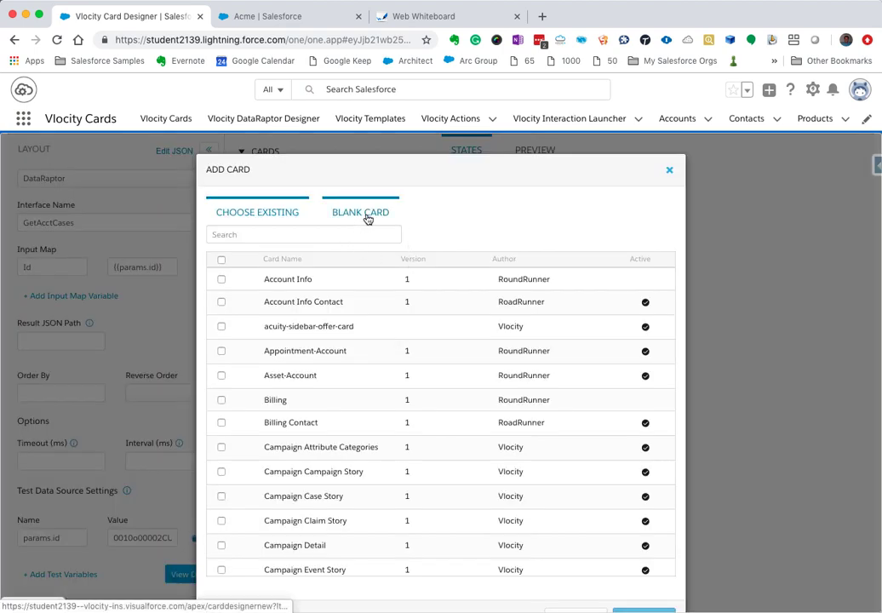
pyautogui.click(367, 217)
pyautogui.click(331, 249)
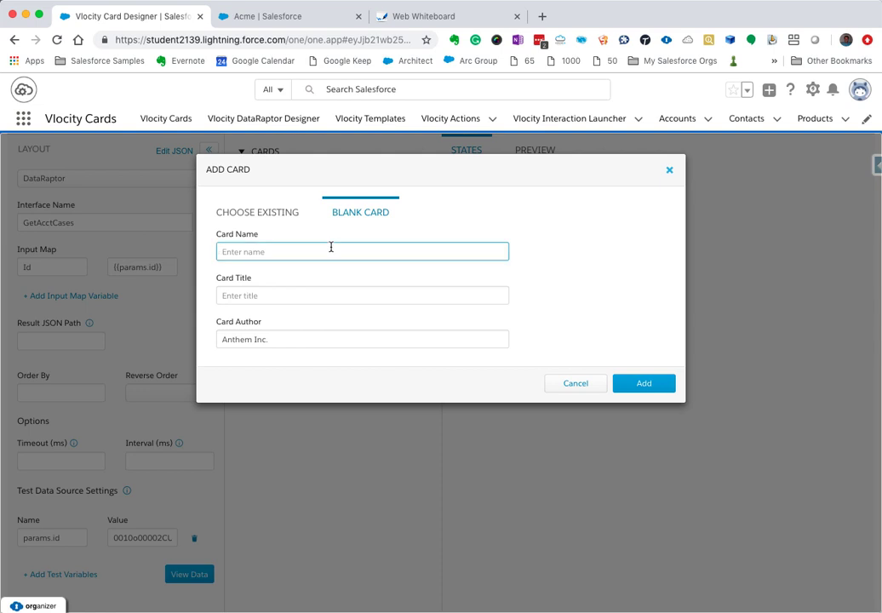
pyautogui.write('sample-case-card1')
pyautogui.press('Tab')
pyautogui.write('S')
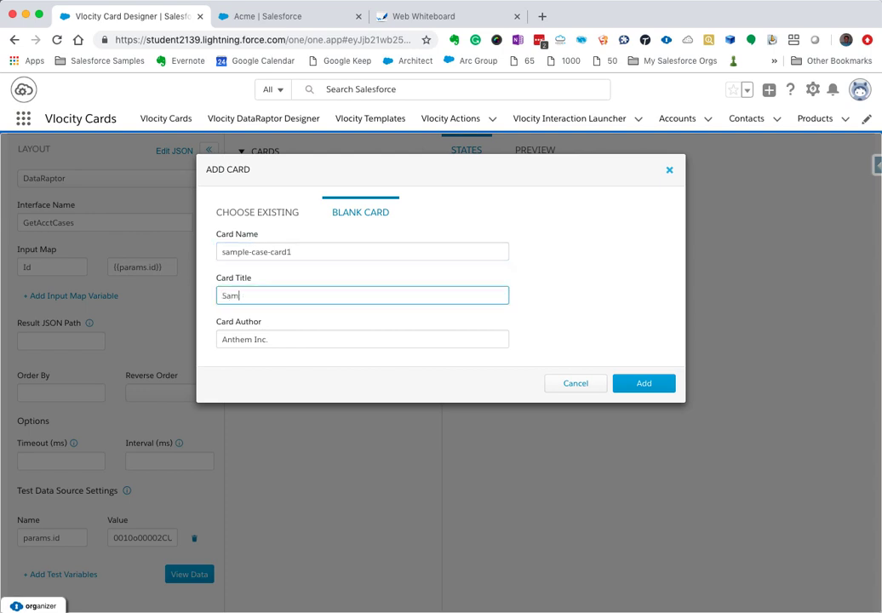
pyautogui.press('Tab')
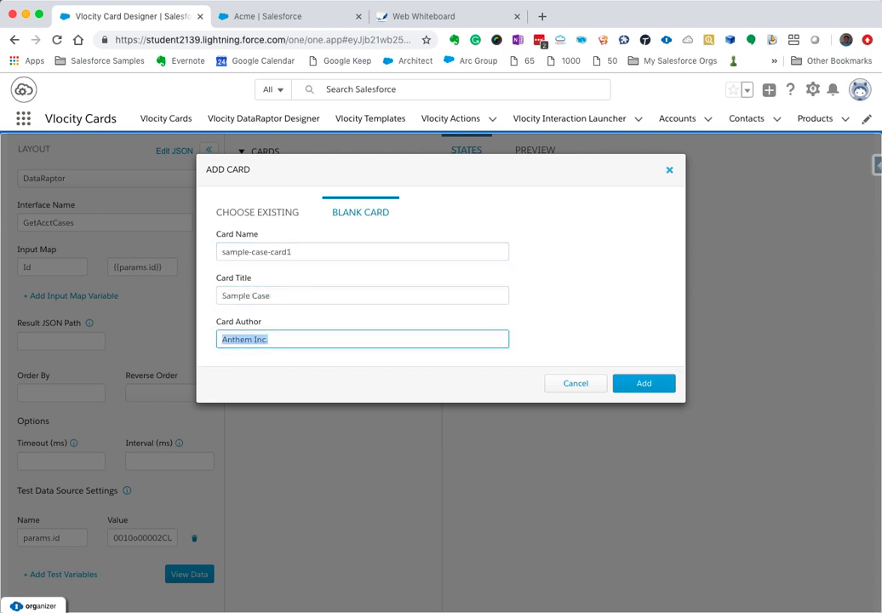
pyautogui.write('RoundRunner')
pyautogui.click(635, 385)
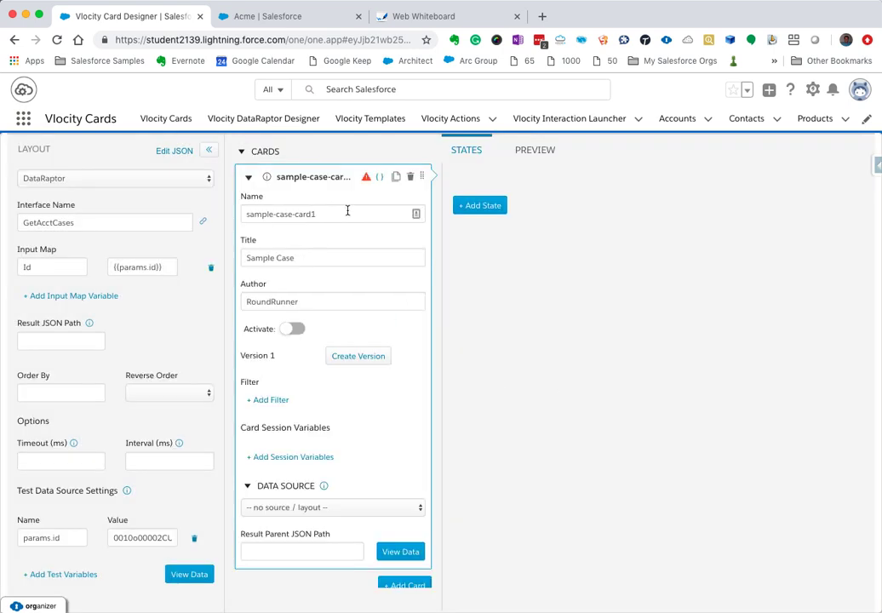
# Examine the new card's name, title, version, filter, session variable and data source settings alongside the layout's data source.
pyautogui.click(332, 356)
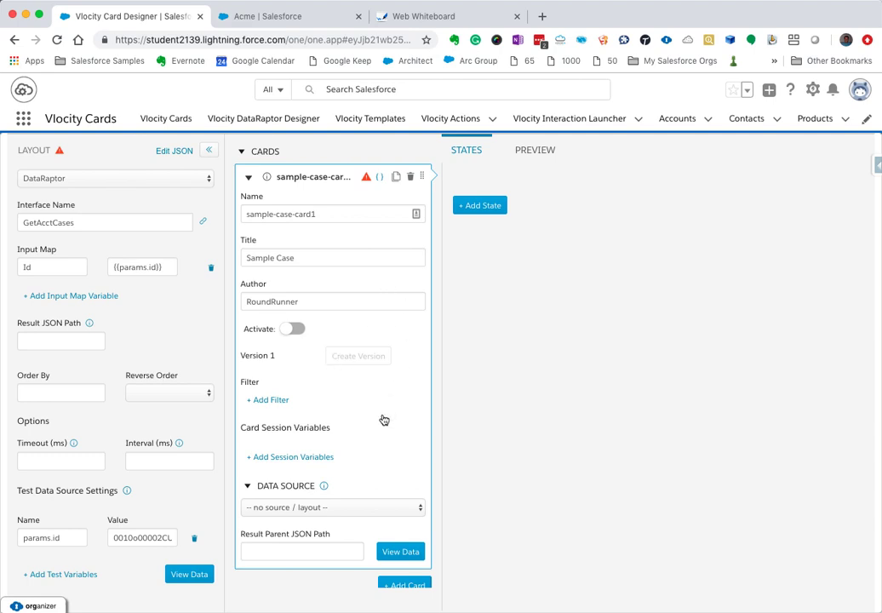
pyautogui.scroll(-1, 382, 439)
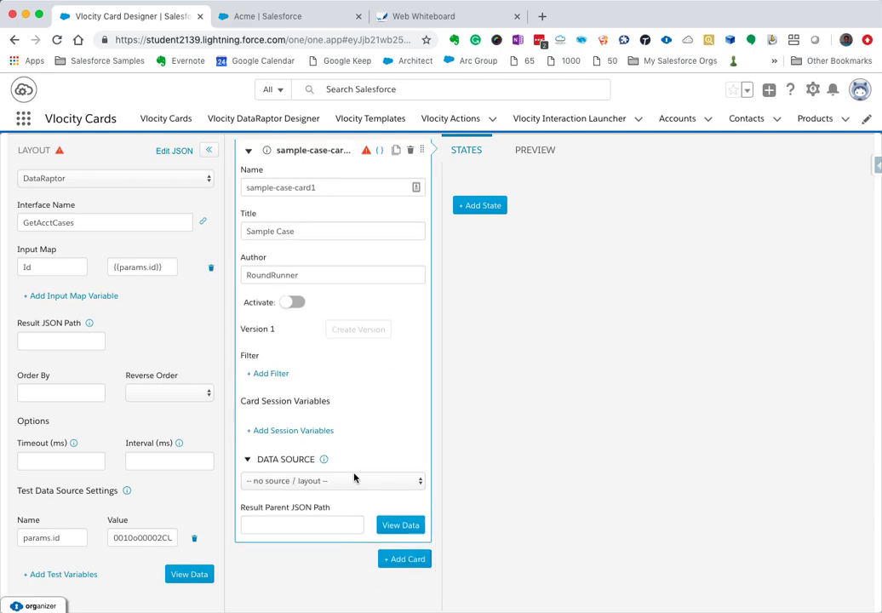
pyautogui.scroll(3, 69, 414)
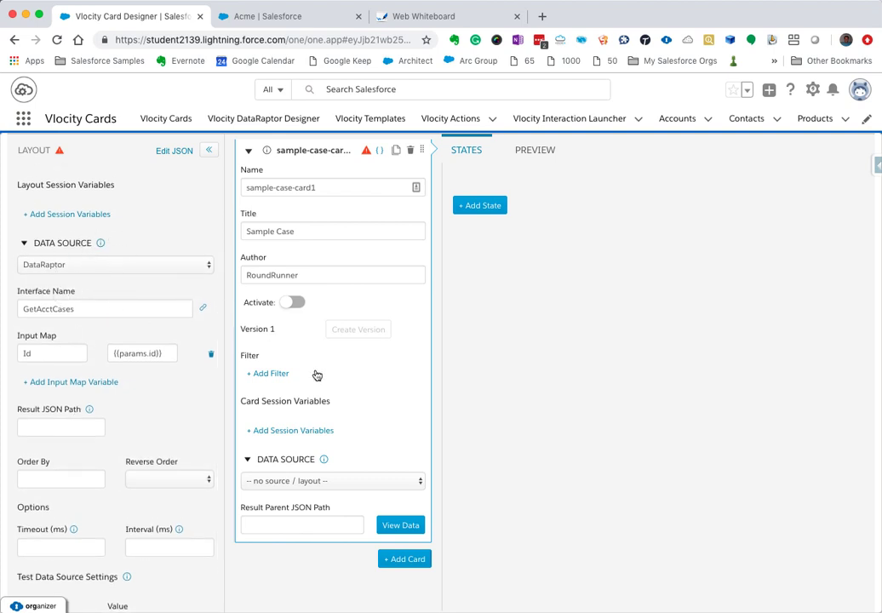
pyautogui.scroll(1, 317, 387)
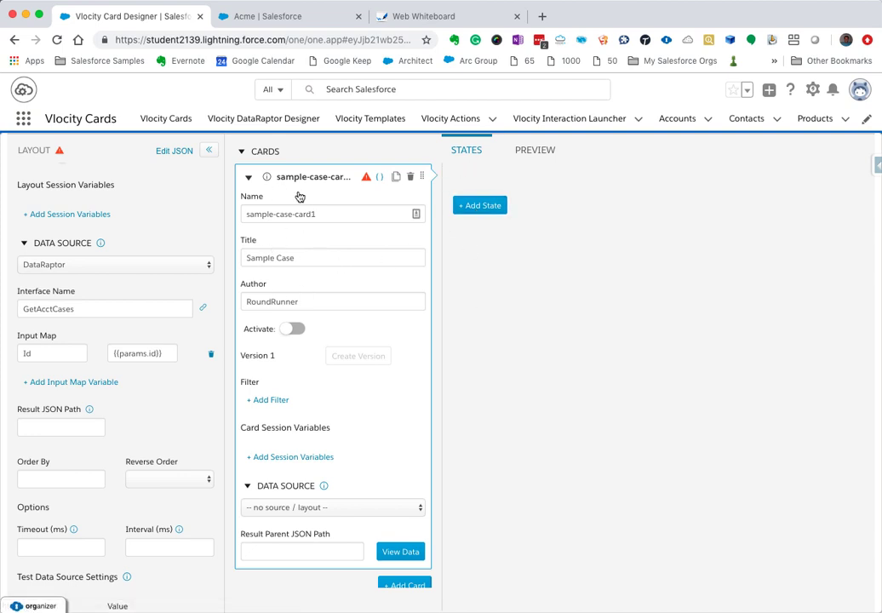
pyautogui.moveTo(317, 213); pyautogui.dragTo(136, 213)
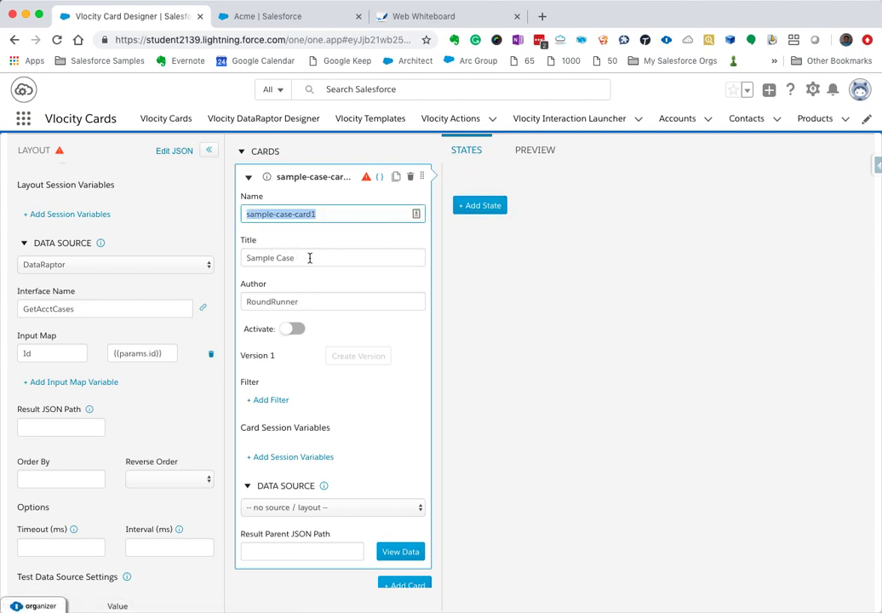
pyautogui.moveTo(309, 258); pyautogui.dragTo(228, 256)
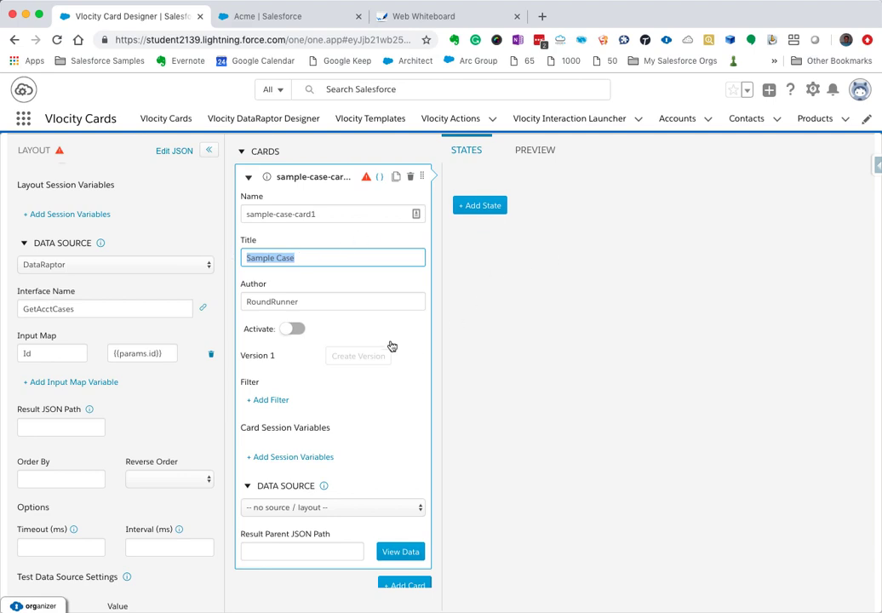
pyautogui.scroll(-1, 349, 414)
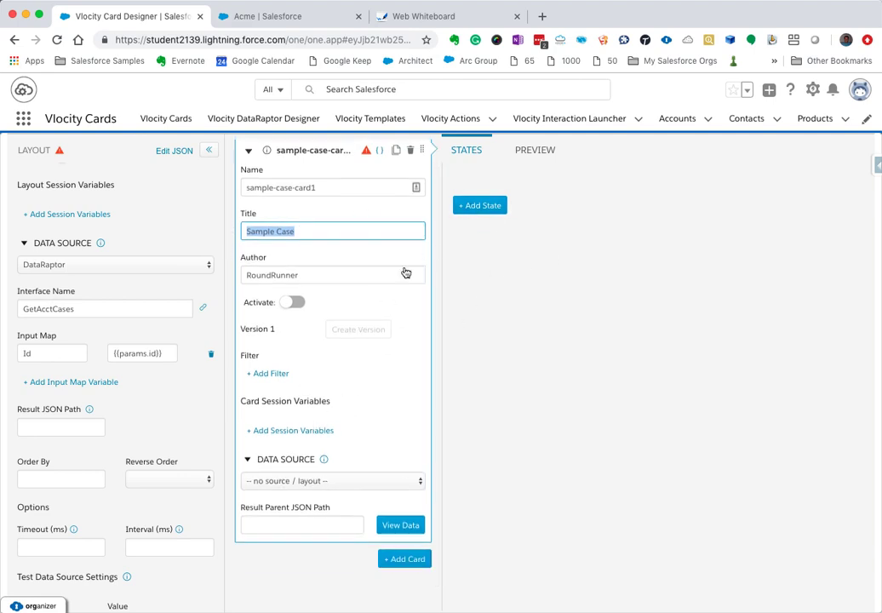
pyautogui.scroll(1, 408, 305)
# Add a state named Active to the sample case card and assign it the card-active-slds template.
pyautogui.click(494, 207)
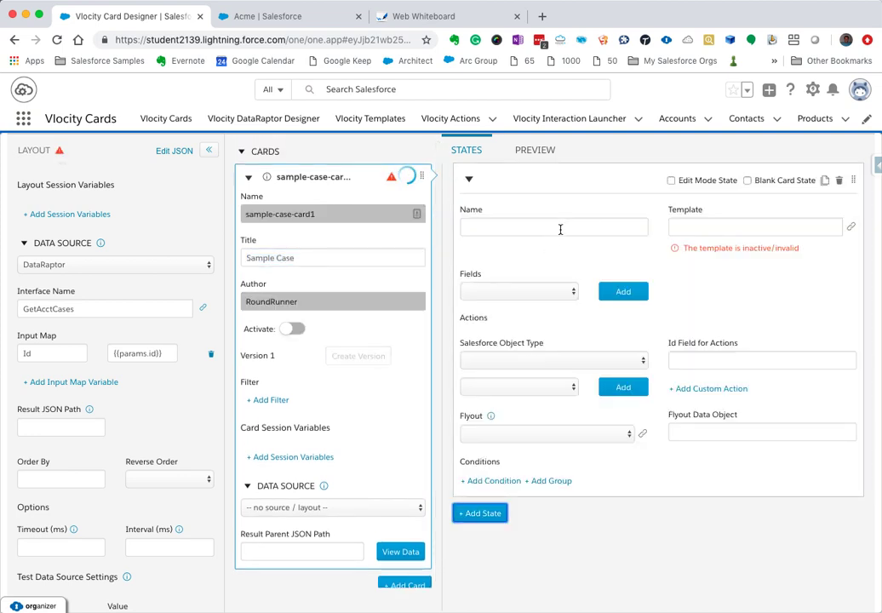
pyautogui.click(559, 227)
pyautogui.write('Ac')
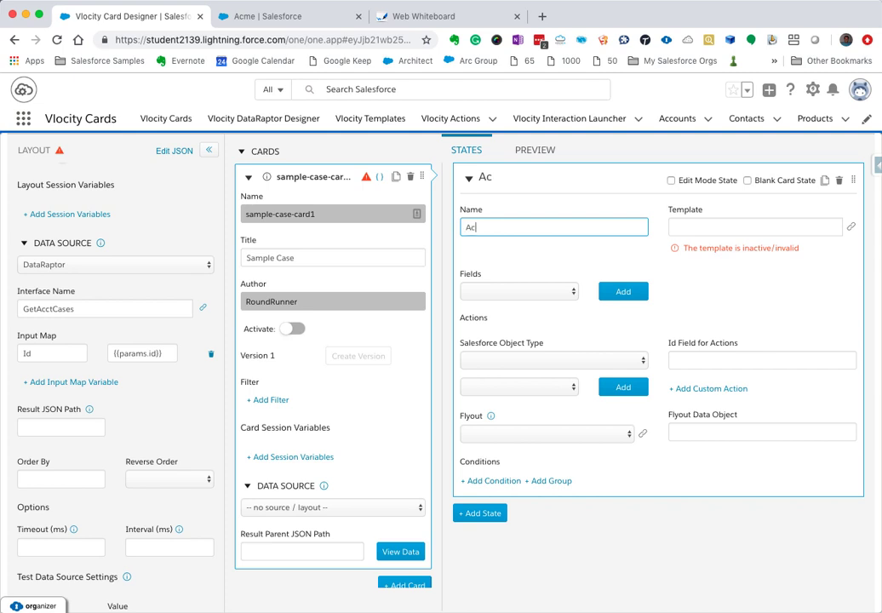
pyautogui.write('tive')
pyautogui.click(731, 230)
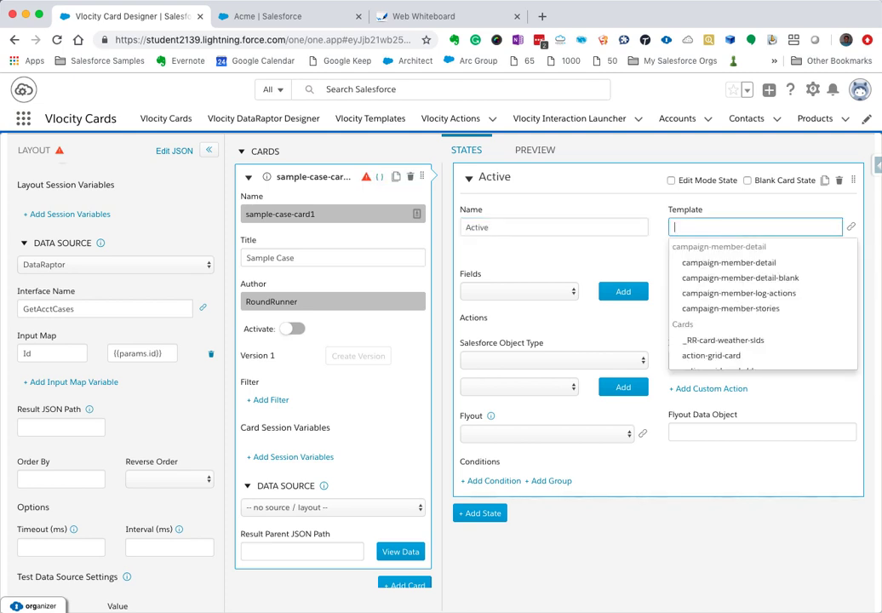
pyautogui.write('card-active')
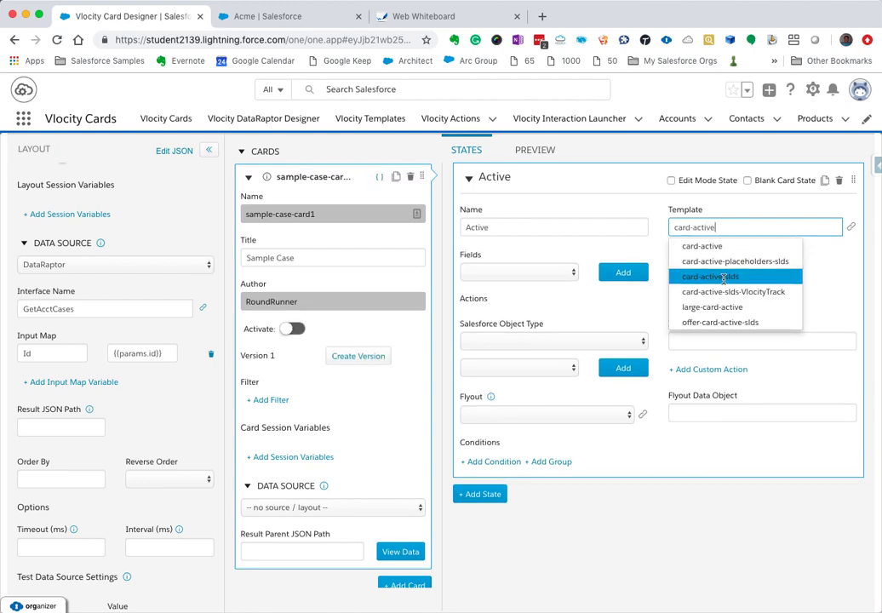
pyautogui.click(723, 279)
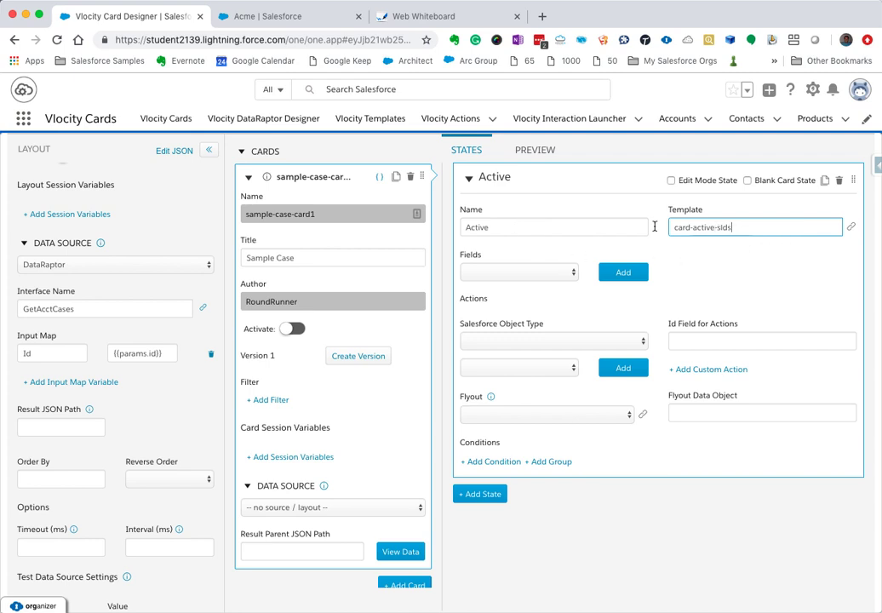
pyautogui.press('super+a')
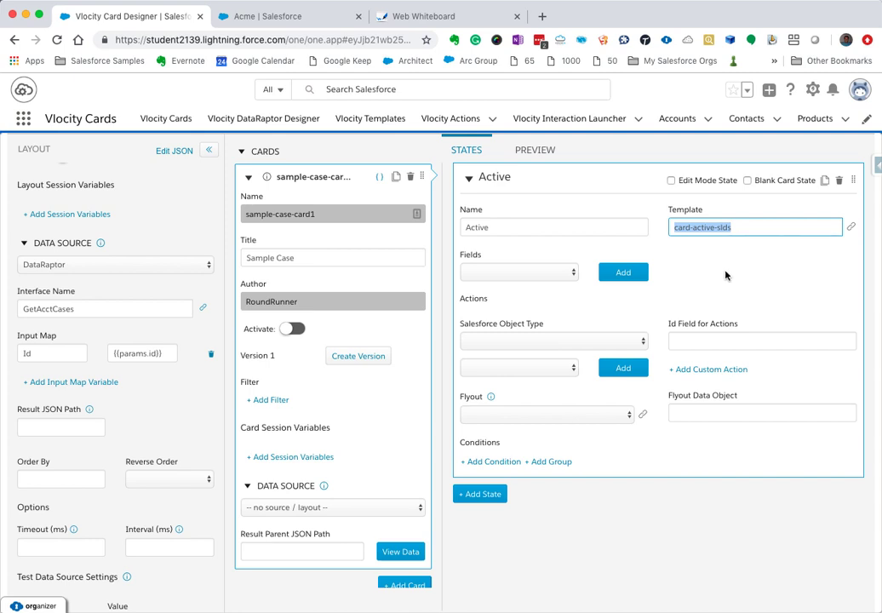
# Add the CaseSubject and CaseOrigin fields to the Active state.
pyautogui.click(534, 272)
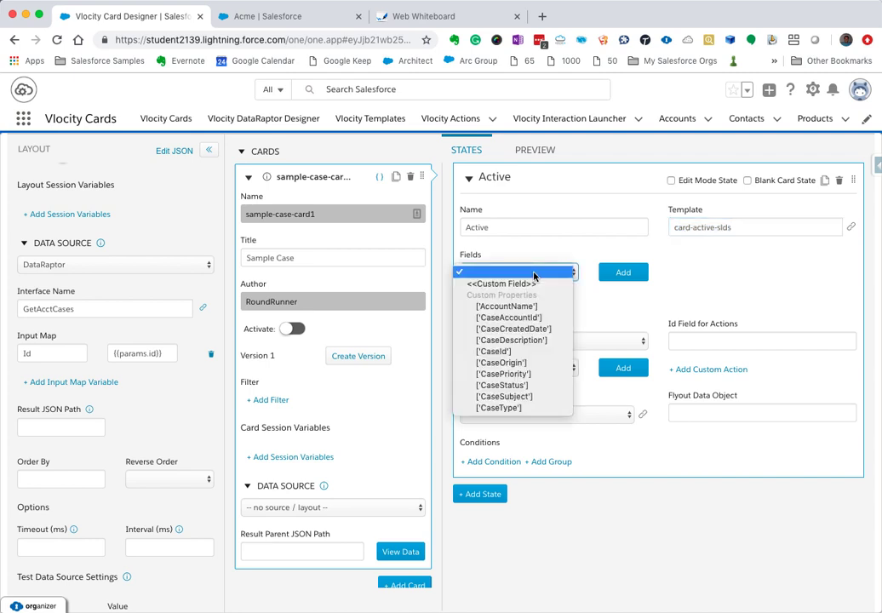
pyautogui.click(511, 396)
pyautogui.click(618, 273)
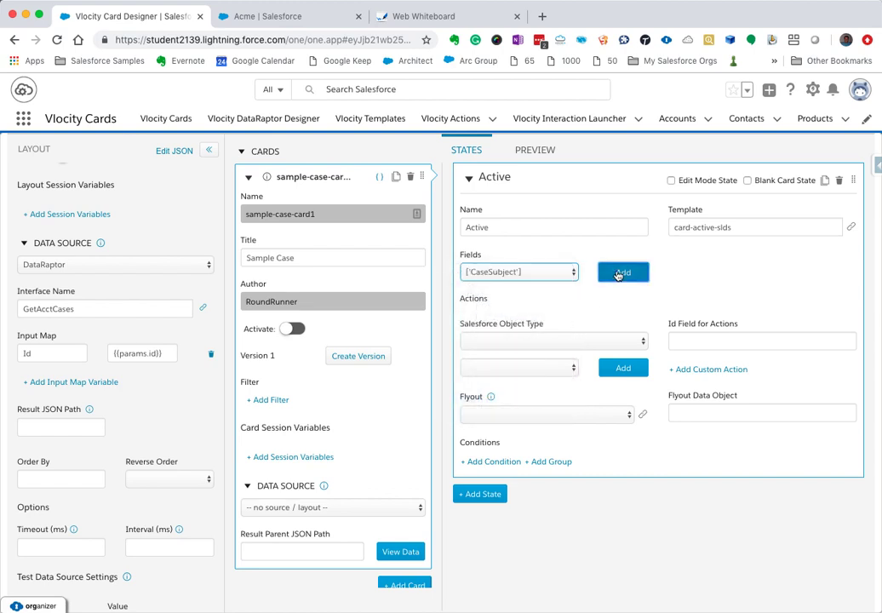
pyautogui.click(509, 313)
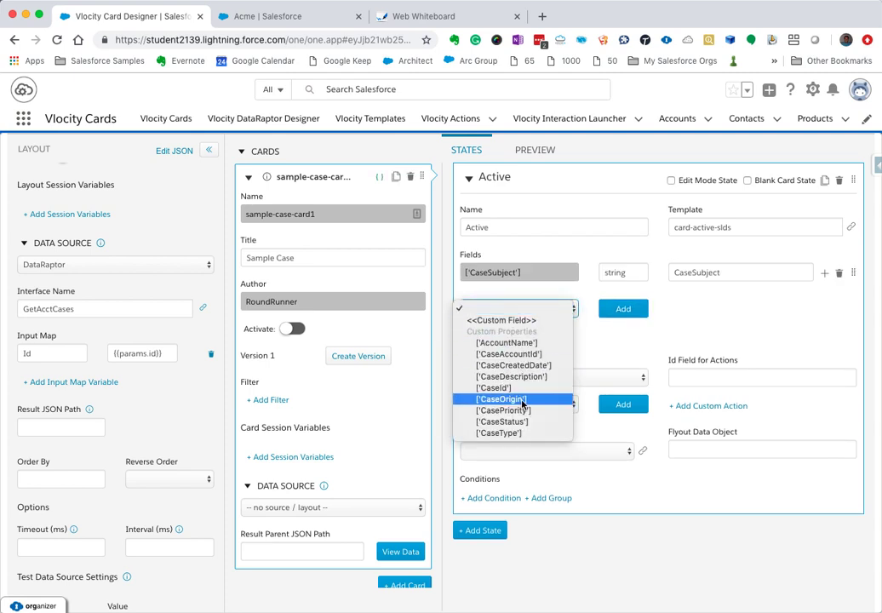
pyautogui.click(522, 399)
pyautogui.click(618, 310)
# Add the CaseCreatedDate field to the Active state and set its data type to date.
pyautogui.click(523, 338)
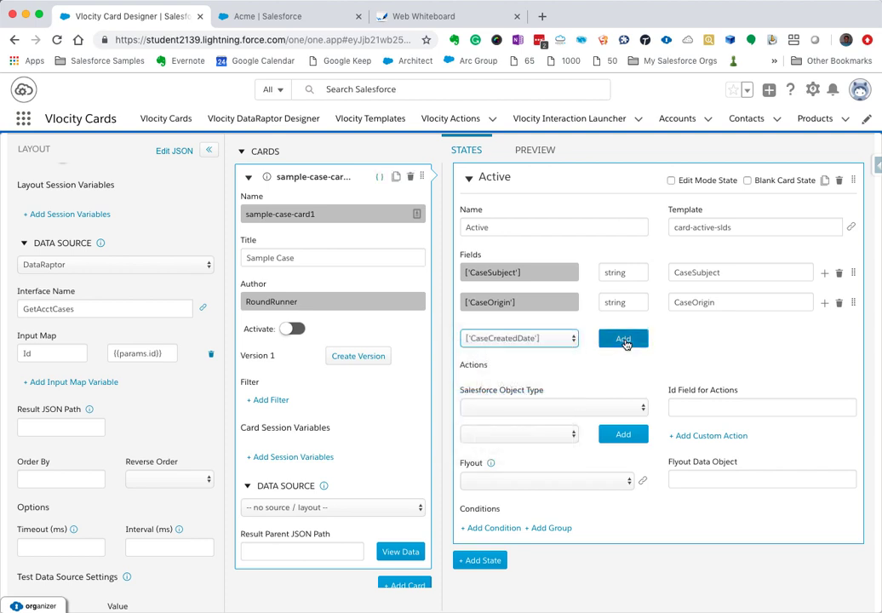
pyautogui.click(622, 339)
pyautogui.moveTo(630, 338); pyautogui.dragTo(567, 330)
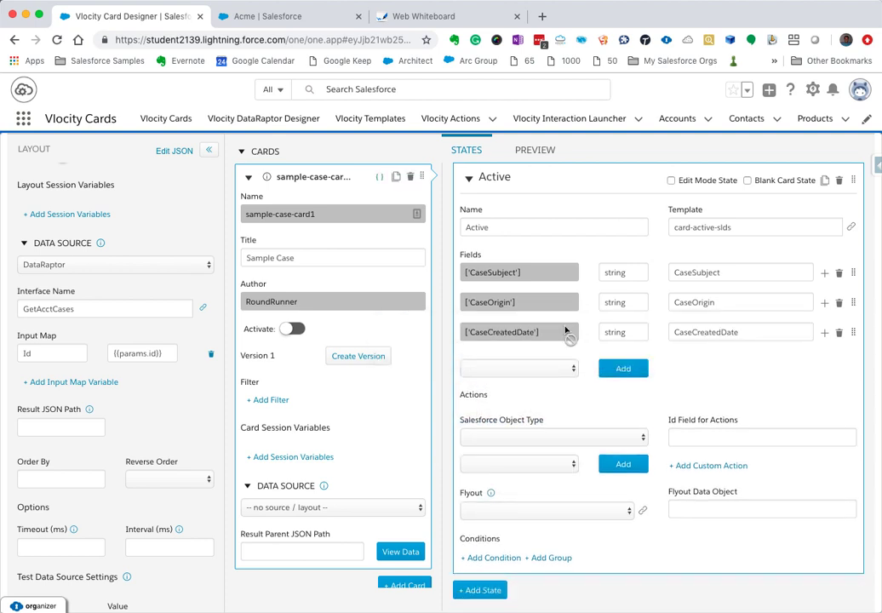
pyautogui.click(617, 331)
pyautogui.hotkey('ctrl', 'a')
pyautogui.write('da')
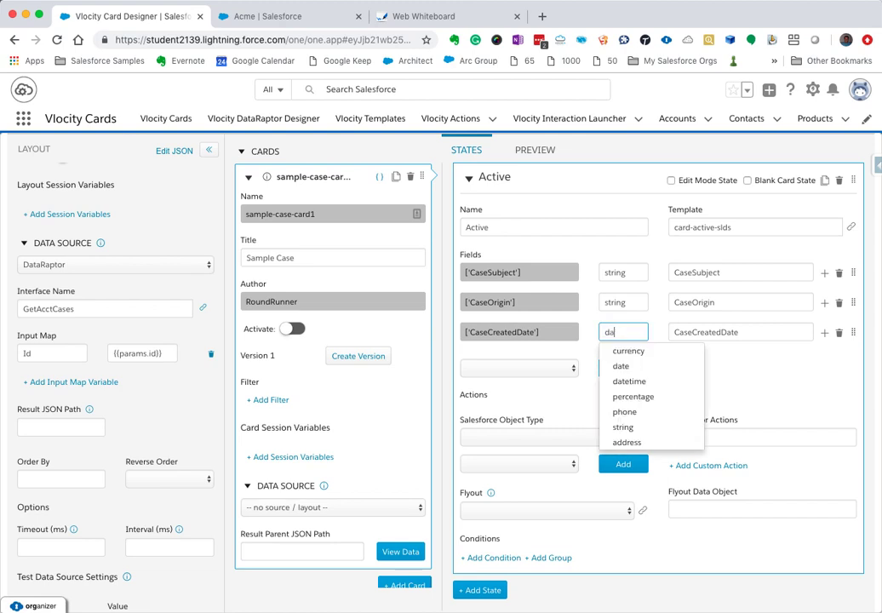
pyautogui.write('te')
pyautogui.click(617, 350)
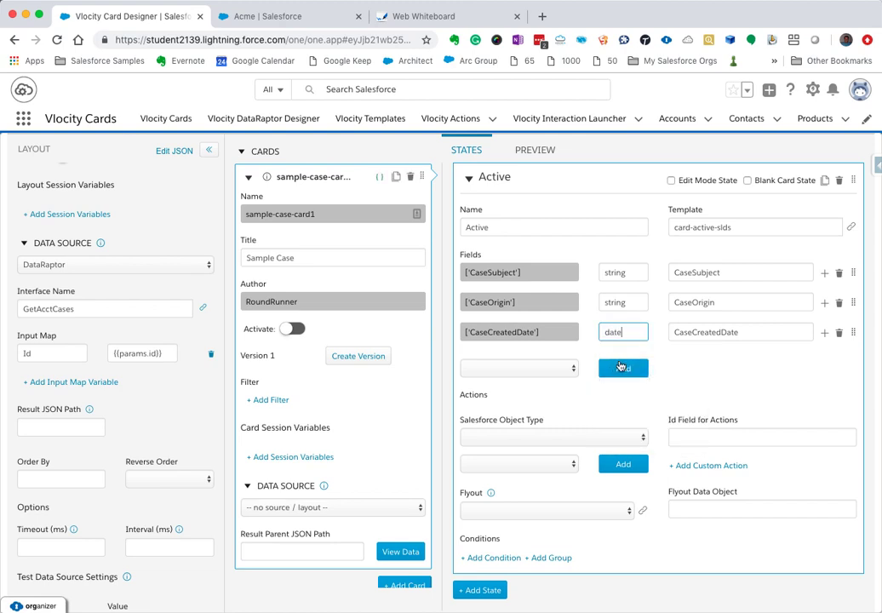
# Add the CaseDescription field to the Active state.
pyautogui.click(545, 372)
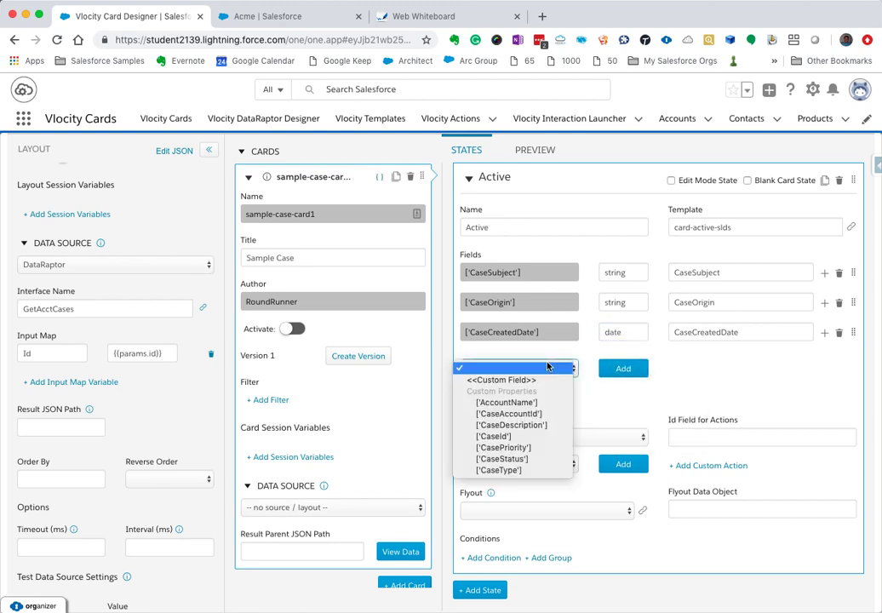
pyautogui.click(521, 427)
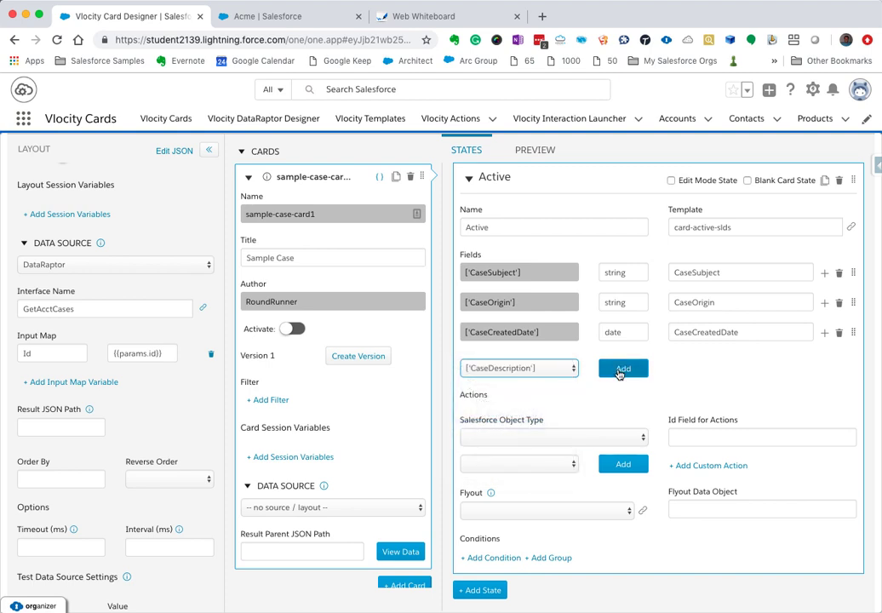
pyautogui.click(621, 369)
# Add the AccountName field to the Active state and place it directly below CaseSubject.
pyautogui.click(528, 397)
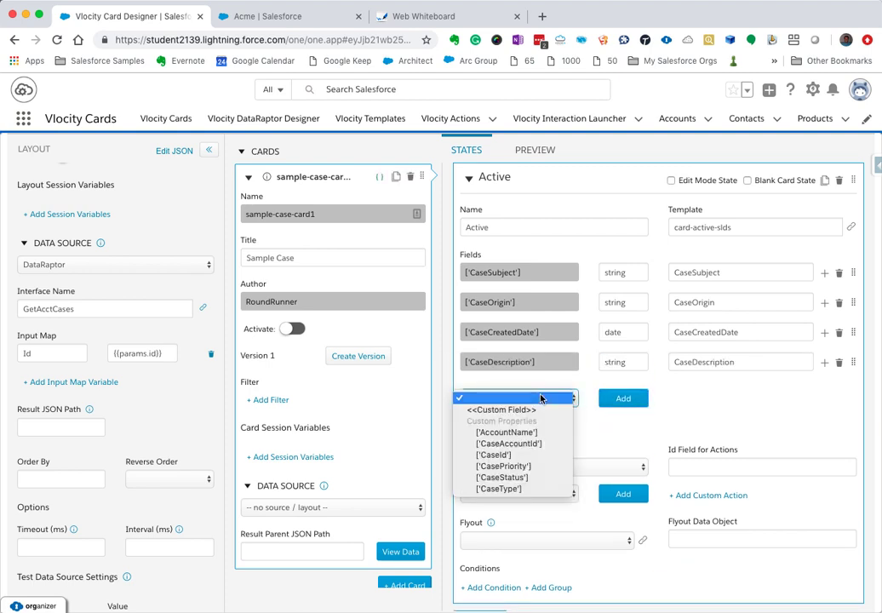
pyautogui.click(535, 432)
pyautogui.click(620, 398)
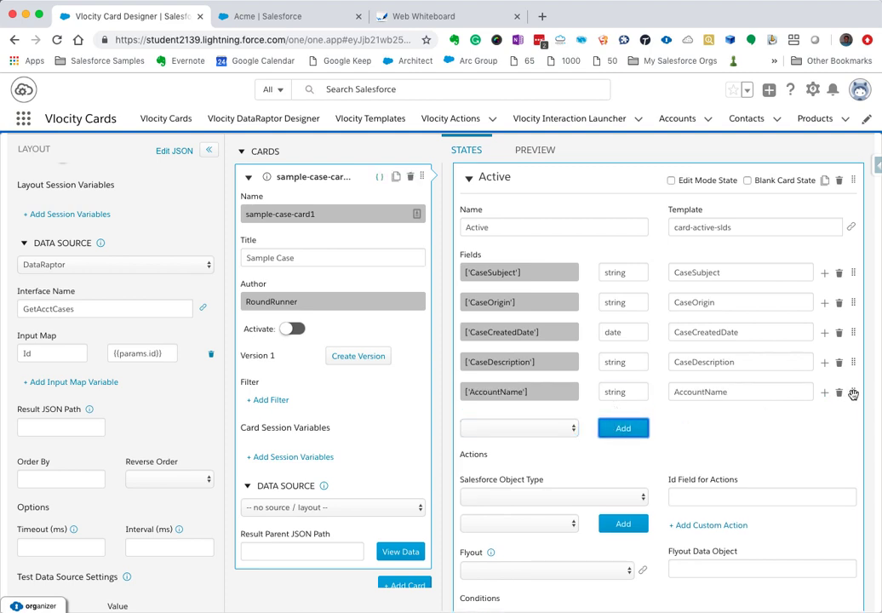
pyautogui.moveTo(850, 393); pyautogui.dragTo(855, 293)
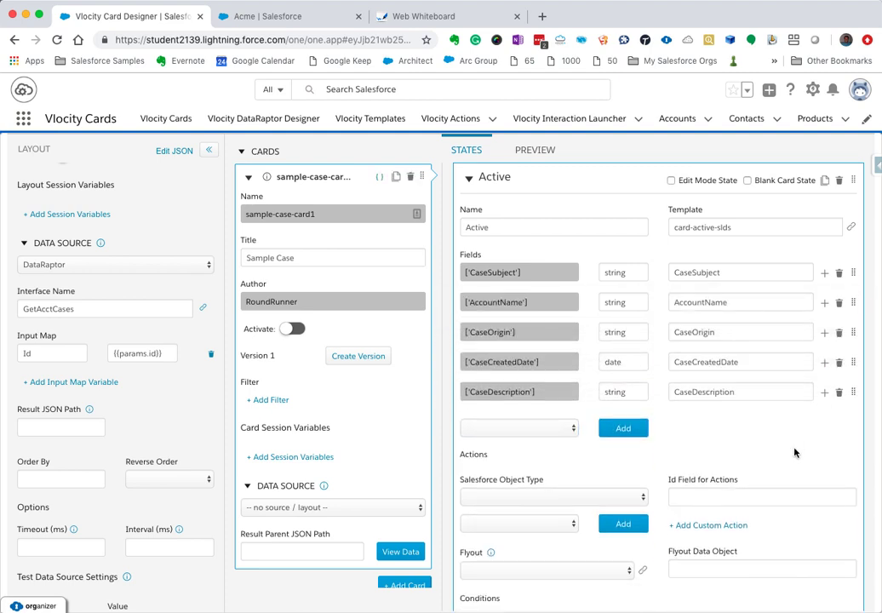
# Set the Salesforce object type for the Active state's actions to Case and add the New Task action.
pyautogui.scroll(-1, 775, 453)
pyautogui.scroll(-1, 775, 453)
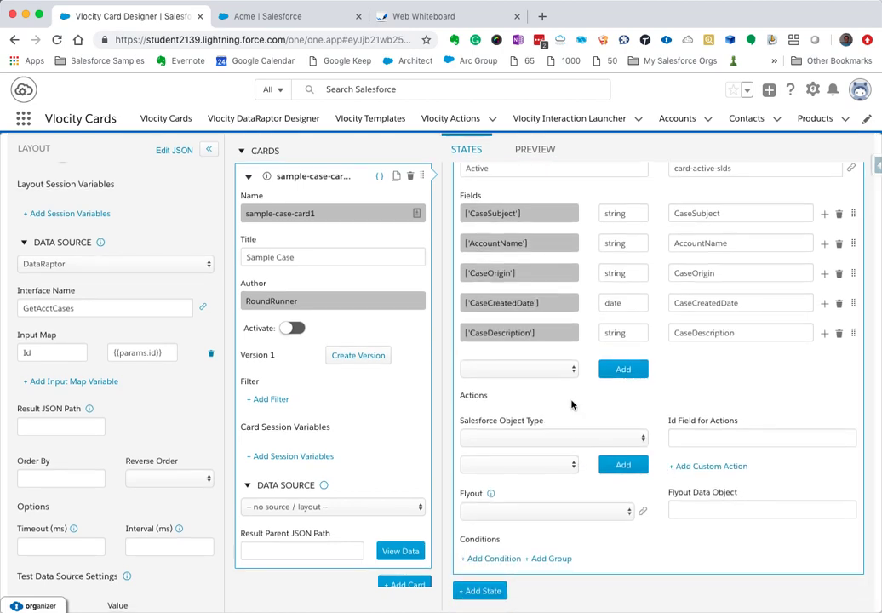
pyautogui.scroll(1, 574, 365)
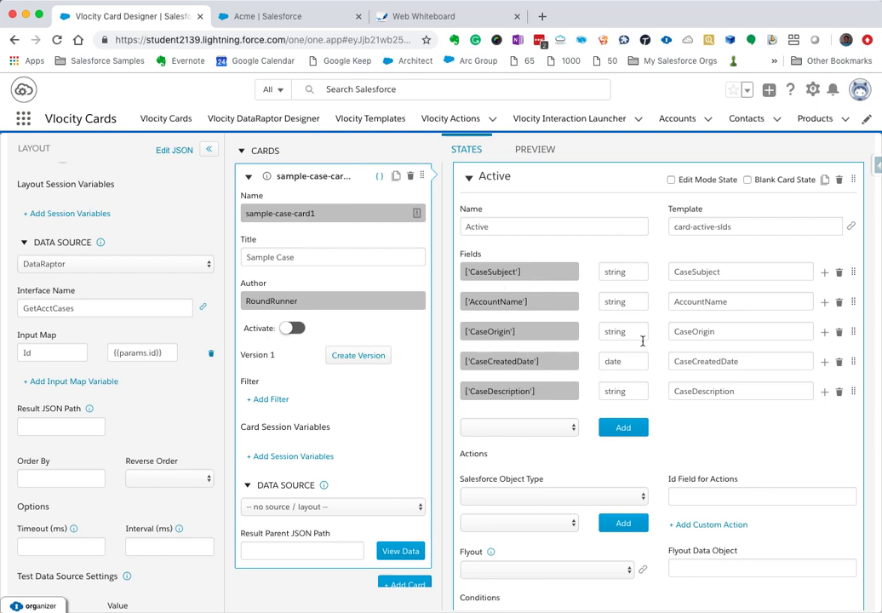
pyautogui.scroll(-1, 761, 411)
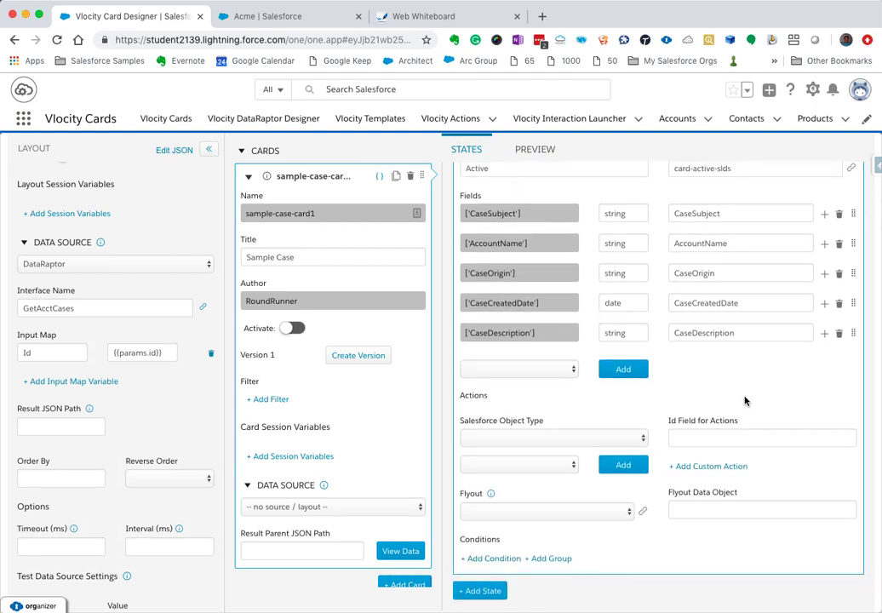
pyautogui.click(608, 438)
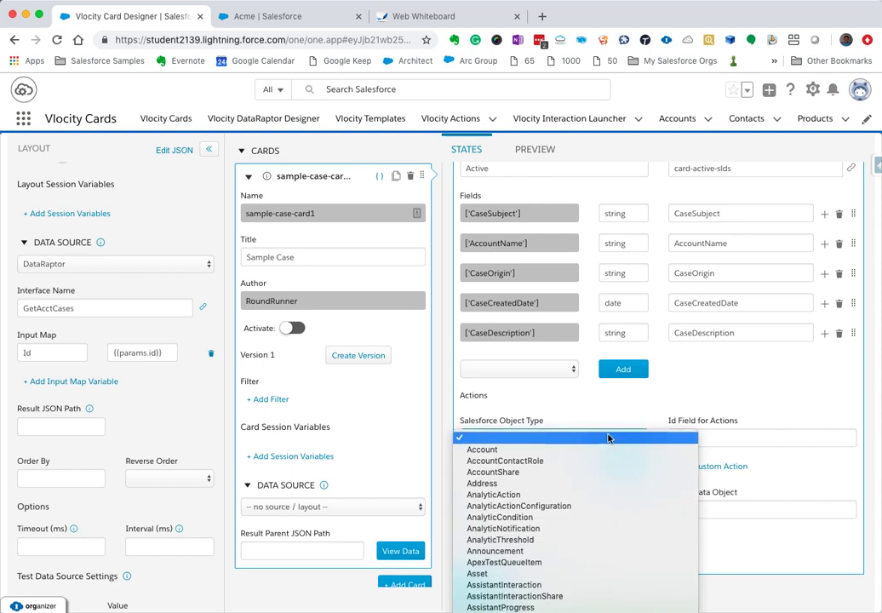
pyautogui.scroll(-3, 558, 510)
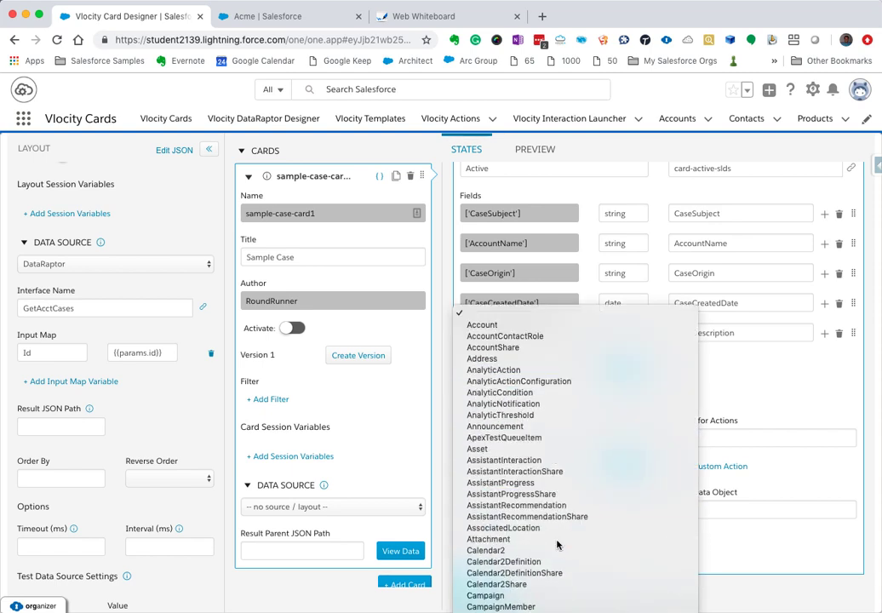
pyautogui.click(560, 538)
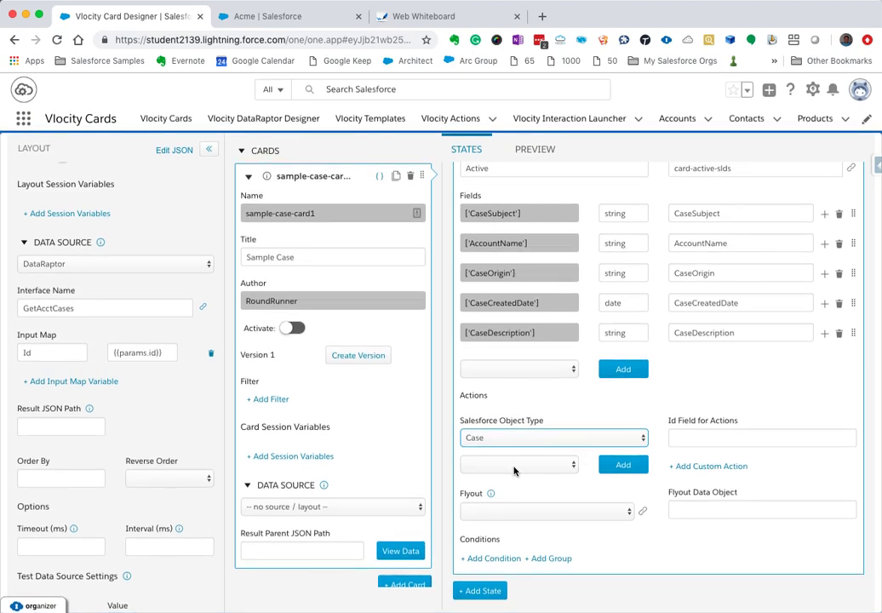
pyautogui.click(514, 465)
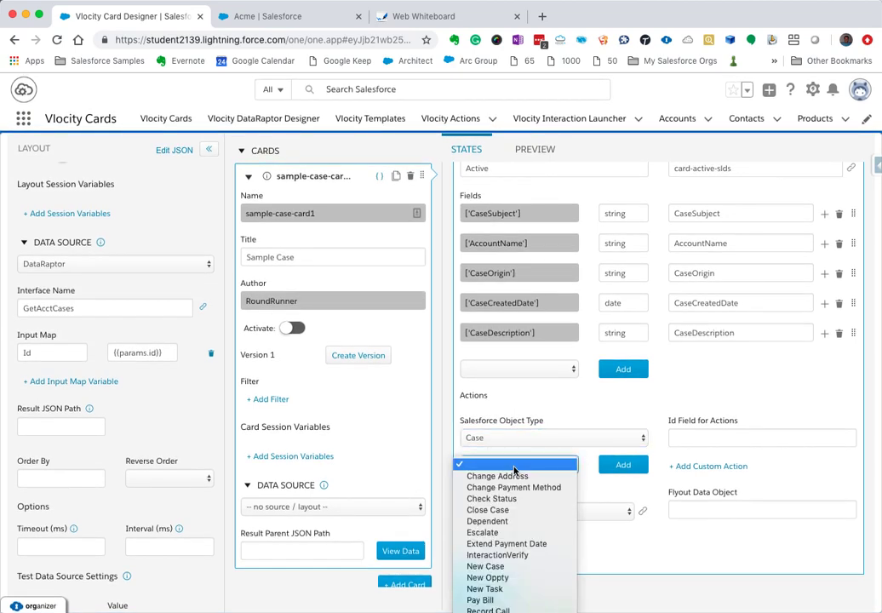
pyautogui.click(513, 590)
pyautogui.click(623, 464)
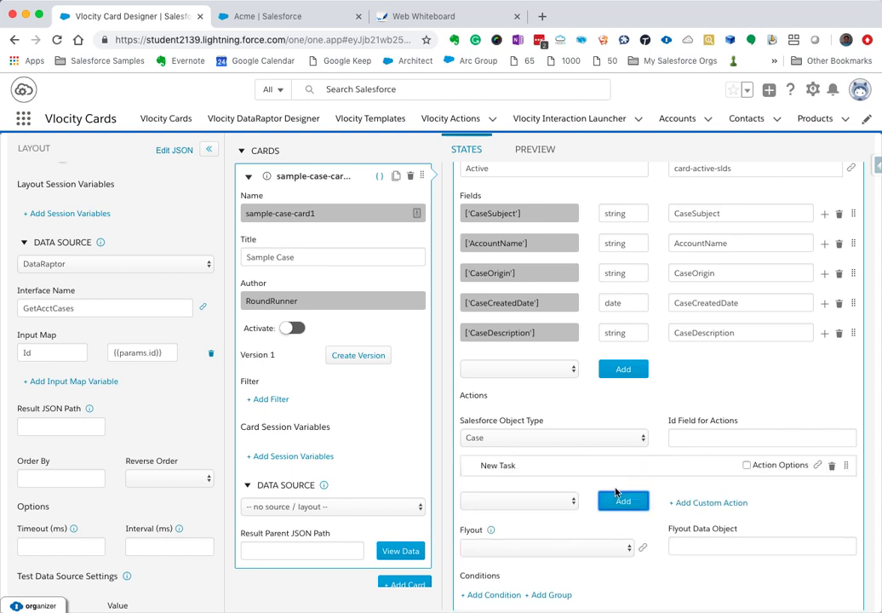
# Add the Escalate and Close Case actions to the Active state.
pyautogui.scroll(-1, 557, 511)
pyautogui.click(537, 464)
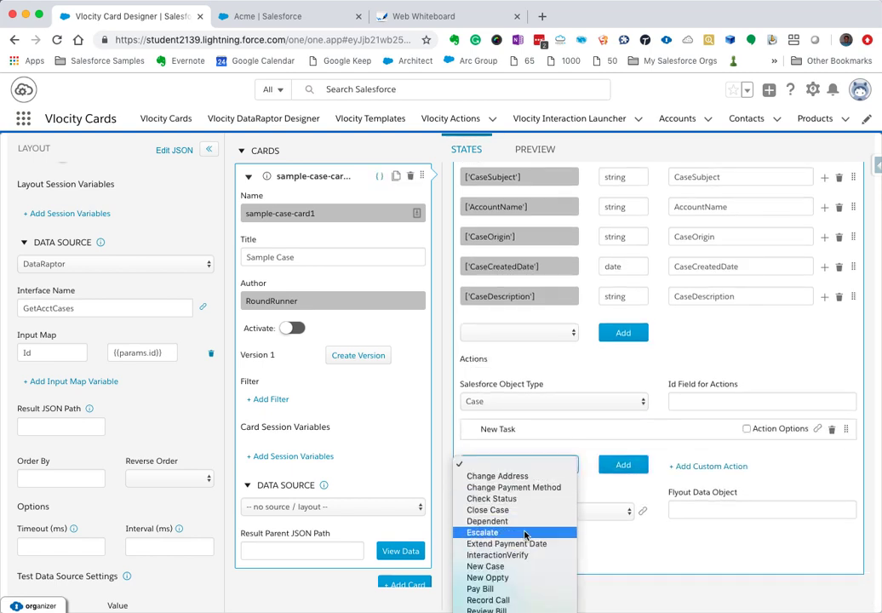
pyautogui.click(525, 532)
pyautogui.click(619, 470)
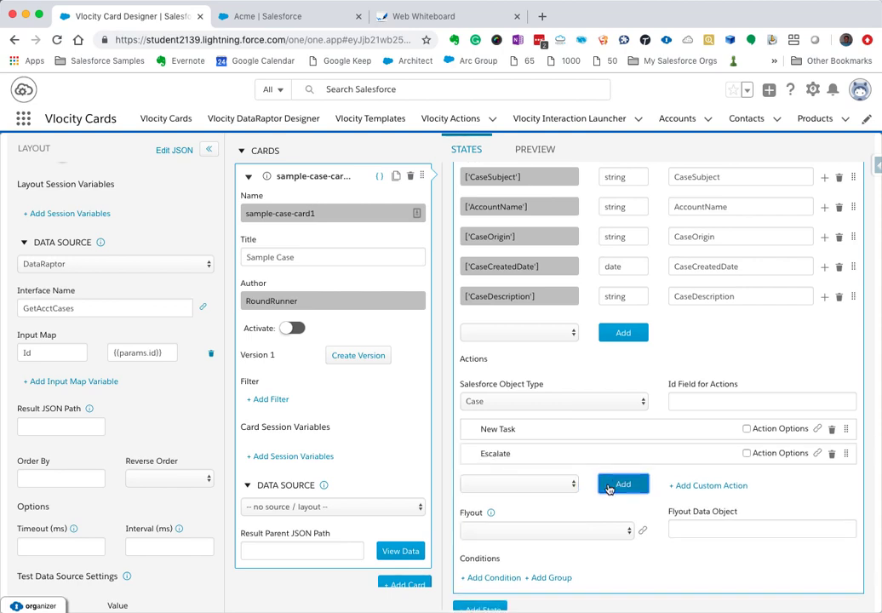
pyautogui.click(549, 487)
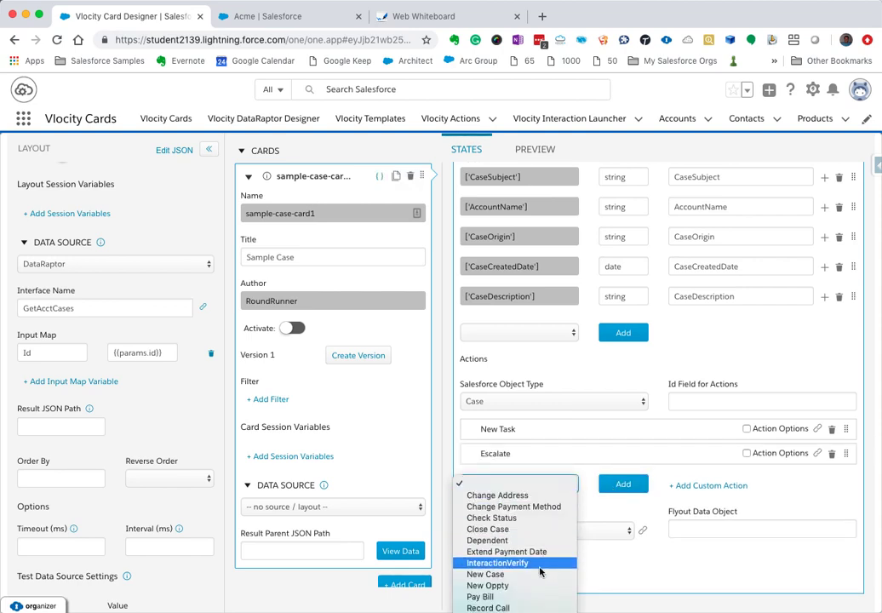
pyautogui.scroll(-2, 536, 584)
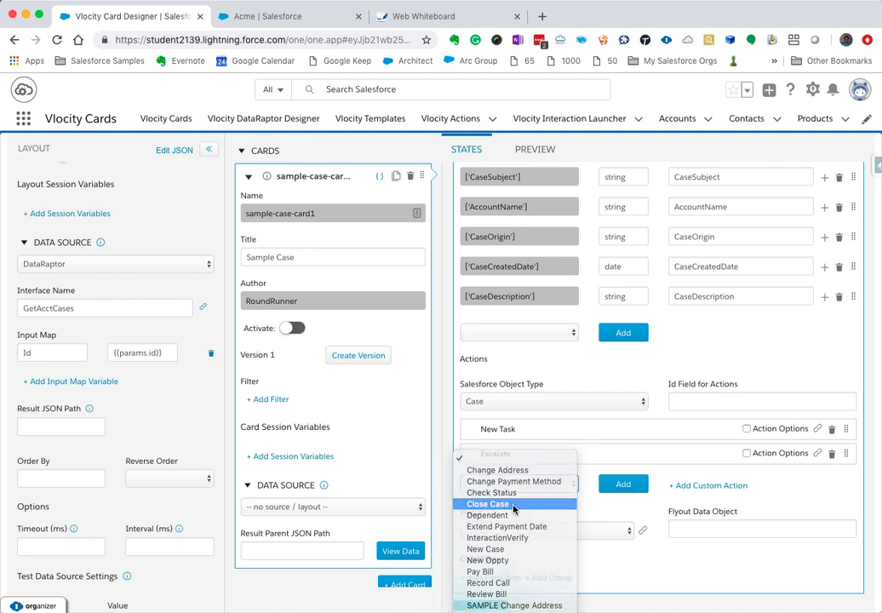
pyautogui.click(510, 504)
pyautogui.click(617, 485)
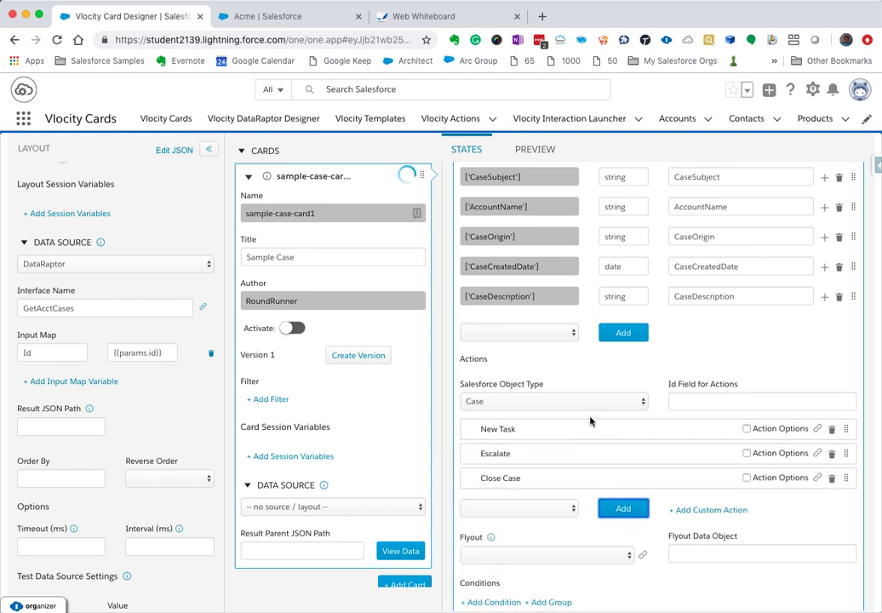
# Set the Id field for the Active state's actions to ['CaseId'].
pyautogui.click(703, 398)
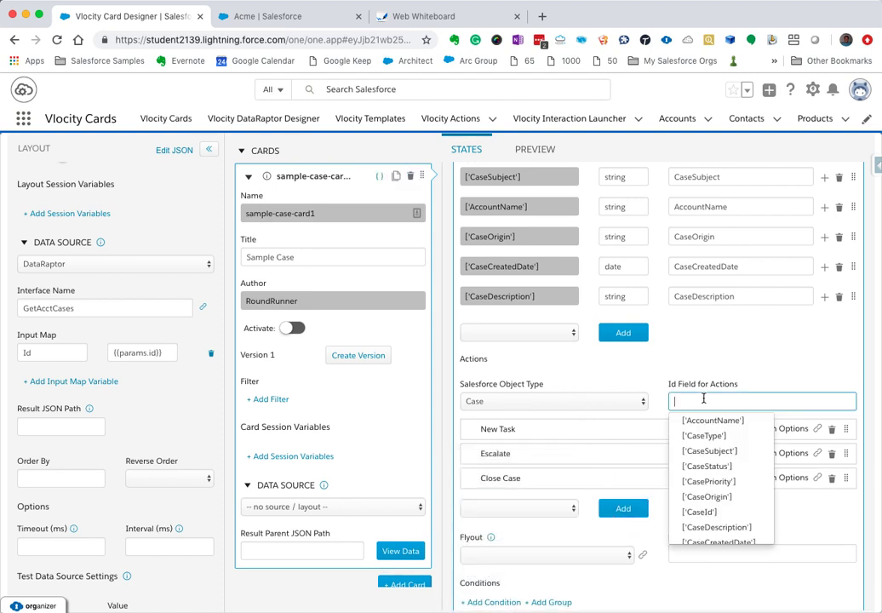
pyautogui.click(706, 510)
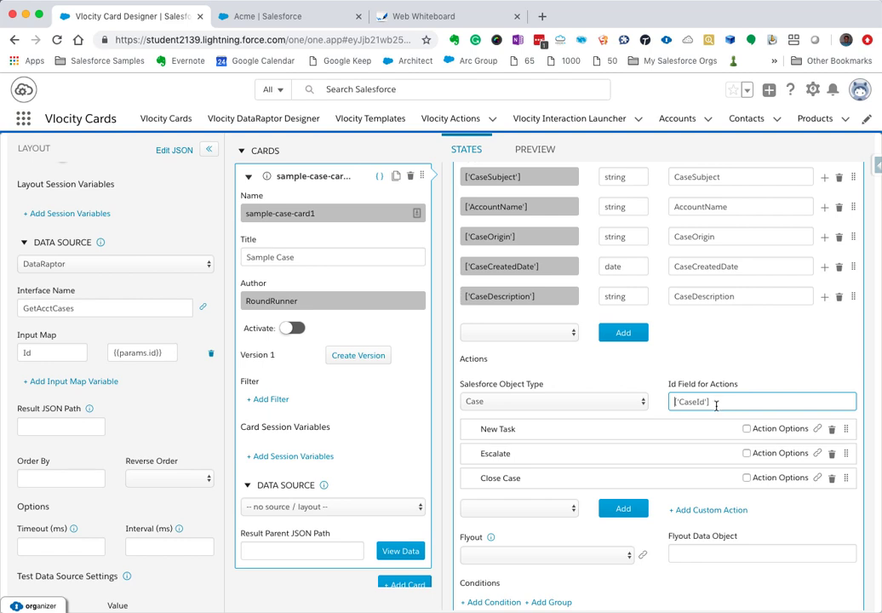
pyautogui.moveTo(728, 402); pyautogui.dragTo(643, 400)
pyautogui.click(741, 404)
pyautogui.moveTo(741, 403); pyautogui.dragTo(634, 402)
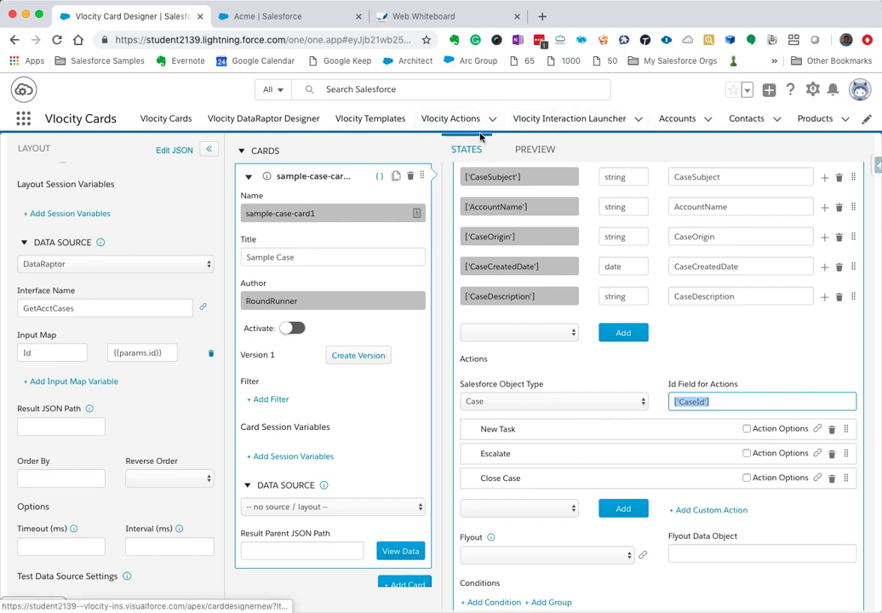
# Activate sample-case-card1 and preview the case cards with their fields and actions.
pyautogui.scroll(-1, 626, 433)
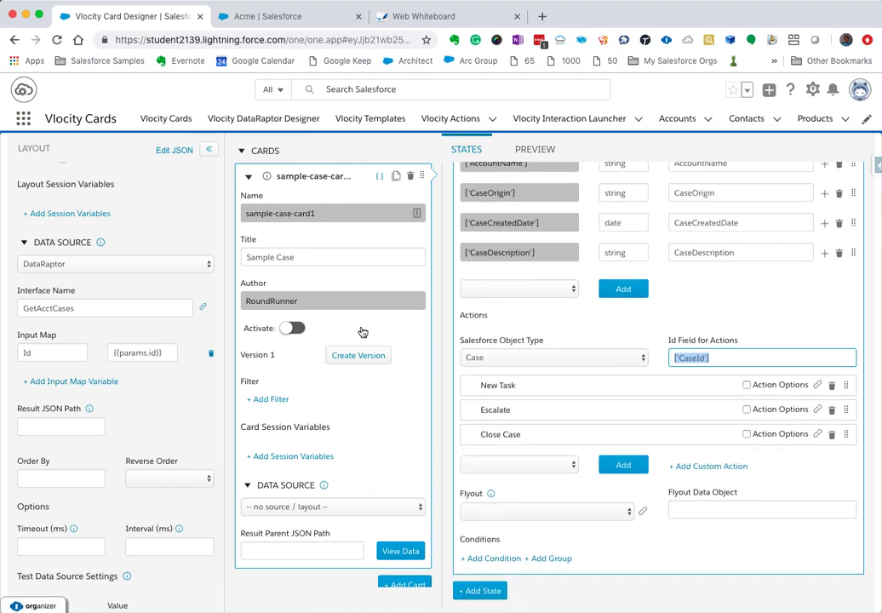
pyautogui.click(300, 329)
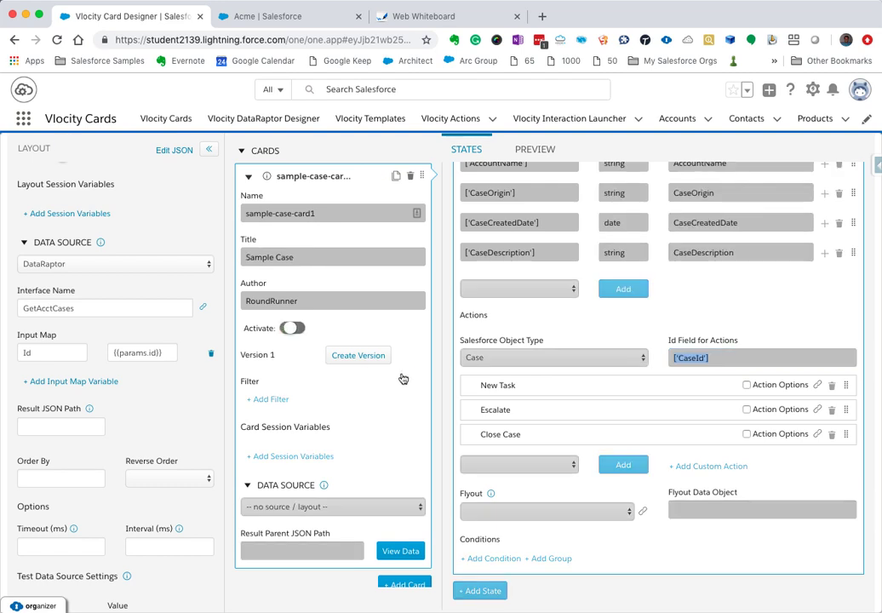
pyautogui.click(534, 150)
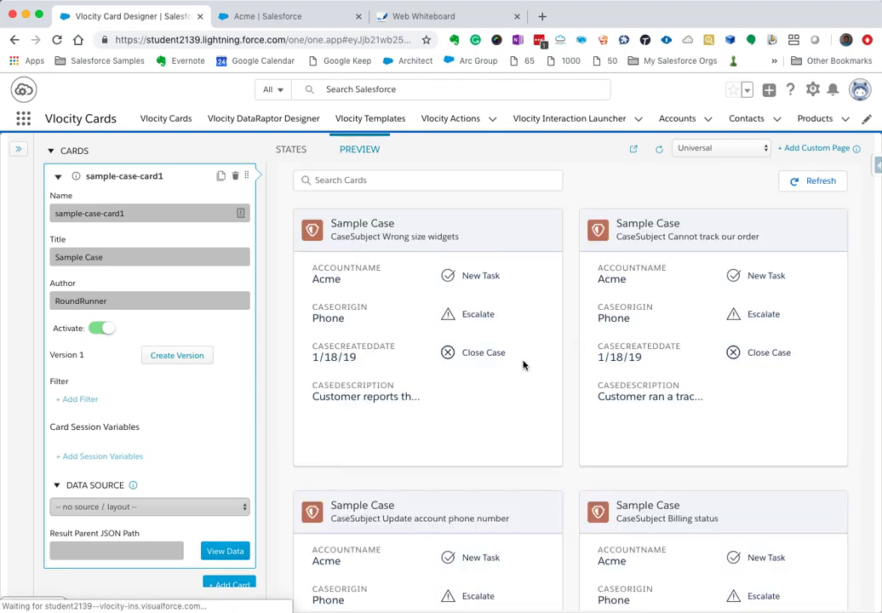
pyautogui.scroll(-3, 523, 365)
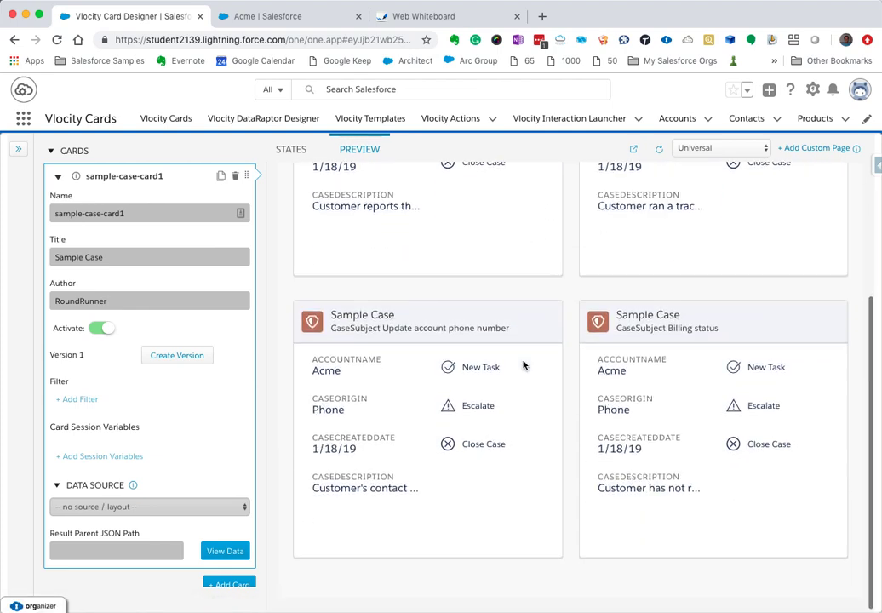
pyautogui.scroll(3, 523, 365)
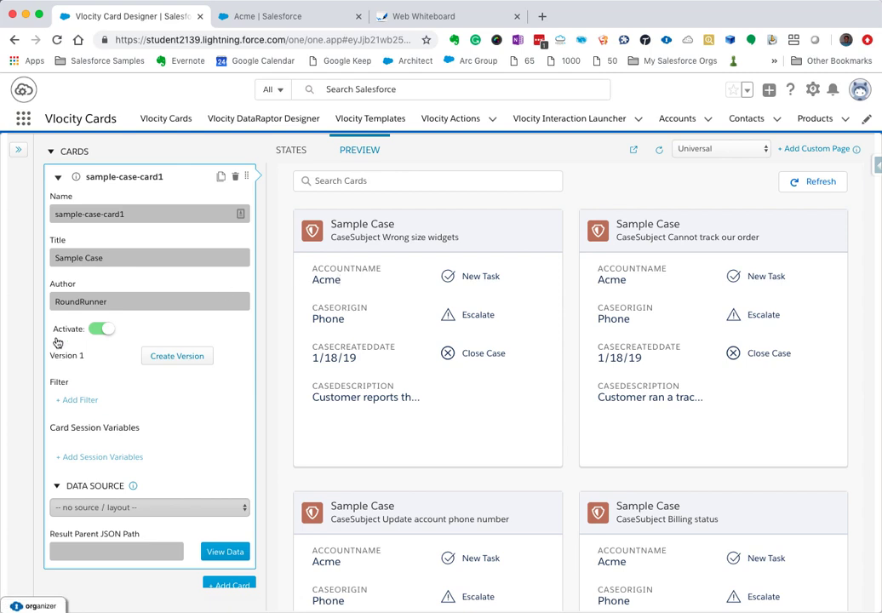
# Deactivate sample-case-card1, clear its title, and reactivate it to review the previewed case cards.
pyautogui.click(101, 329)
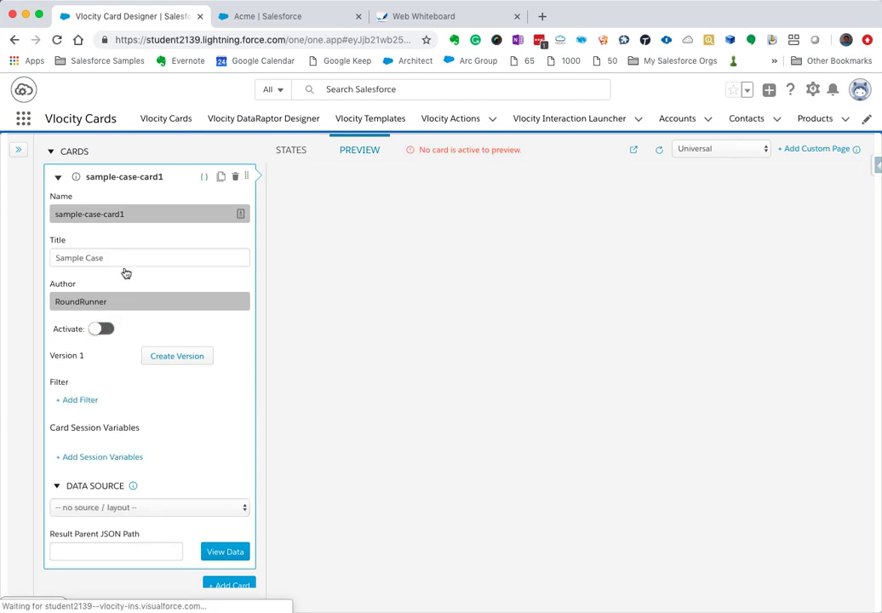
pyautogui.click(149, 258)
pyautogui.moveTo(149, 258); pyautogui.dragTo(3, 260)
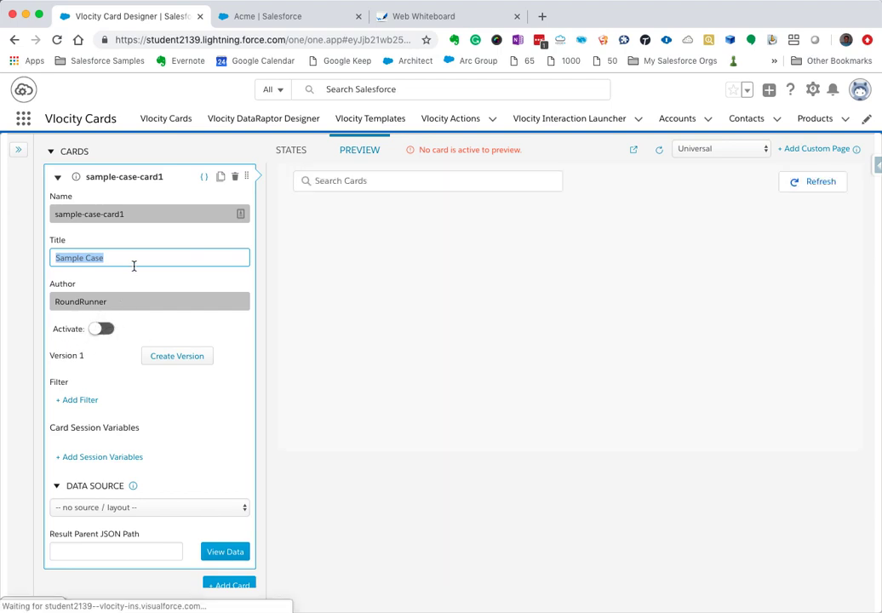
pyautogui.press('BackSpace')
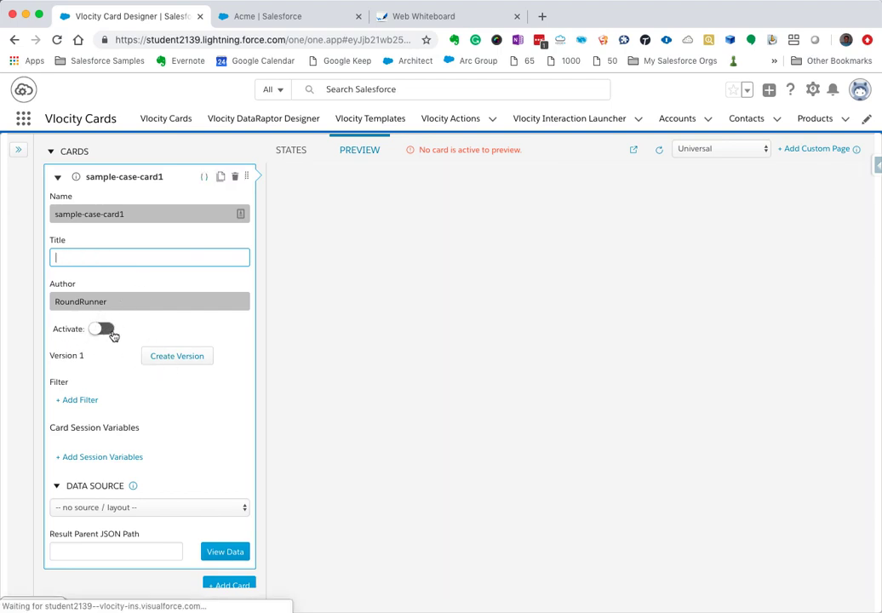
pyautogui.click(111, 334)
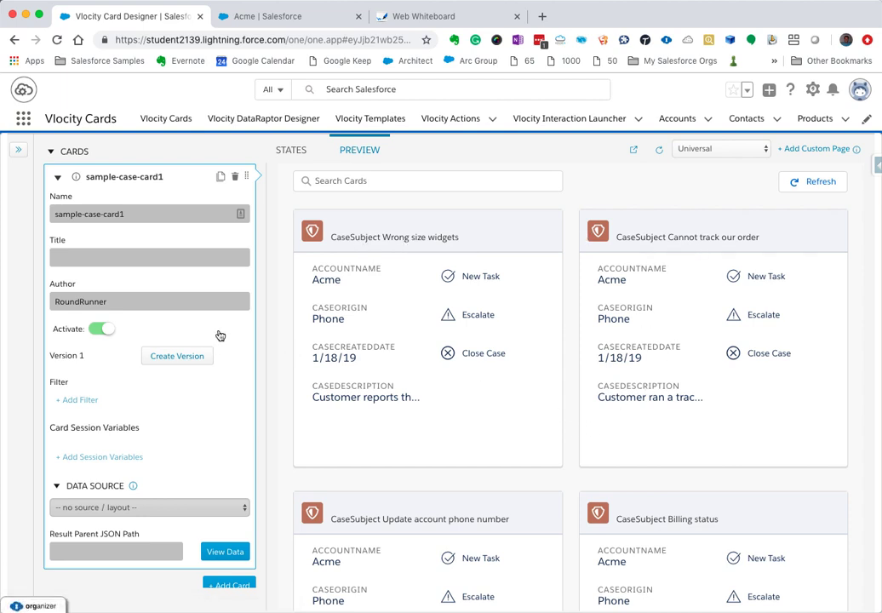
pyautogui.scroll(-2, 454, 340)
pyautogui.scroll(2, 456, 342)
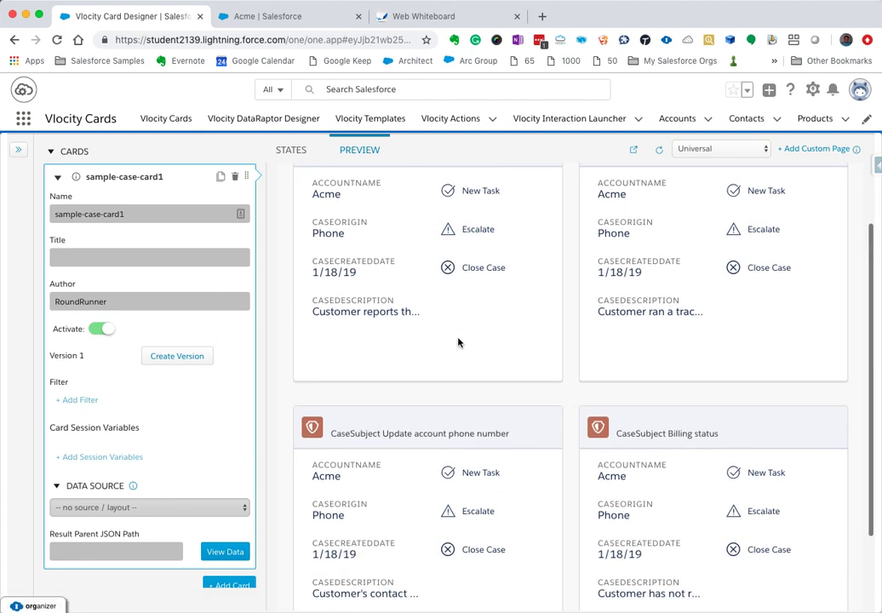
pyautogui.scroll(-5, 458, 343)
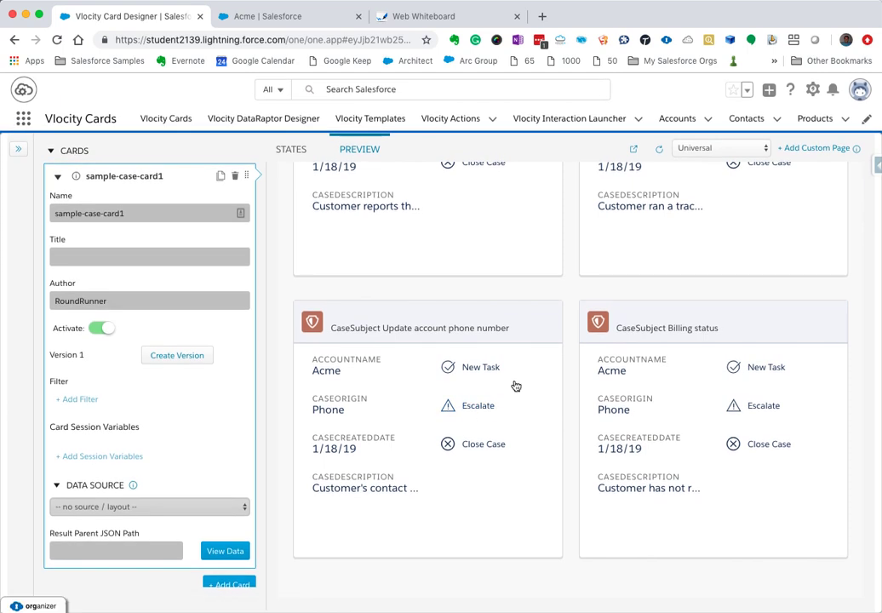
# Move the CaseDescription field above CaseCreatedDate in sample-case-card1's Active state after deactivating the card, and reactivate it for preview.
pyautogui.click(97, 329)
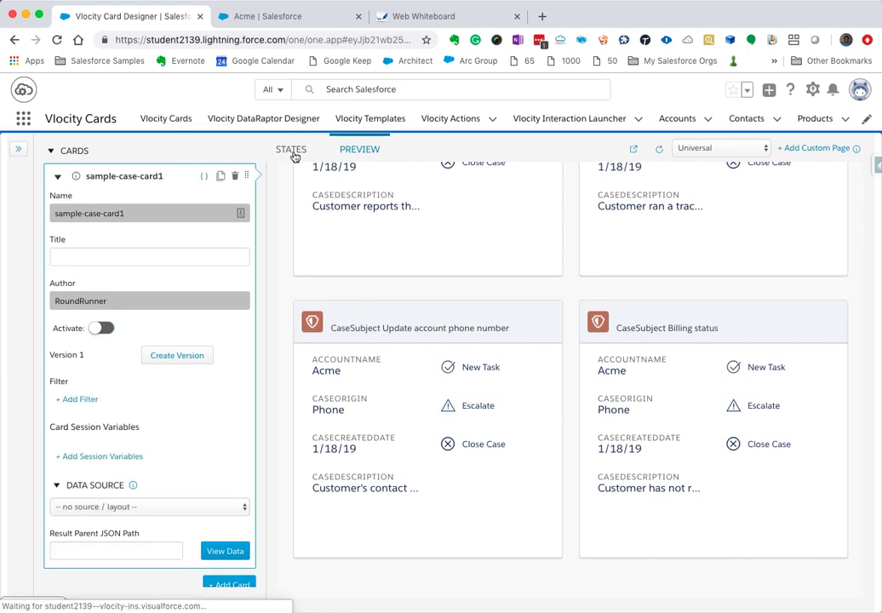
pyautogui.click(295, 156)
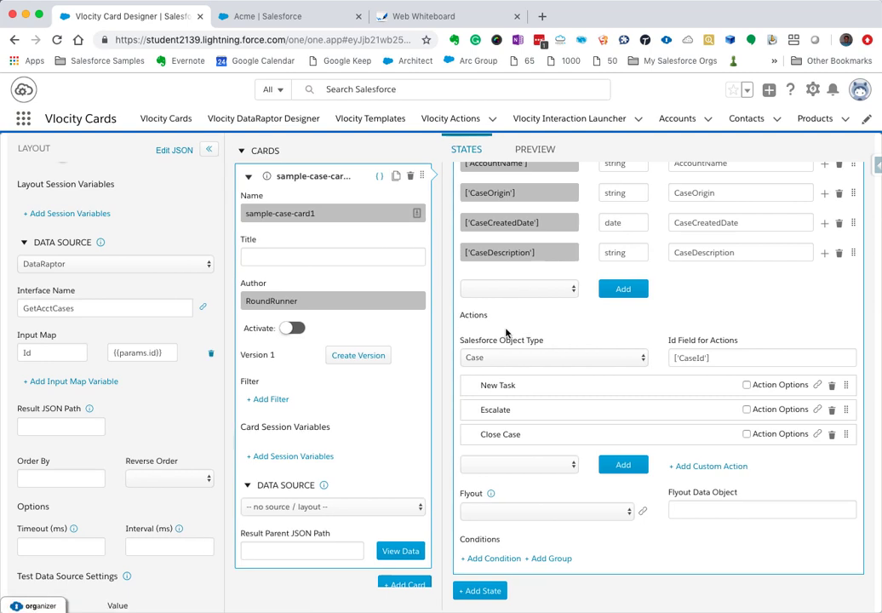
pyautogui.scroll(2, 638, 362)
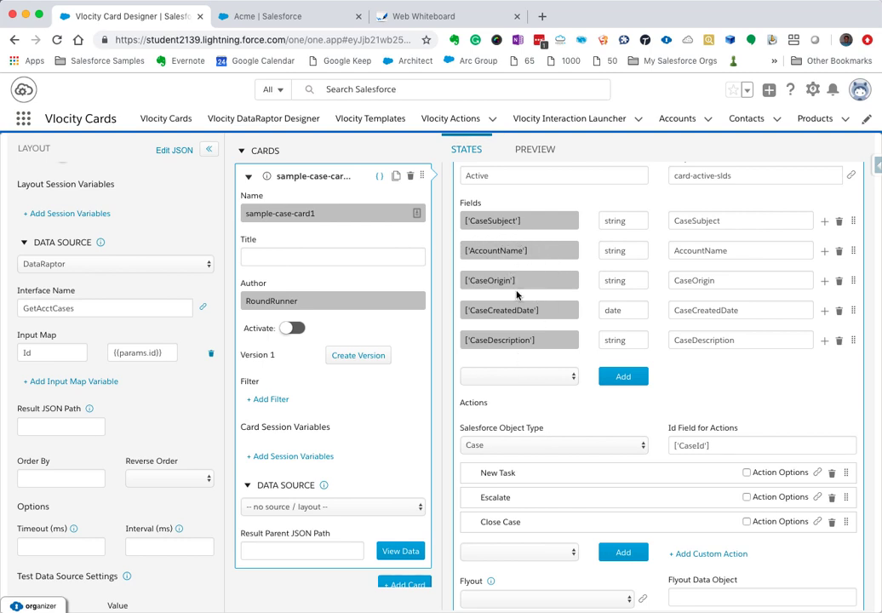
pyautogui.moveTo(852, 339)
pyautogui.mouseDown()
pyautogui.moveTo(852, 315)
pyautogui.moveTo(847, 339)
pyautogui.mouseUp()
pyautogui.scroll(-2, 742, 402)
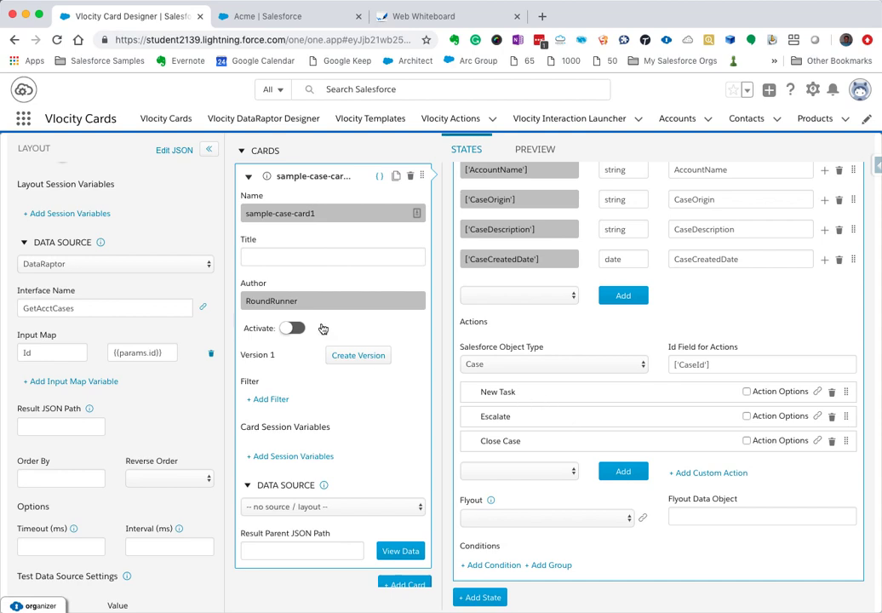
pyautogui.click(296, 328)
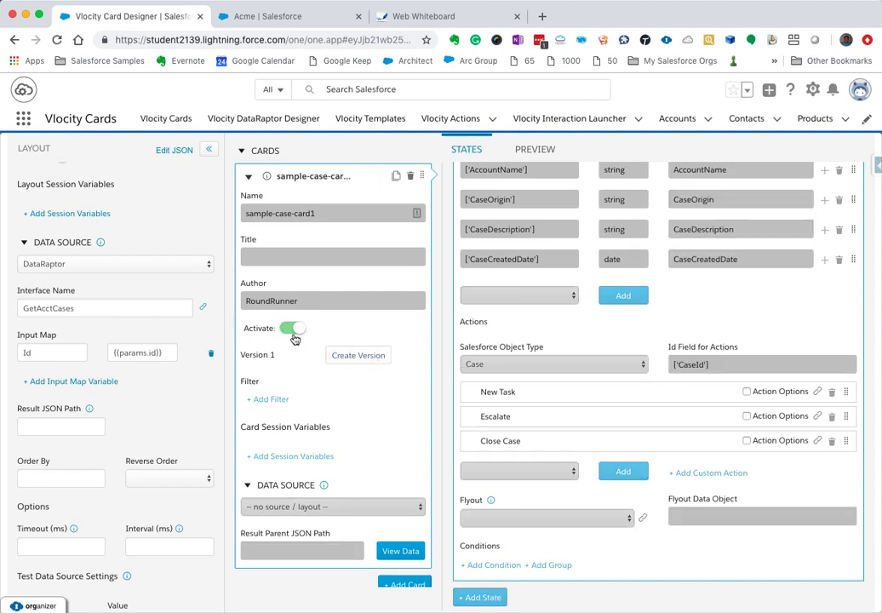
pyautogui.click(536, 150)
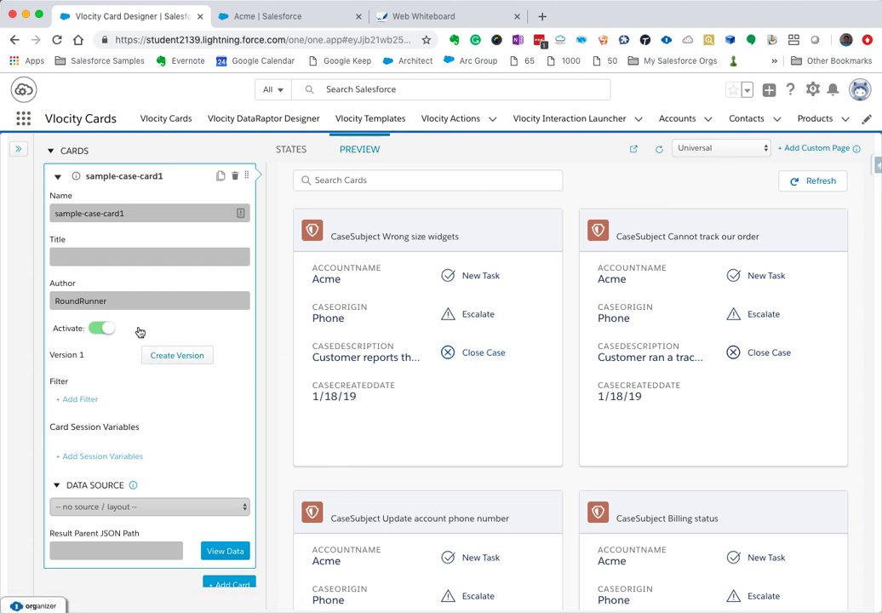
# Deactivate and collapse sample-case-card1, and bring back the layout settings.
pyautogui.click(100, 331)
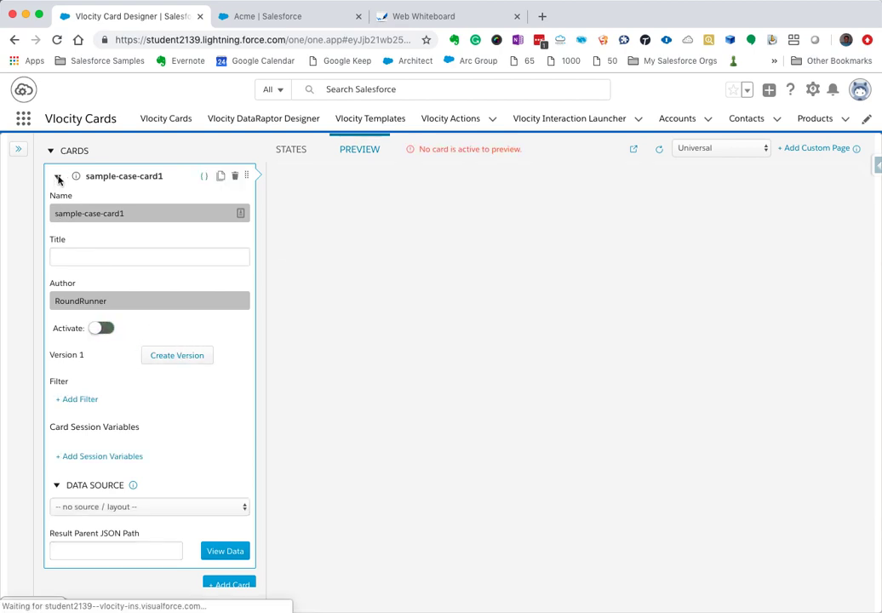
pyautogui.click(58, 177)
pyautogui.click(17, 148)
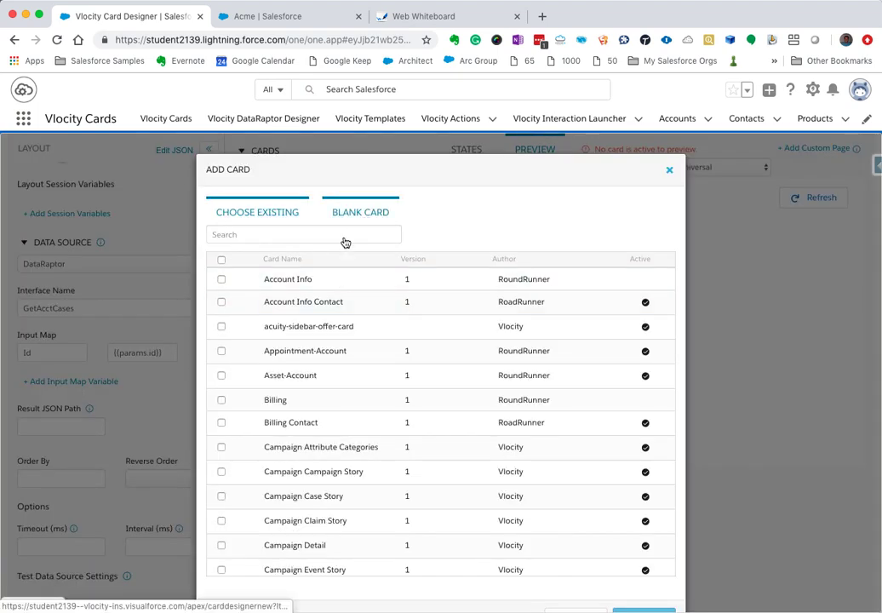
# Add a blank card named Account Info 1 with the title Account Info and the author RoundRunner.
pyautogui.click(348, 255)
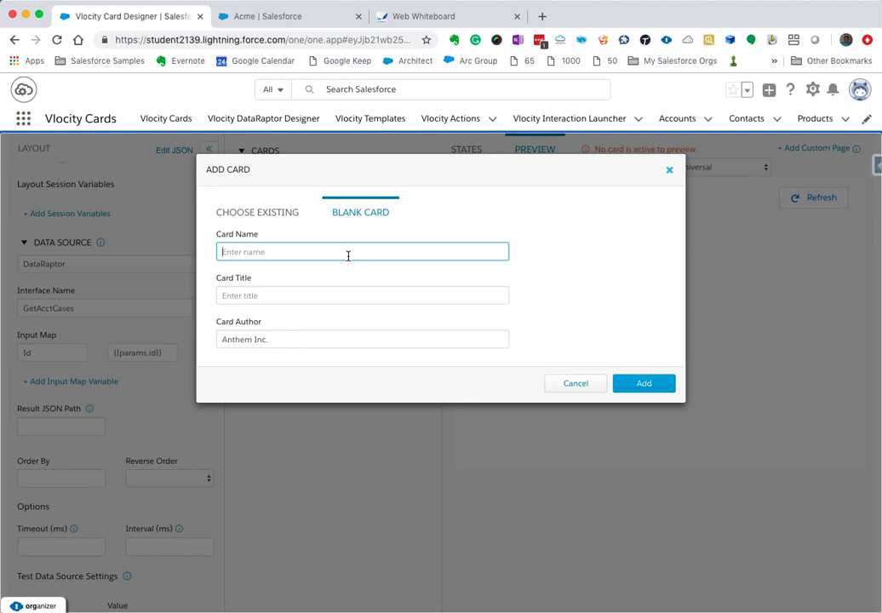
pyautogui.write('Accoun')
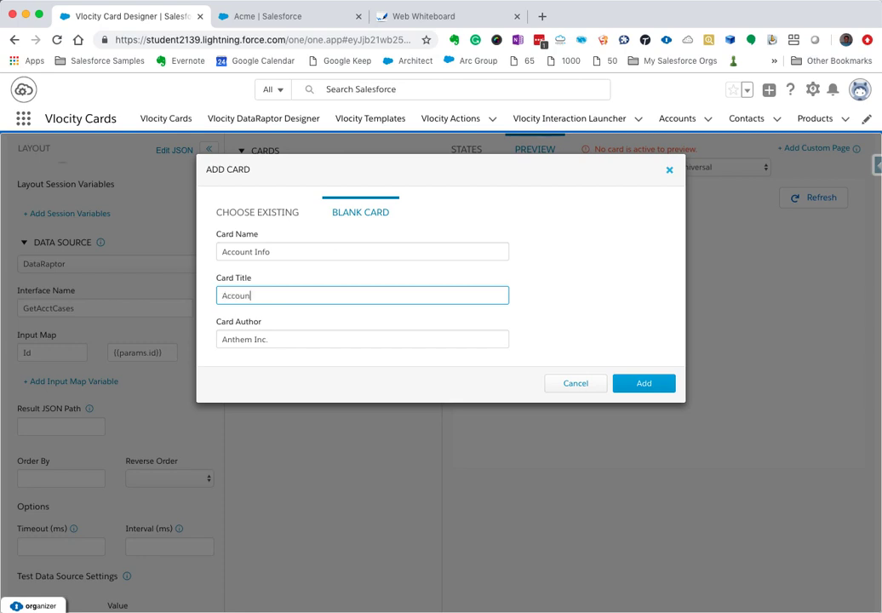
pyautogui.write('Account Info')
pyautogui.press('Tab')
pyautogui.write('R')
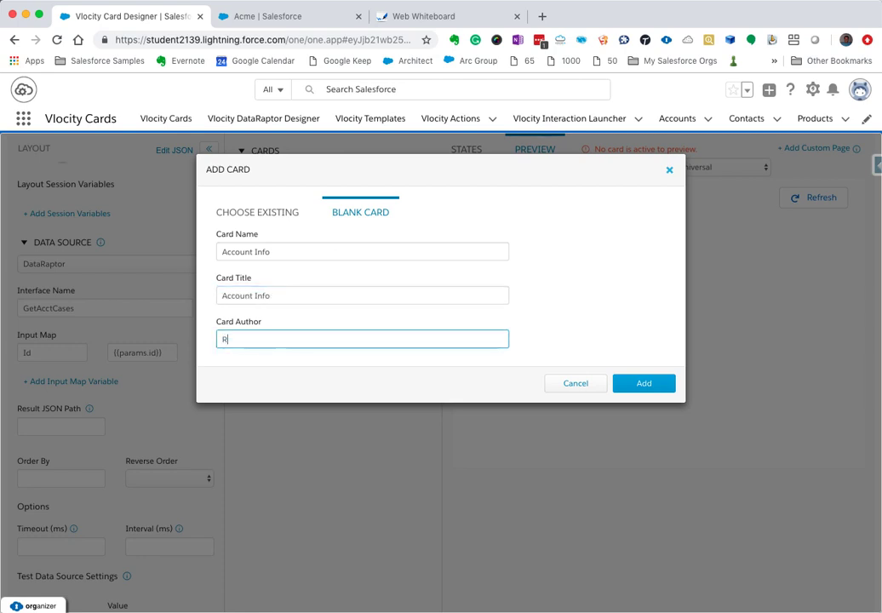
pyautogui.write('oundRunner')
pyautogui.click(637, 383)
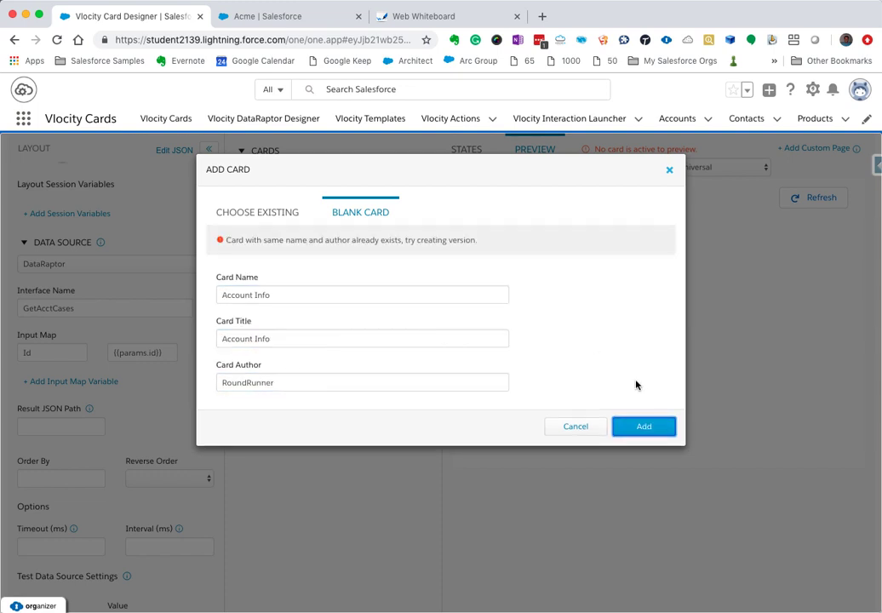
pyautogui.click(285, 296)
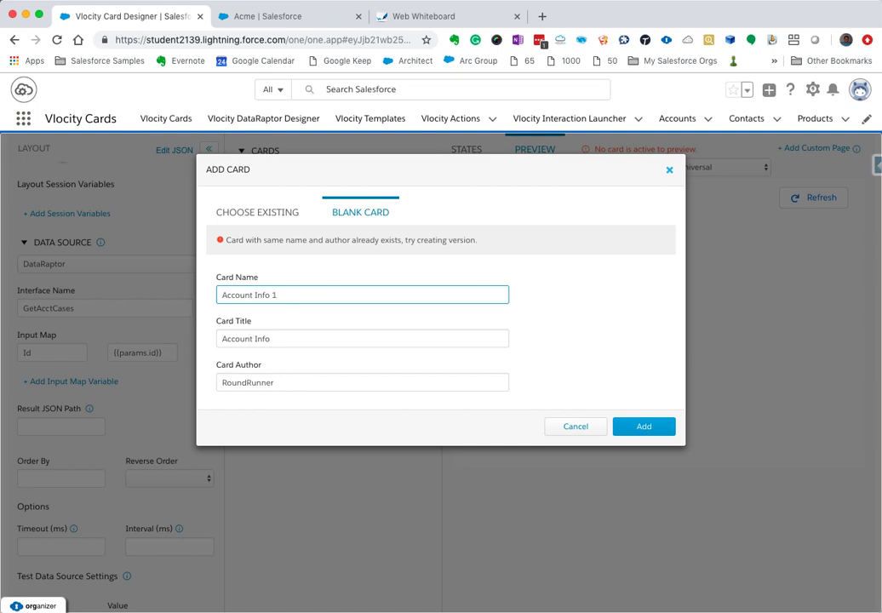
pyautogui.write('1')
pyautogui.click(651, 427)
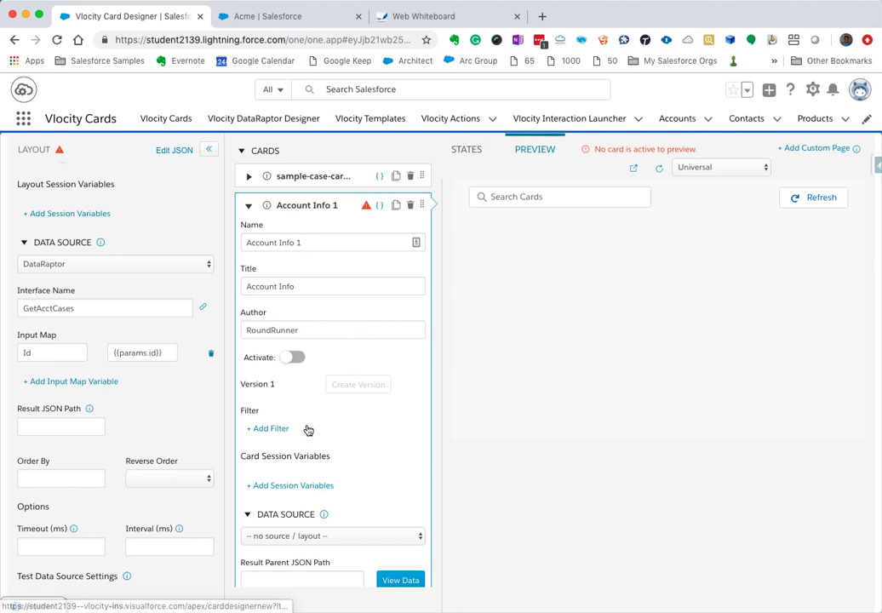
# Add a filter to the Account Info 1 card so that ['CaseType'] equals Account Info.
pyautogui.click(256, 430)
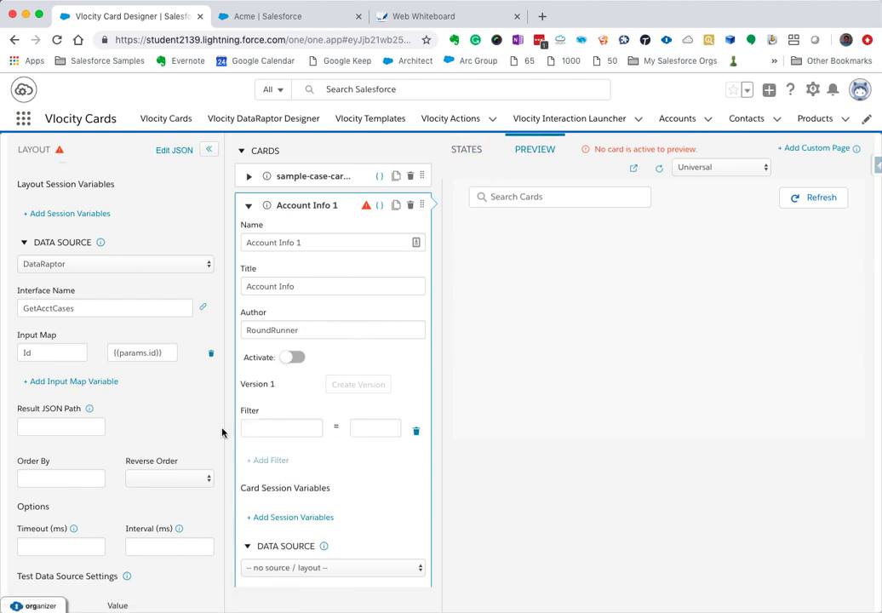
pyautogui.click(272, 429)
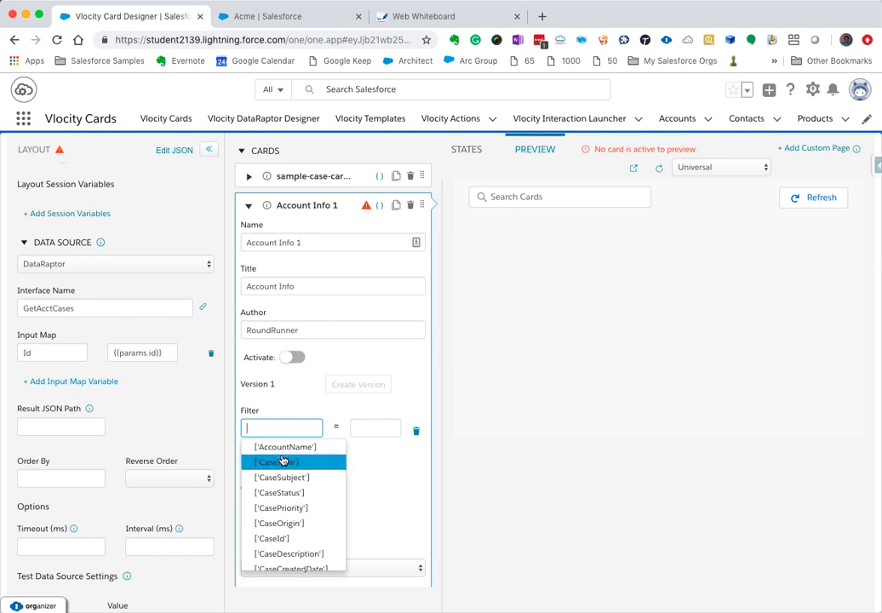
pyautogui.click(285, 465)
pyautogui.click(370, 430)
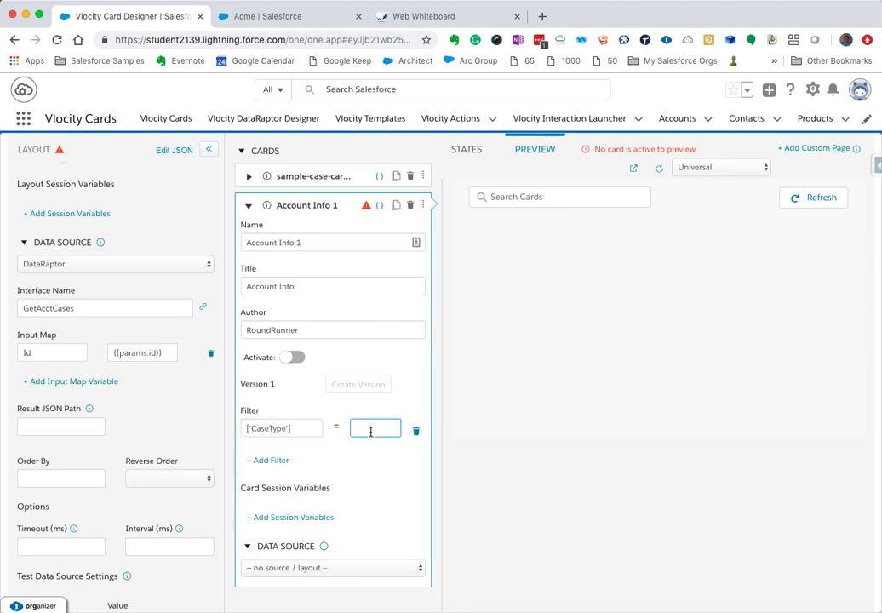
pyautogui.write('Account Info')
pyautogui.click(404, 503)
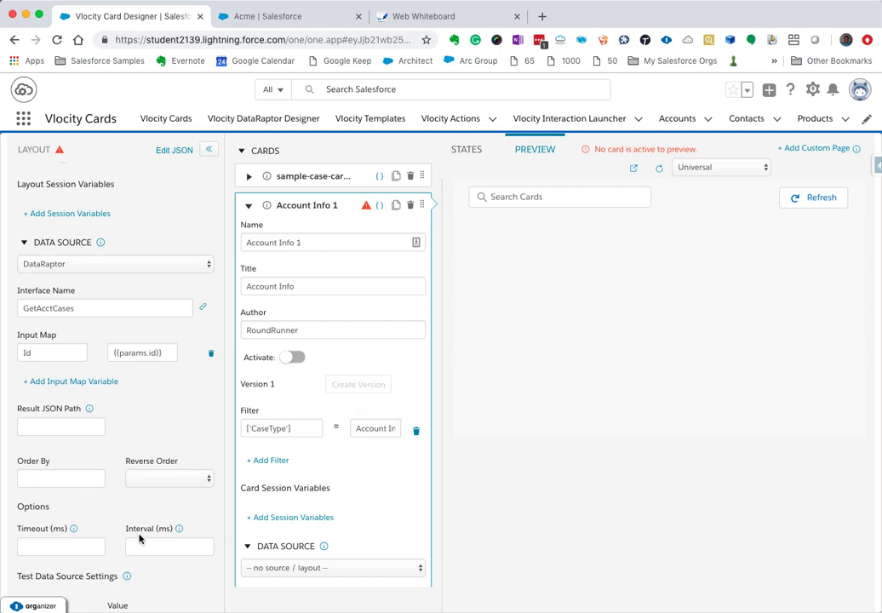
# Retrieve the layout's GetAcctCases test data and examine the CaseType values in the DataRaptor result.
pyautogui.scroll(-3, 121, 538)
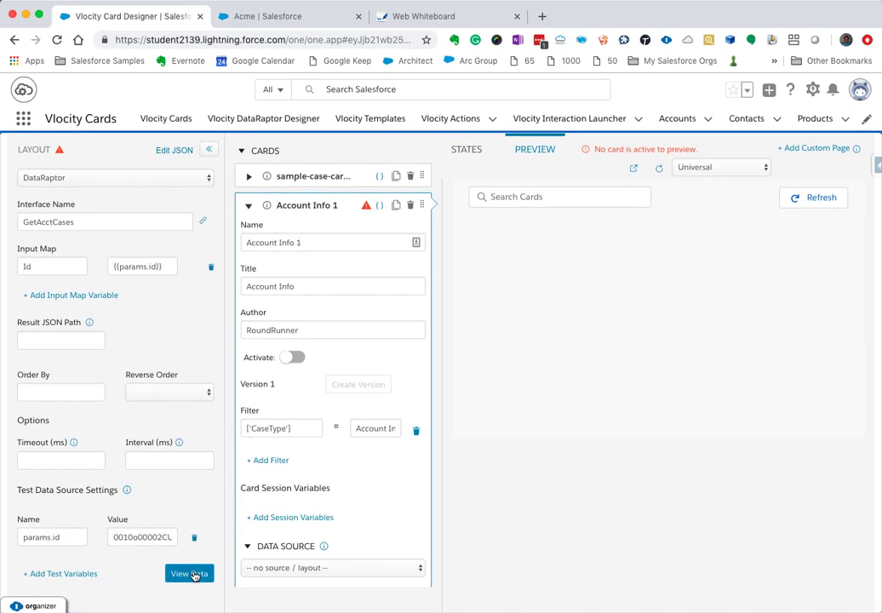
pyautogui.click(189, 574)
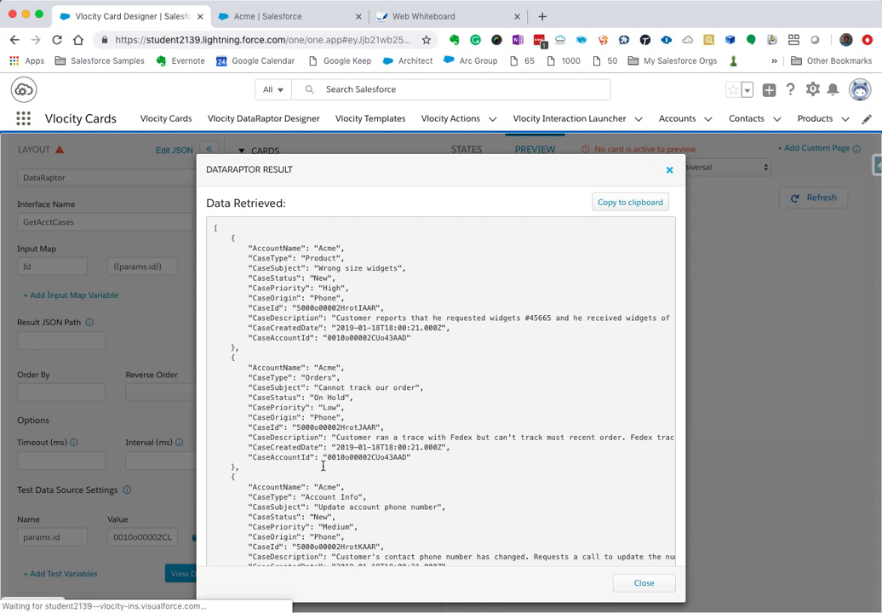
pyautogui.doubleClick(356, 495)
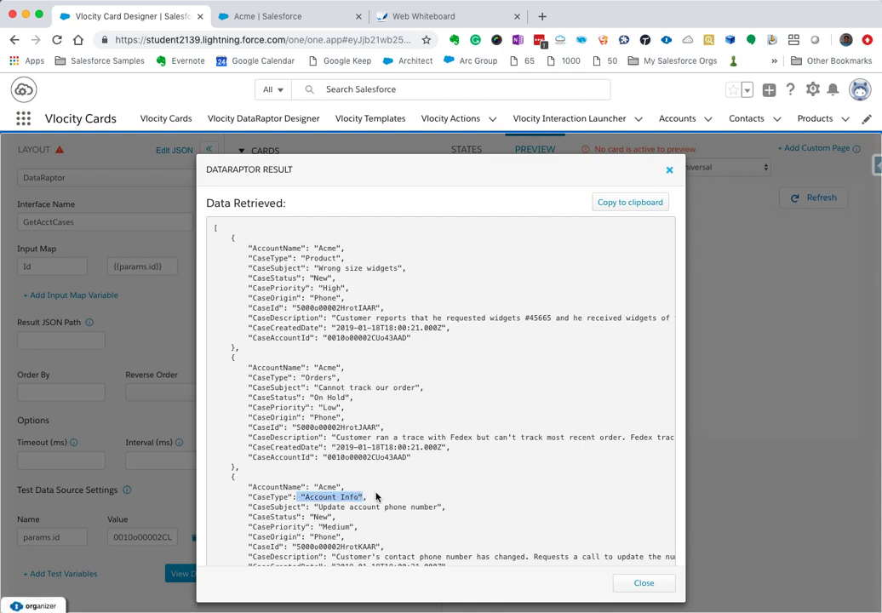
pyautogui.click(643, 582)
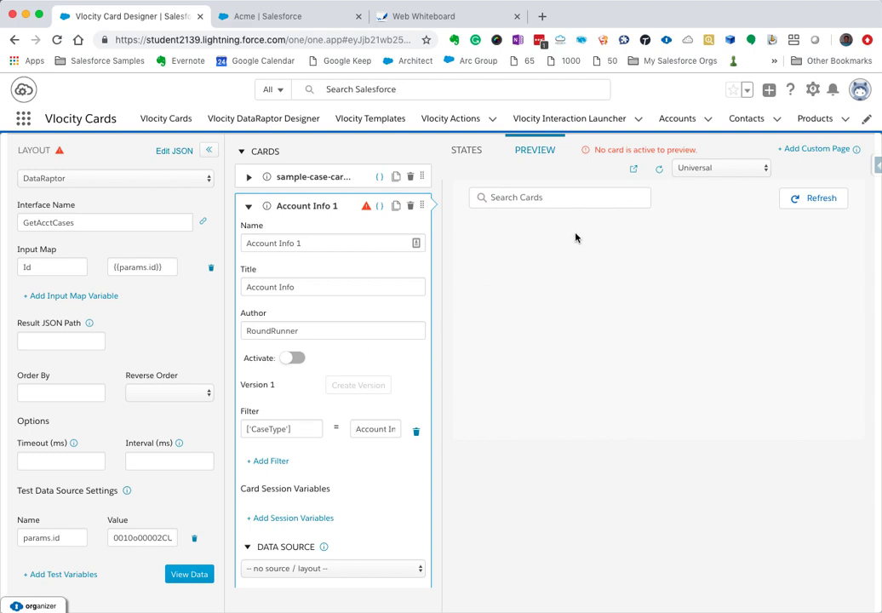
# Add a state named Account Info to the Account Info 1 card, using the card-active-slds template.
pyautogui.click(473, 154)
pyautogui.click(504, 204)
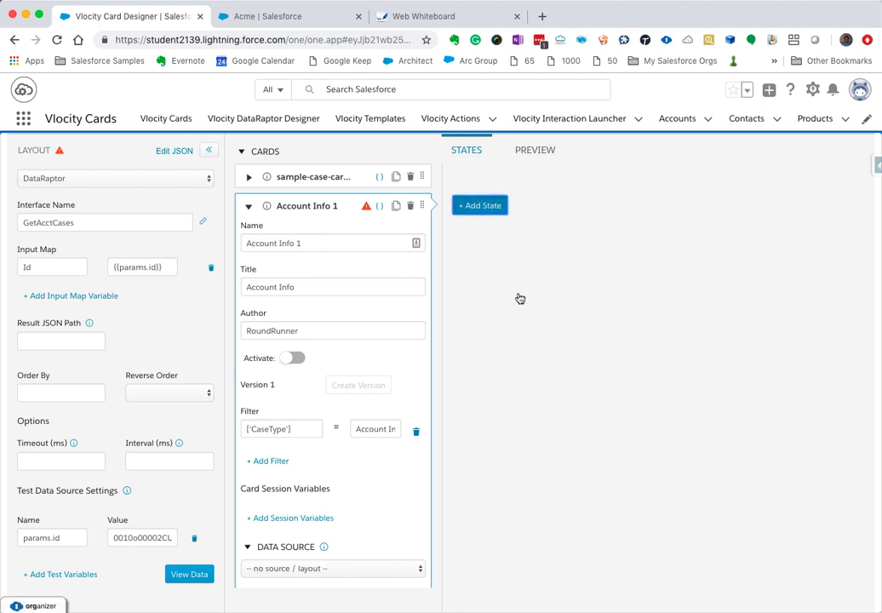
pyautogui.click(523, 225)
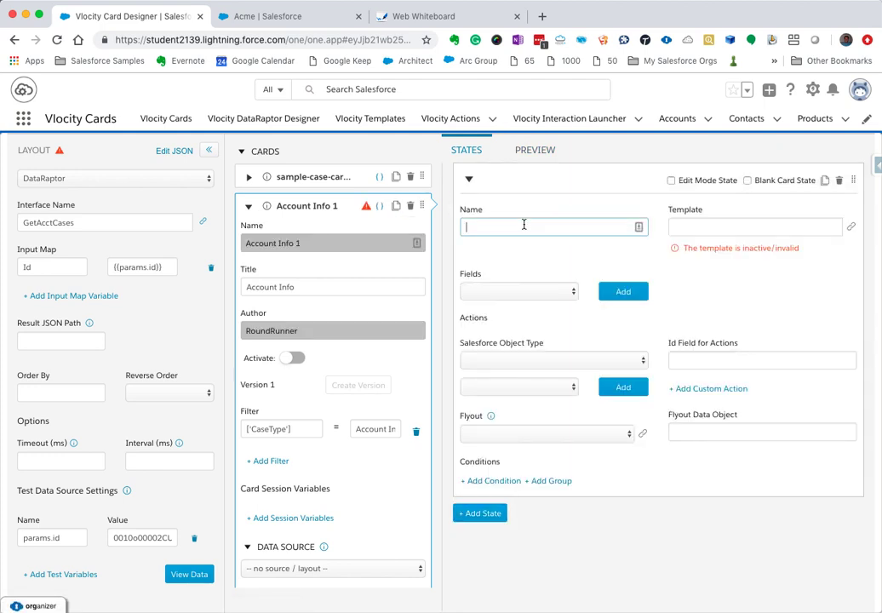
pyautogui.write('Account Info')
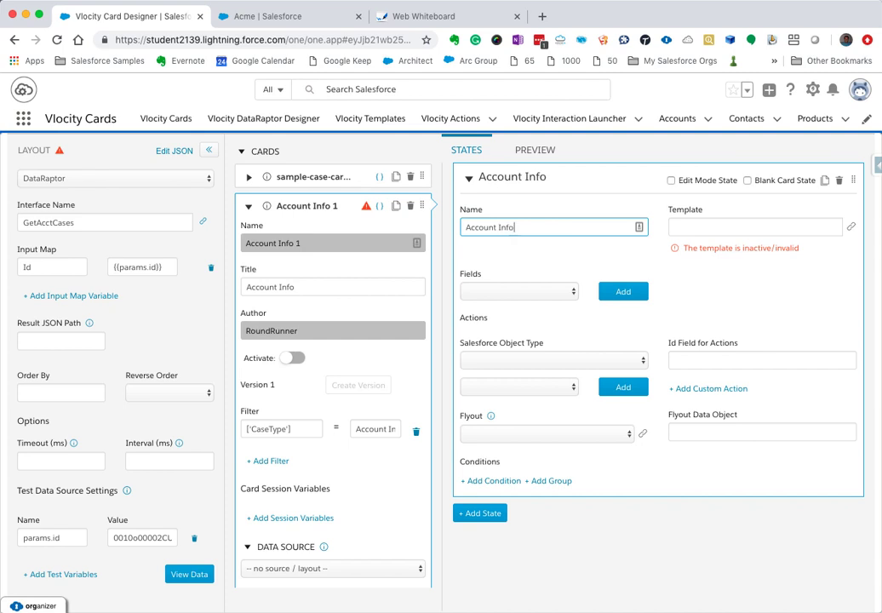
pyautogui.press('Tab')
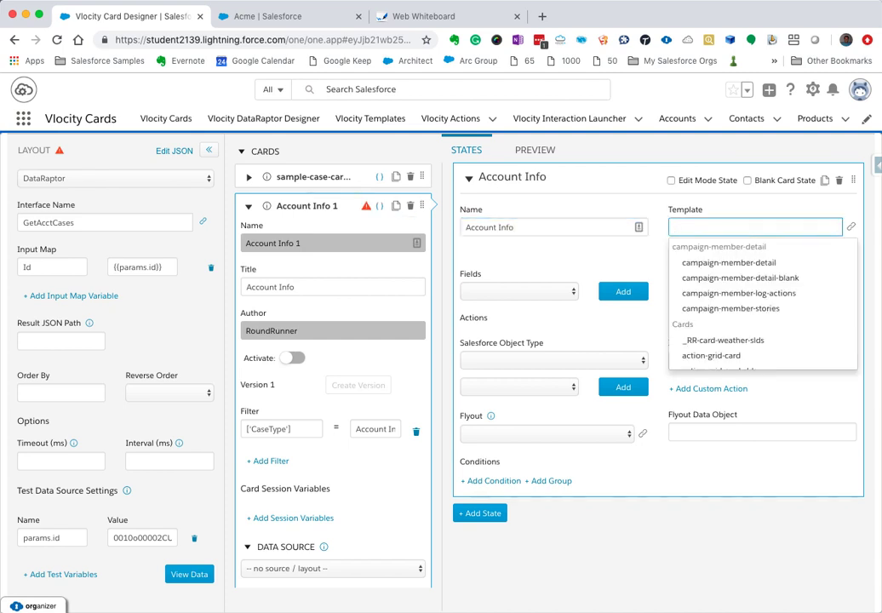
pyautogui.write('card-ac')
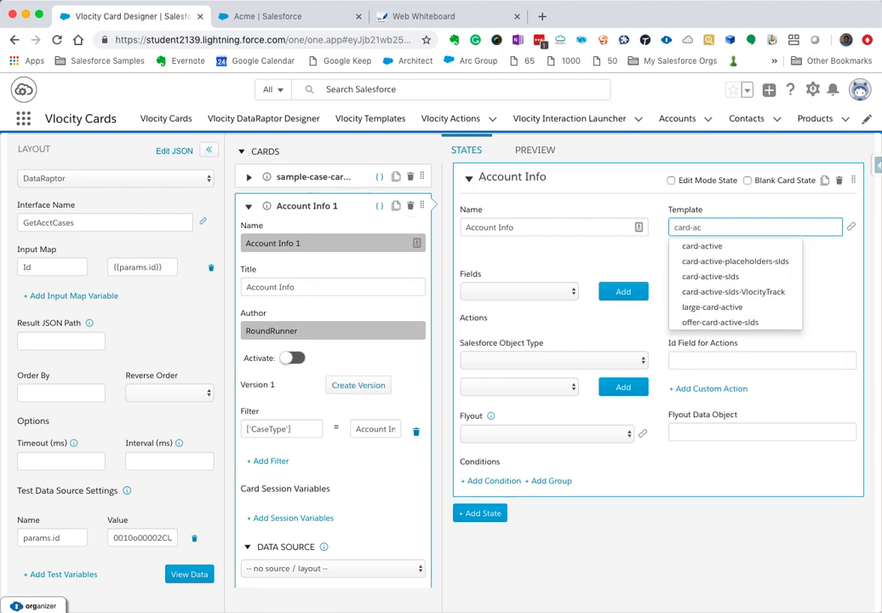
pyautogui.click(713, 277)
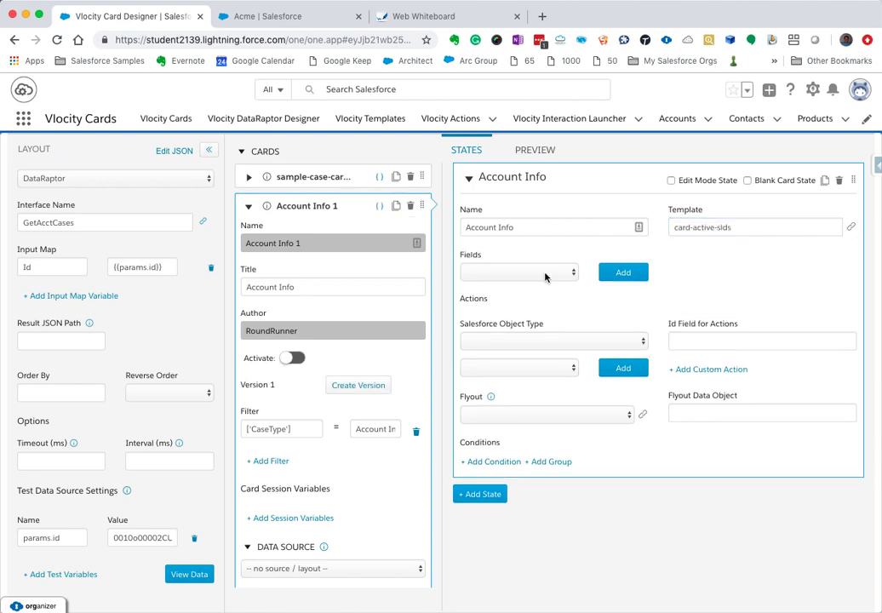
# Add the fields ['AccountName'], ['CaseSubject'], ['CaseOrigin'] and ['CaseType'] to the Account Info state.
pyautogui.click(520, 272)
pyautogui.click(534, 308)
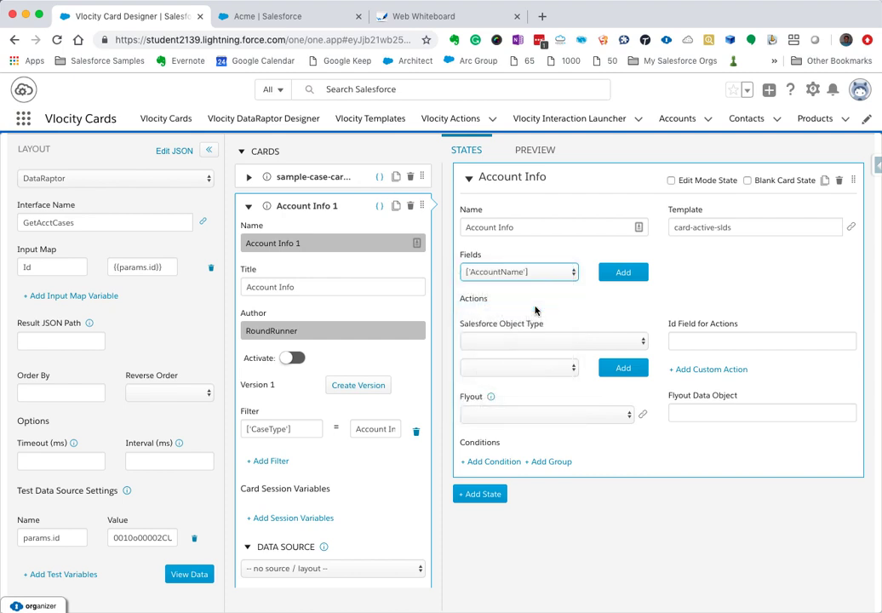
pyautogui.click(624, 275)
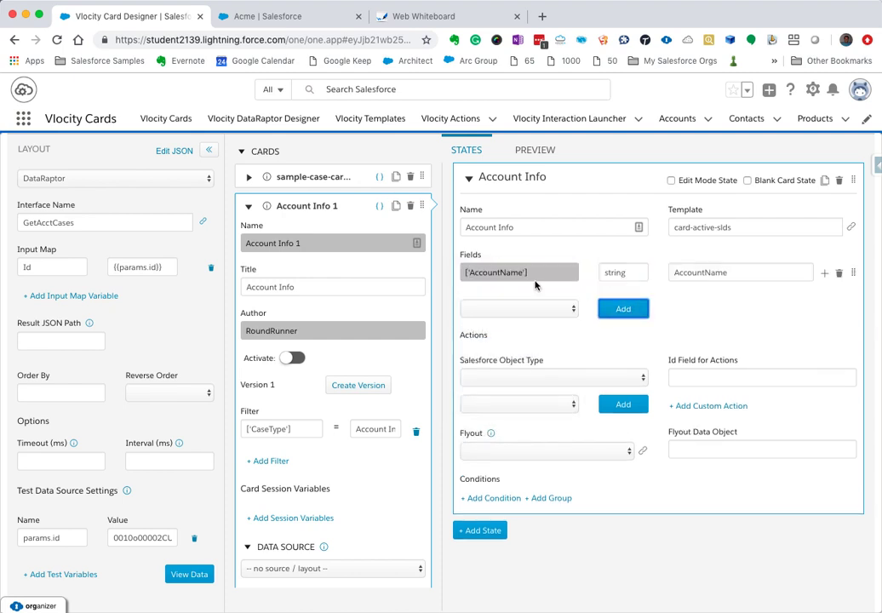
pyautogui.click(531, 307)
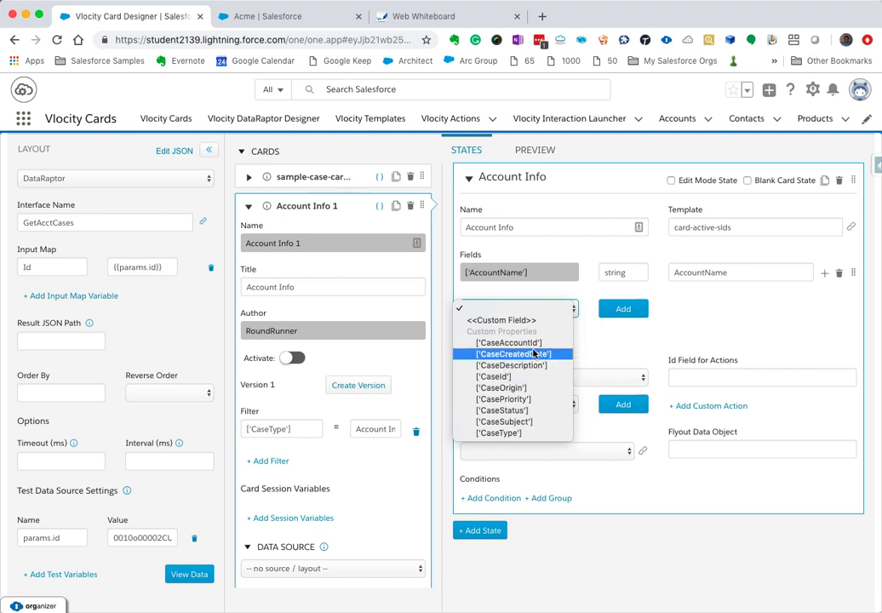
pyautogui.click(635, 300)
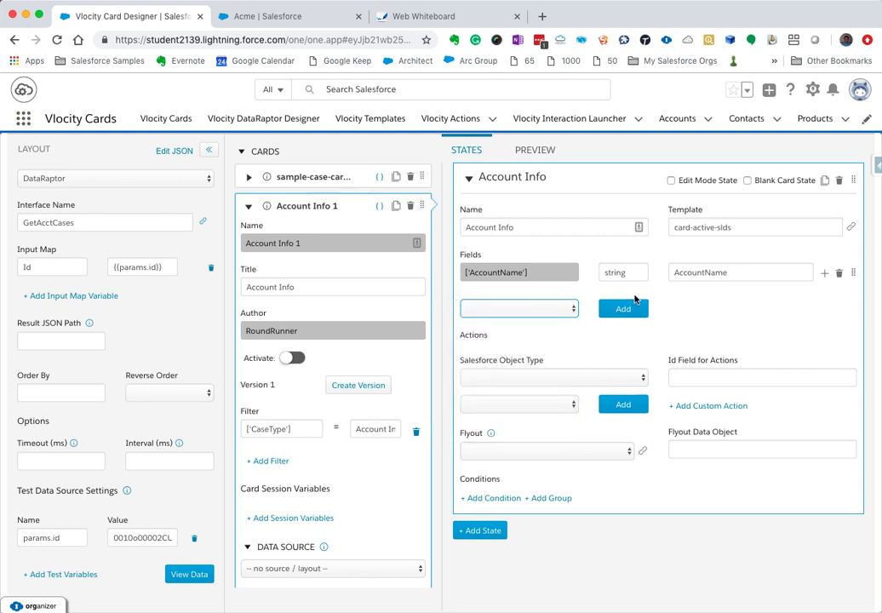
pyautogui.click(623, 309)
pyautogui.click(511, 338)
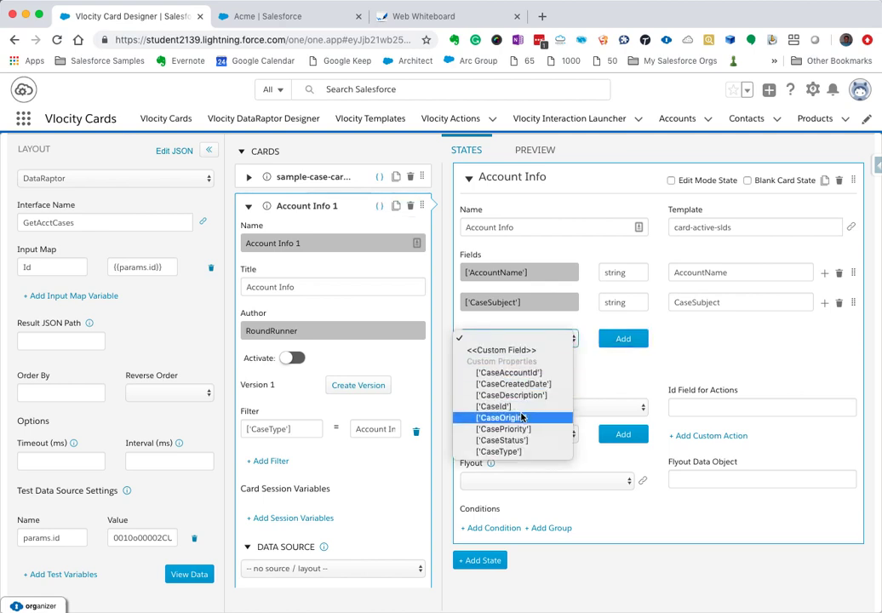
pyautogui.click(522, 417)
pyautogui.click(623, 338)
pyautogui.click(513, 369)
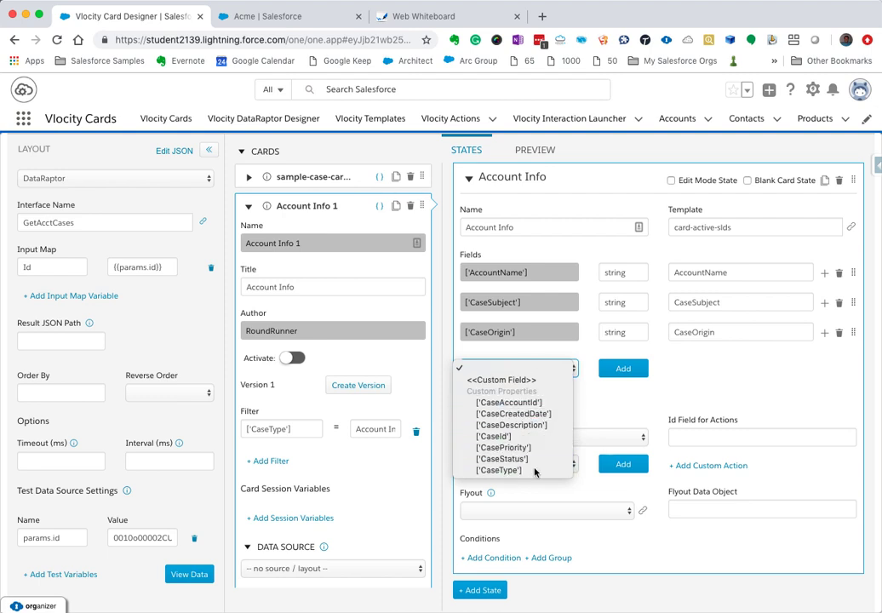
pyautogui.click(535, 473)
pyautogui.click(633, 373)
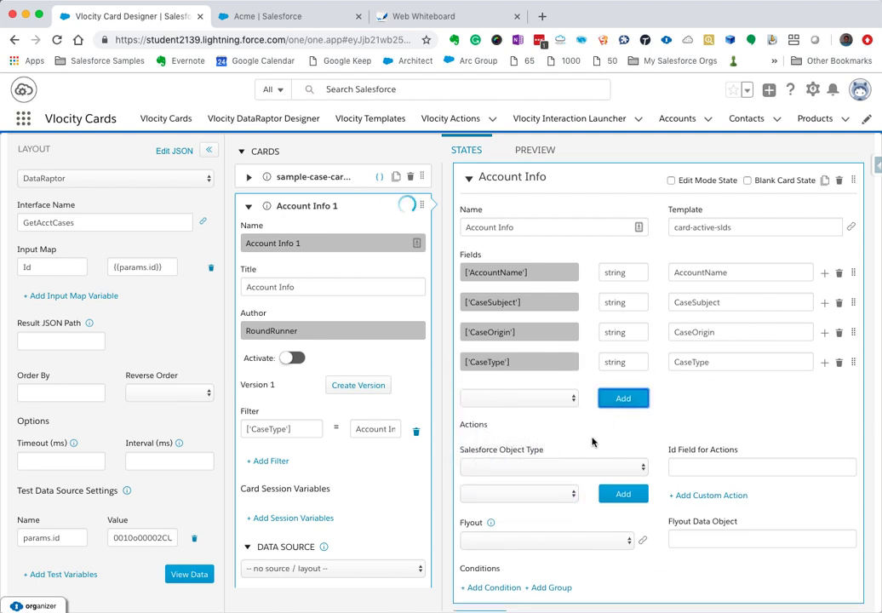
# Set the state's actions to the Case object type with ['CaseId'] as their Id field.
pyautogui.scroll(-1, 570, 451)
pyautogui.click(556, 440)
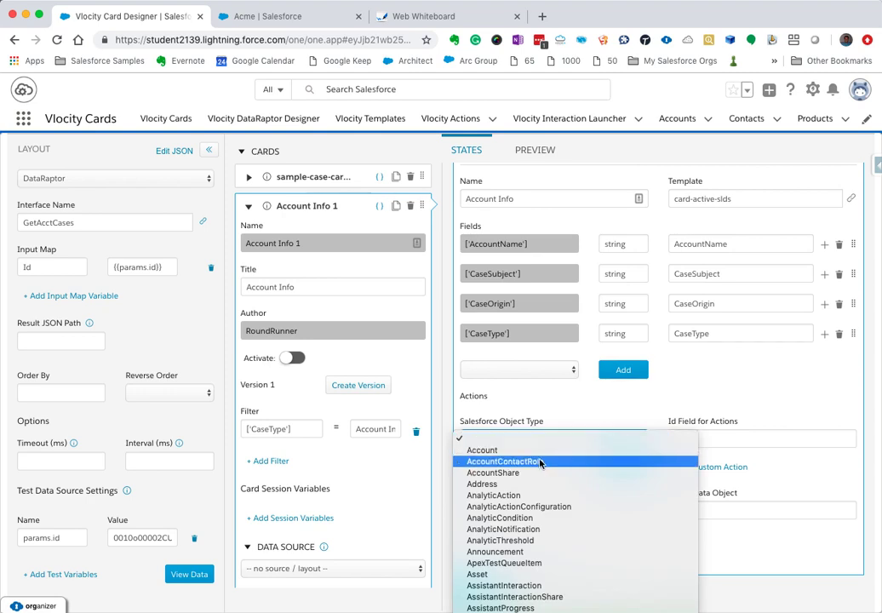
pyautogui.scroll(-2, 502, 458)
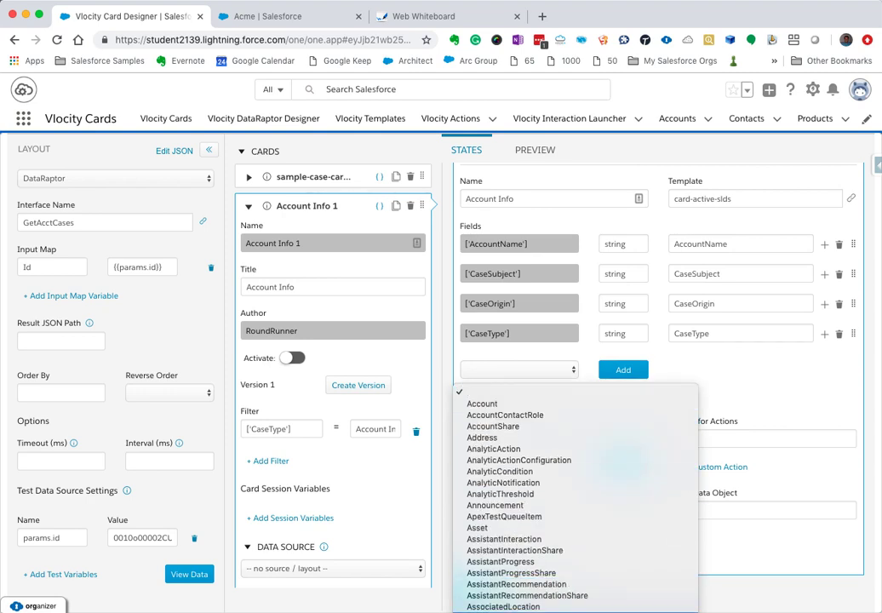
pyautogui.scroll(-2, 575, 459)
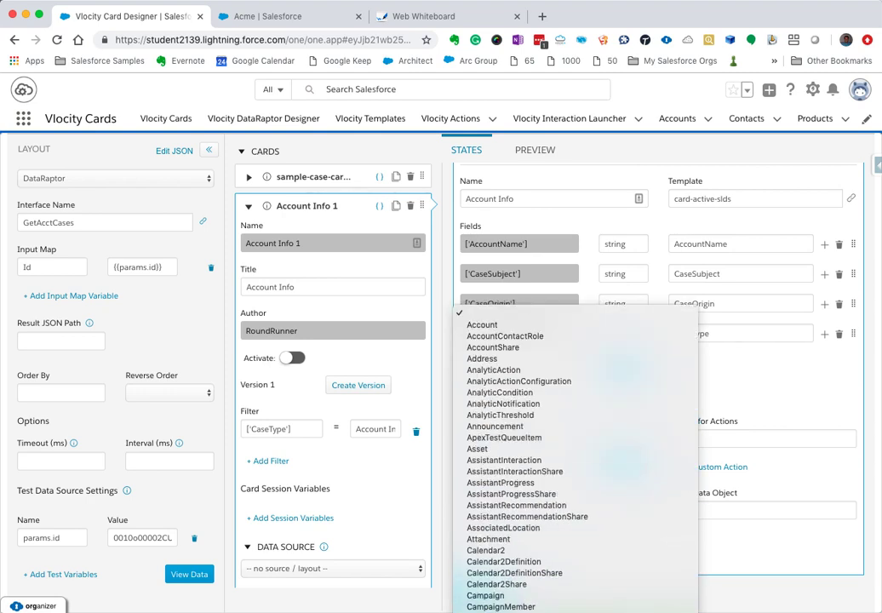
pyautogui.click(565, 606)
pyautogui.click(702, 437)
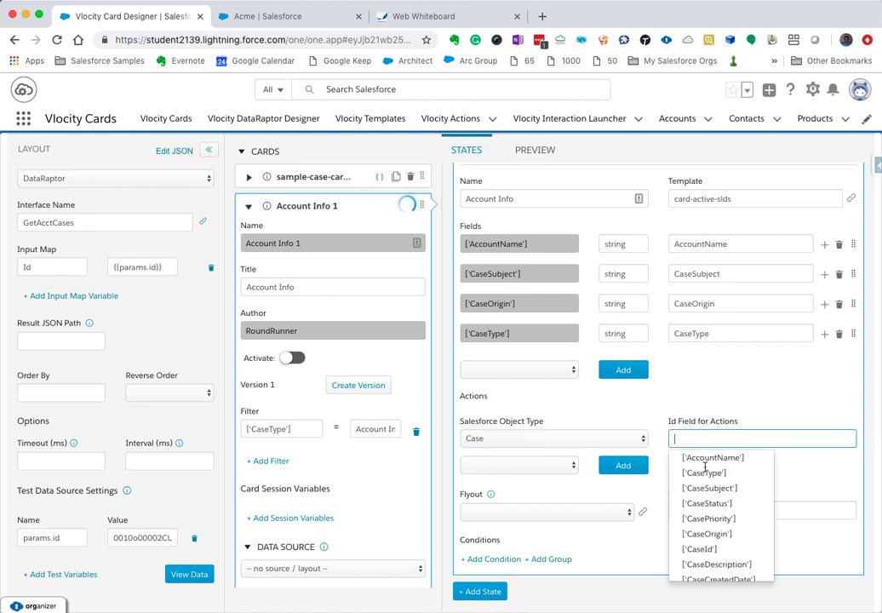
pyautogui.click(699, 549)
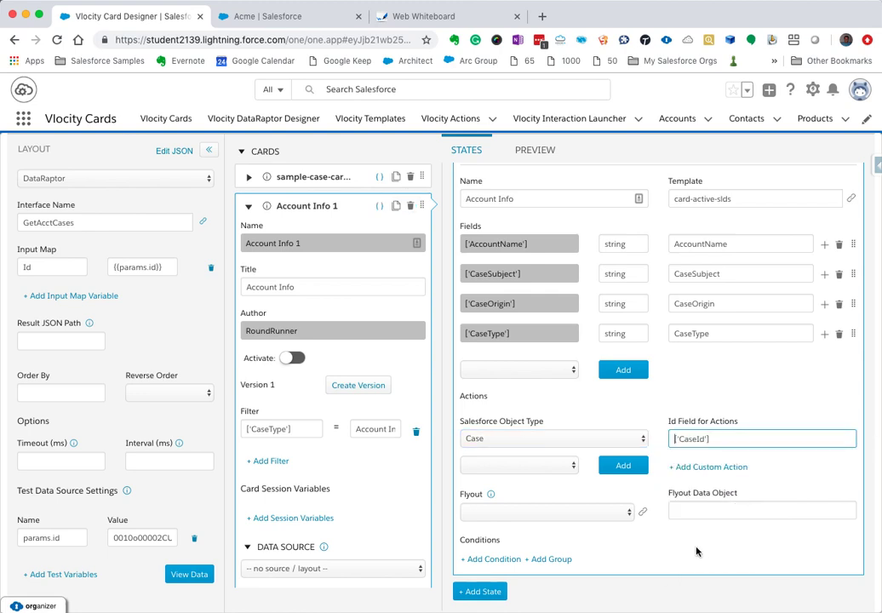
# Add the Pay Bill action to the Account Info state and preview the activated Account Info 1 card.
pyautogui.click(551, 466)
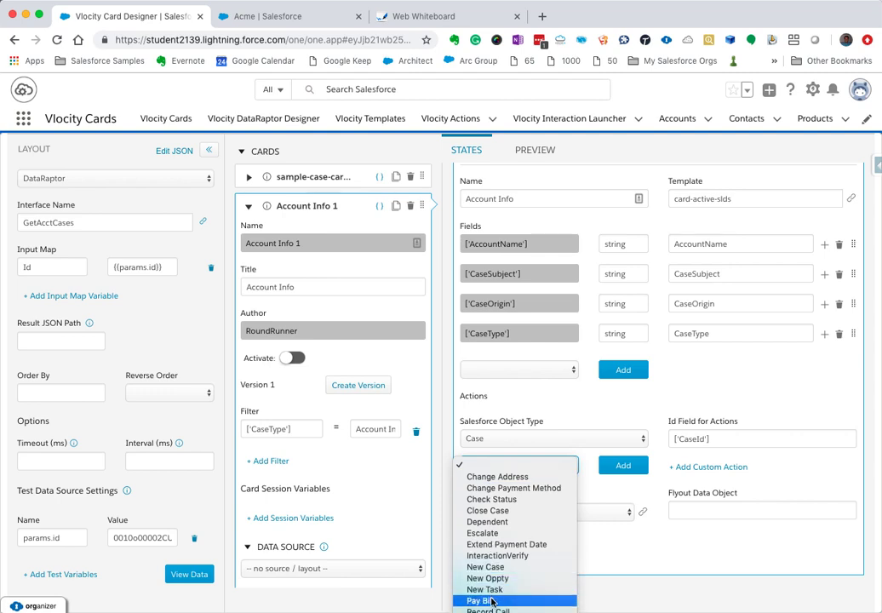
pyautogui.click(485, 600)
pyautogui.click(634, 470)
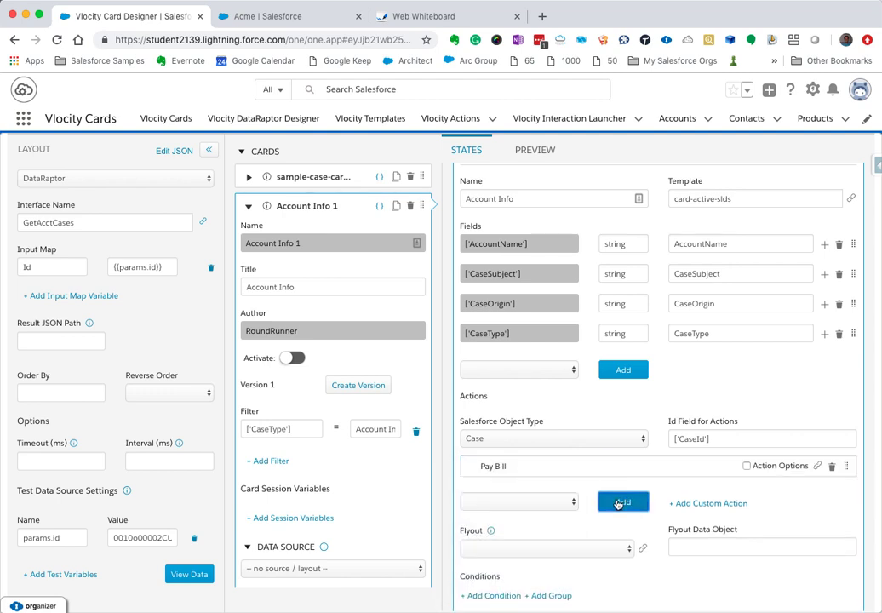
pyautogui.scroll(-1, 587, 526)
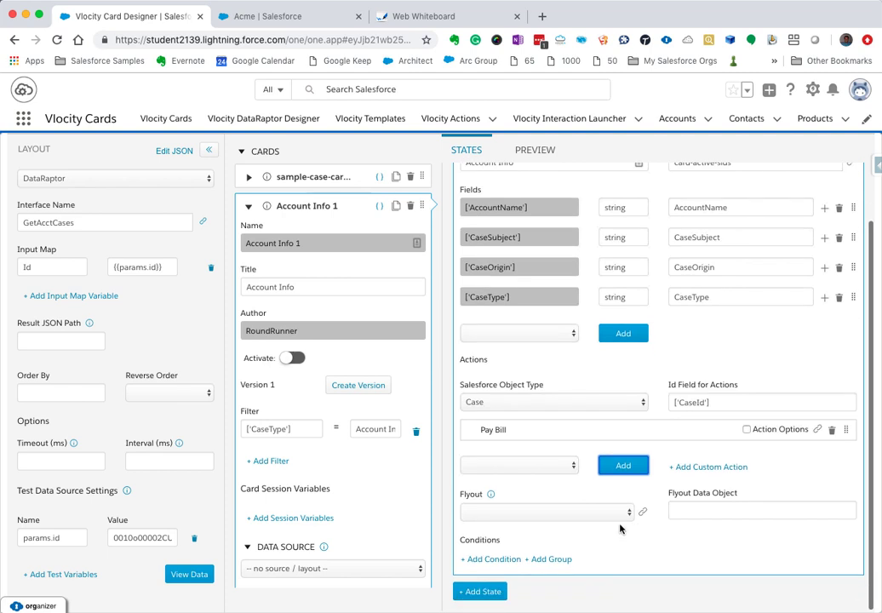
pyautogui.click(290, 356)
pyautogui.click(534, 150)
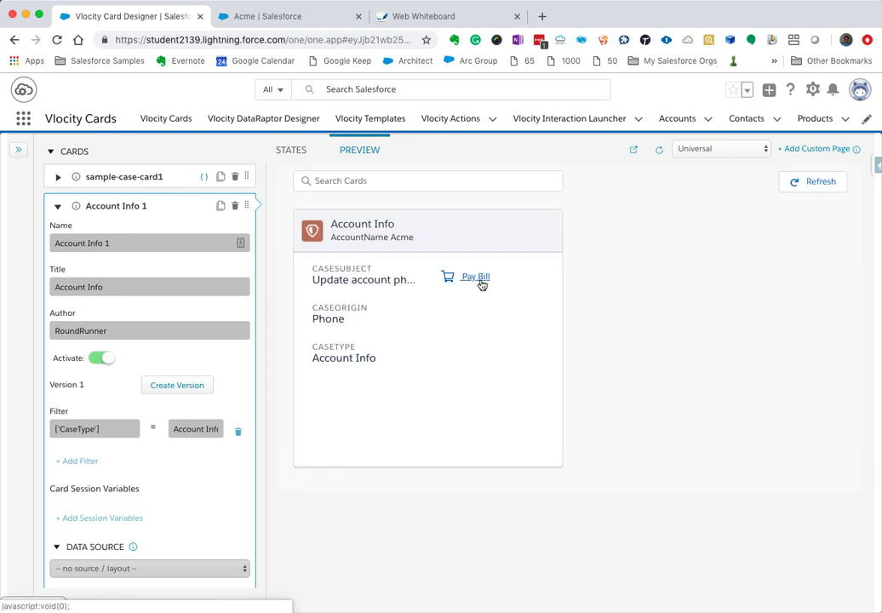
# Reopen the Account Info 1 card for editing and add the Review Bill action to its Account Info state.
pyautogui.click(291, 151)
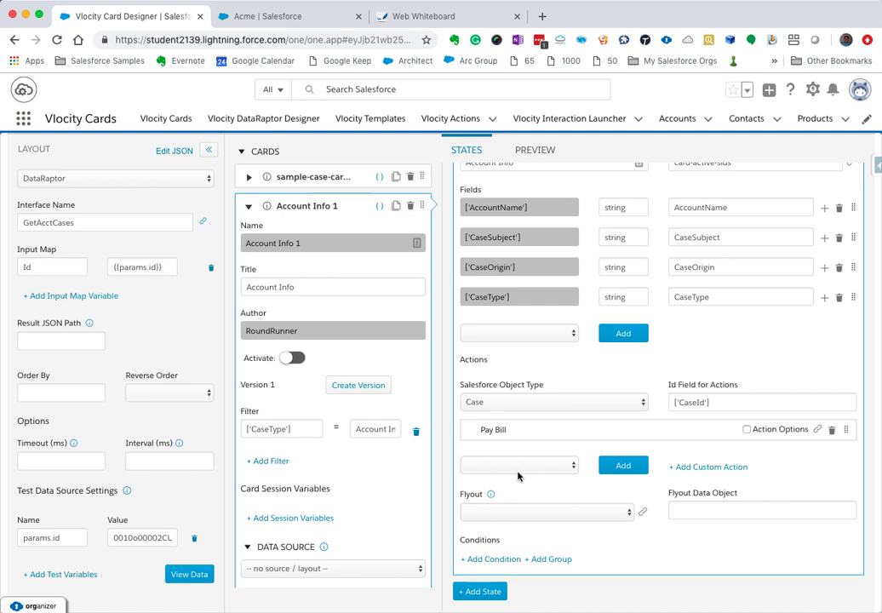
pyautogui.click(518, 465)
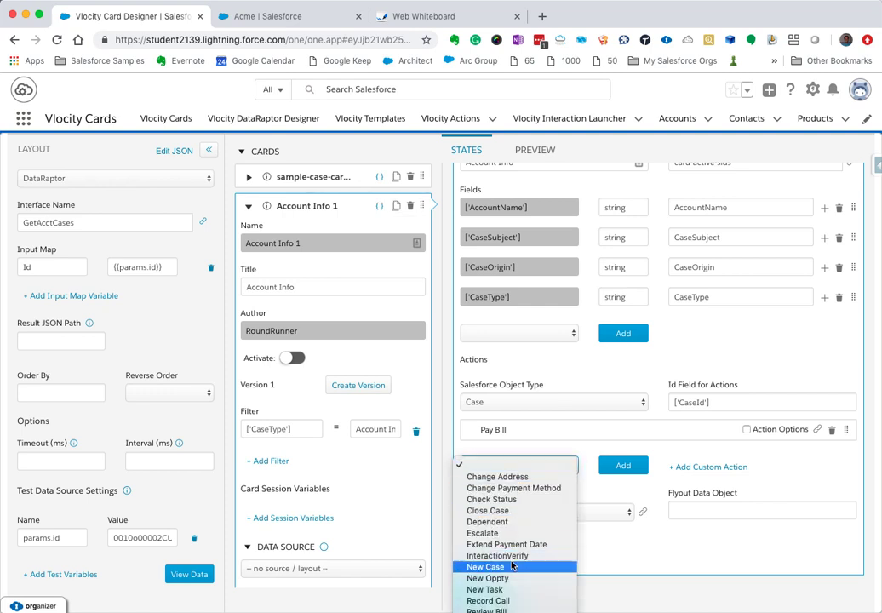
pyautogui.scroll(-2, 512, 563)
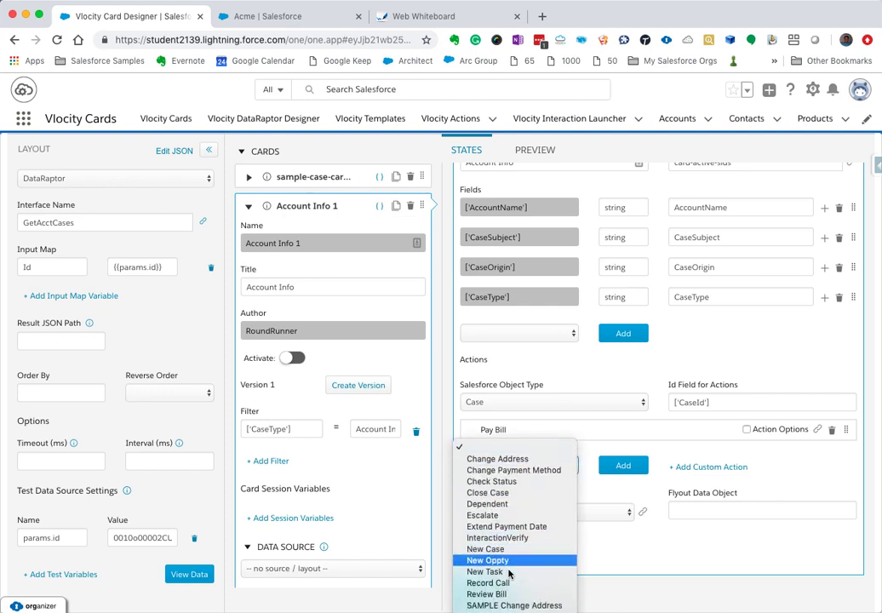
pyautogui.click(502, 593)
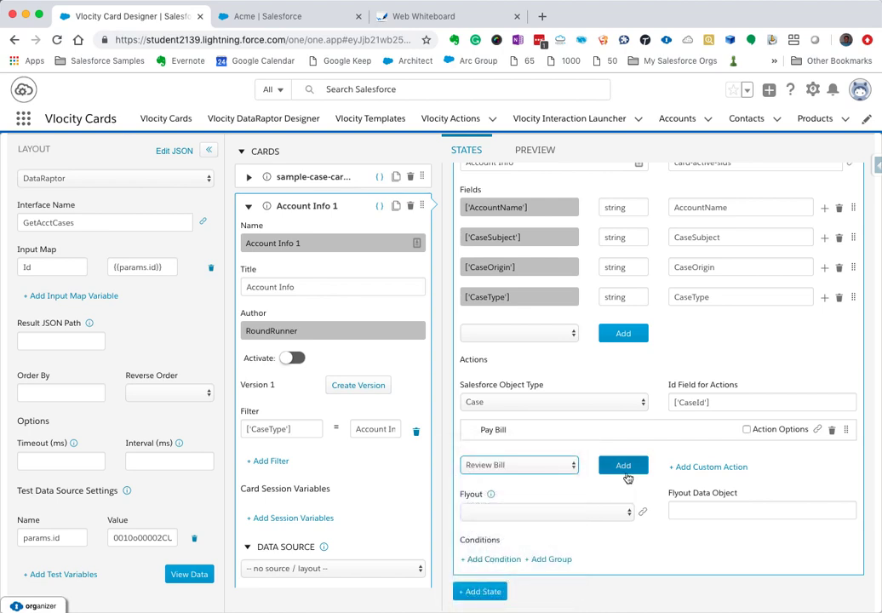
pyautogui.click(626, 475)
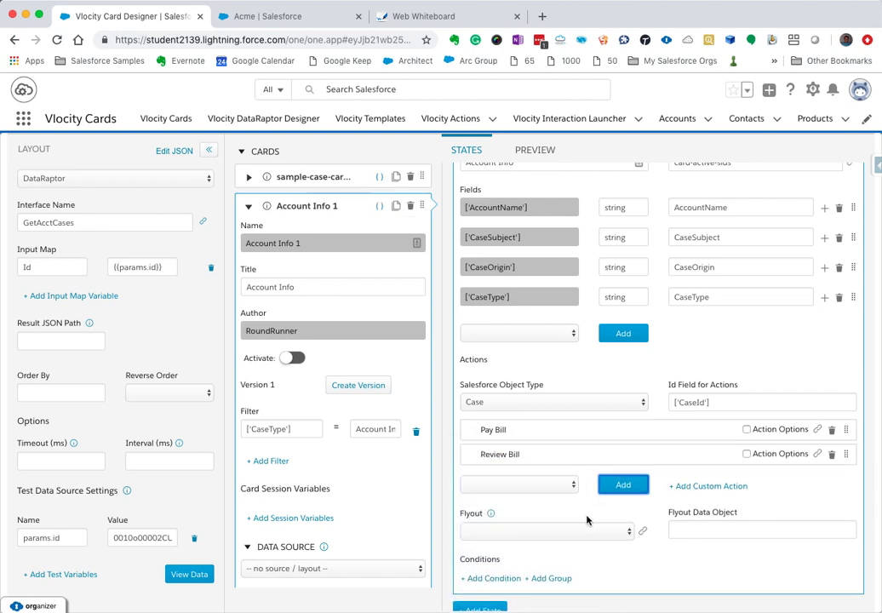
# Activate the Account Info 1 and sample-case-card1 cards and preview them together.
pyautogui.click(292, 357)
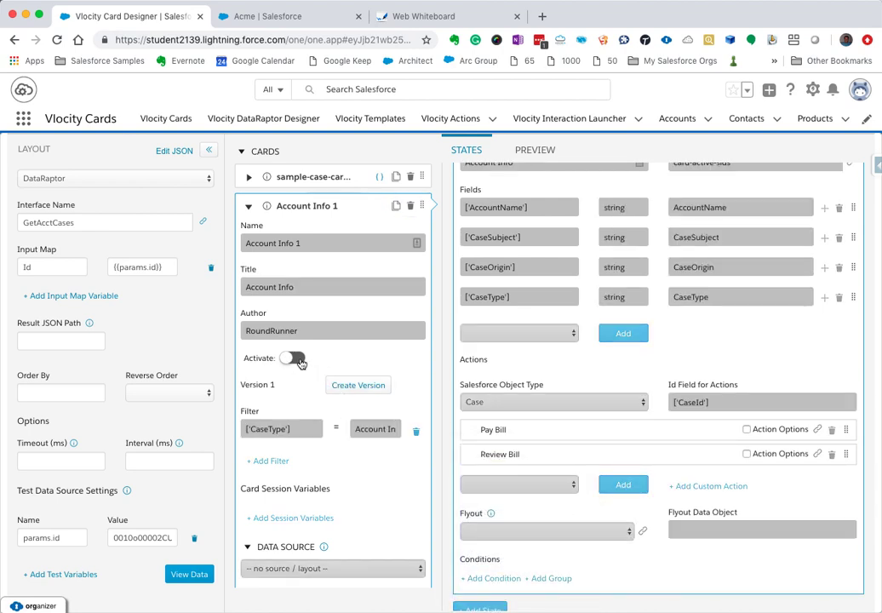
pyautogui.click(533, 149)
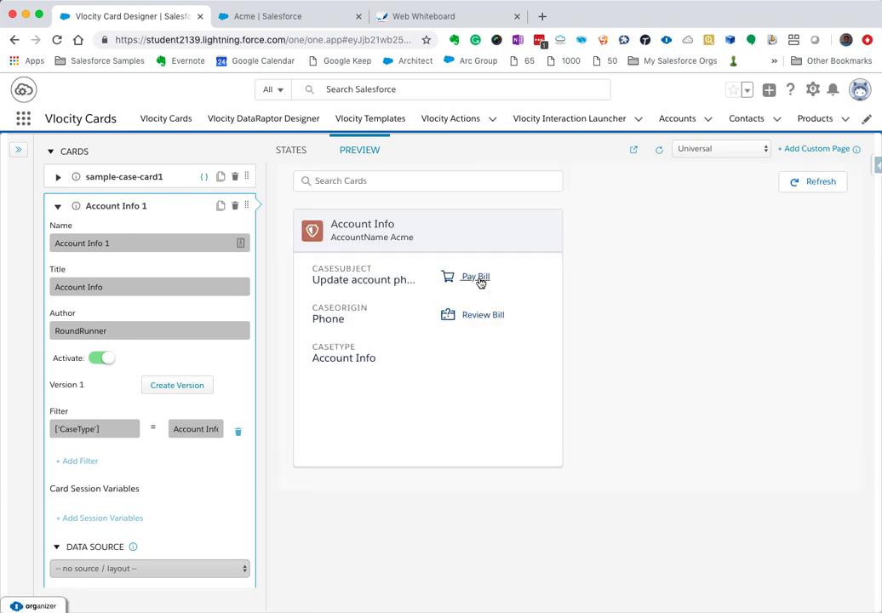
pyautogui.click(58, 179)
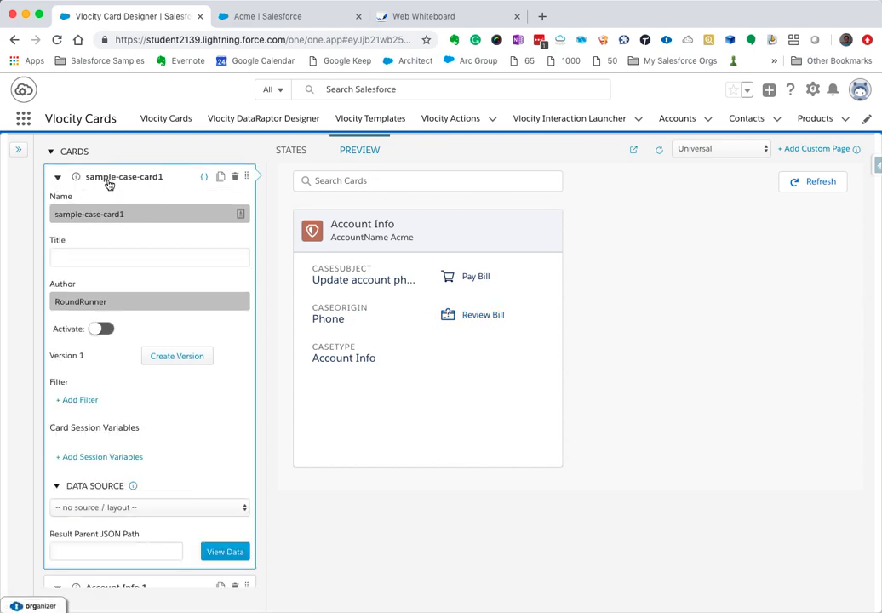
pyautogui.click(103, 329)
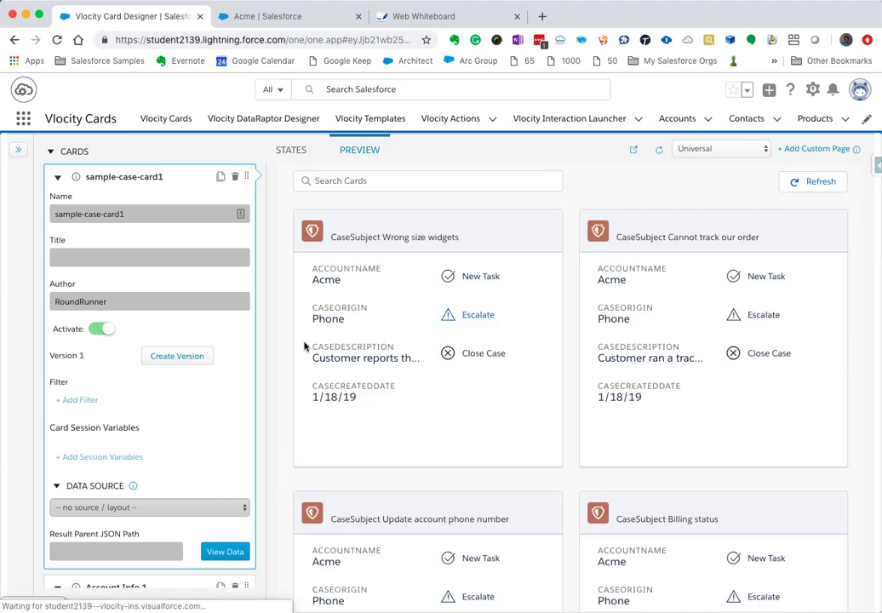
# Compare the previewed sample case cards with the Account Info card, examining their fields and actions.
pyautogui.scroll(-2, 622, 412)
pyautogui.scroll(-1, 622, 412)
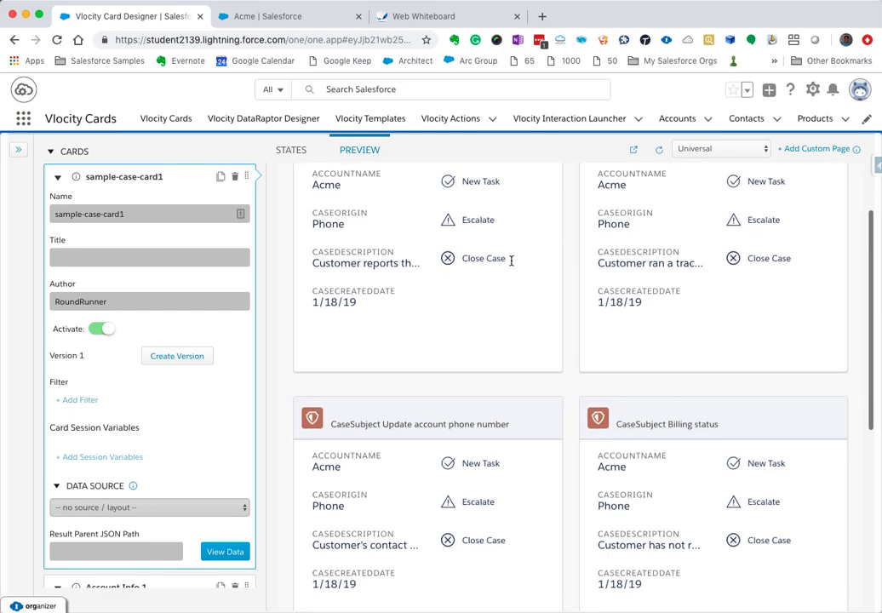
pyautogui.scroll(2, 525, 377)
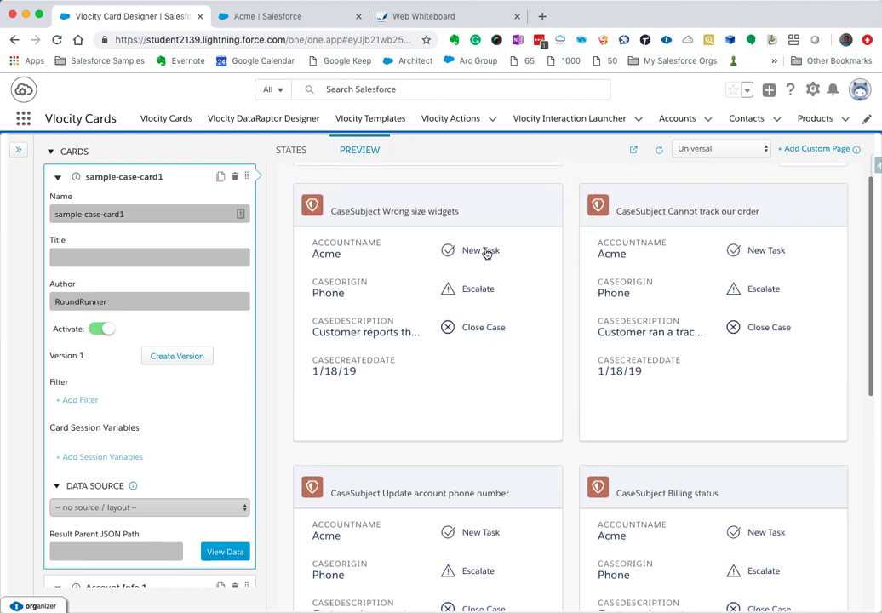
pyautogui.scroll(-10, 488, 388)
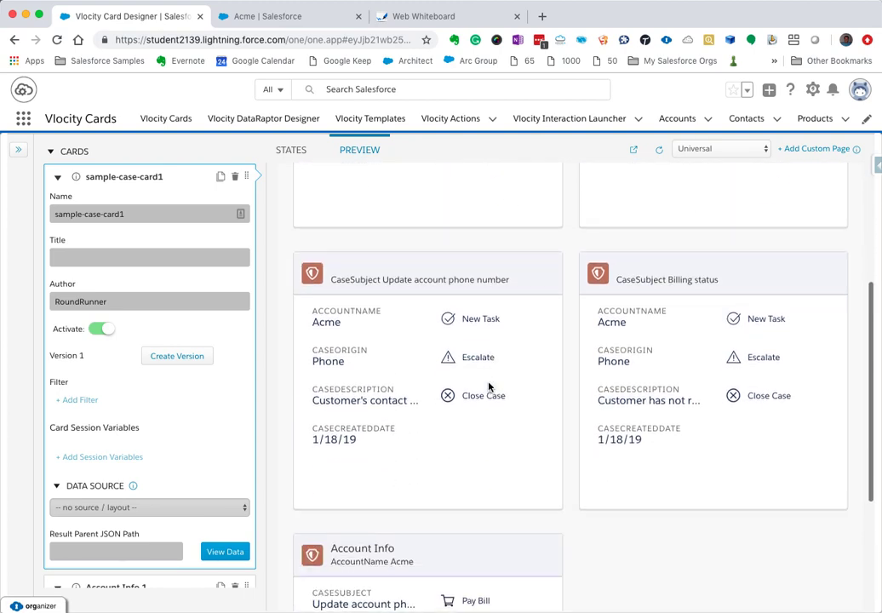
pyautogui.scroll(-3, 490, 387)
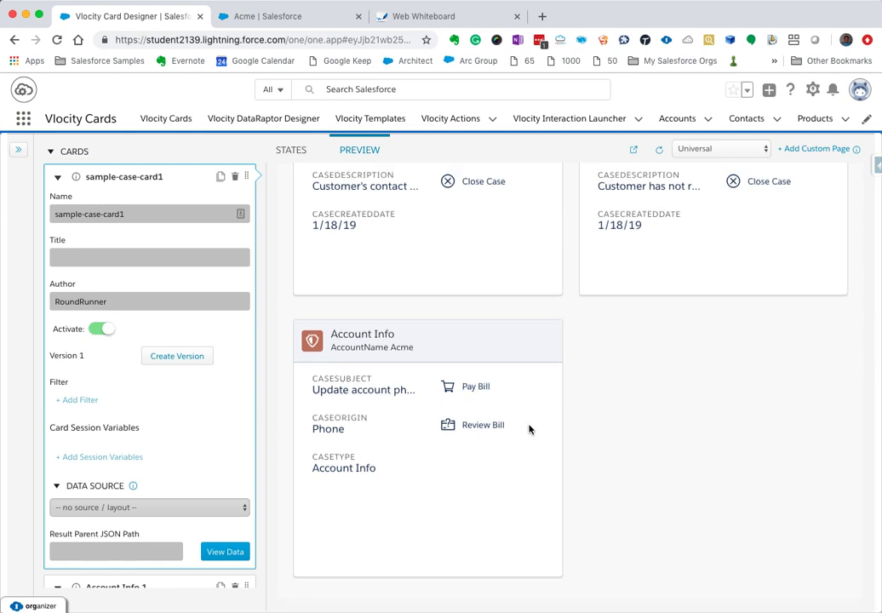
pyautogui.scroll(1, 456, 410)
pyautogui.scroll(-1, 514, 433)
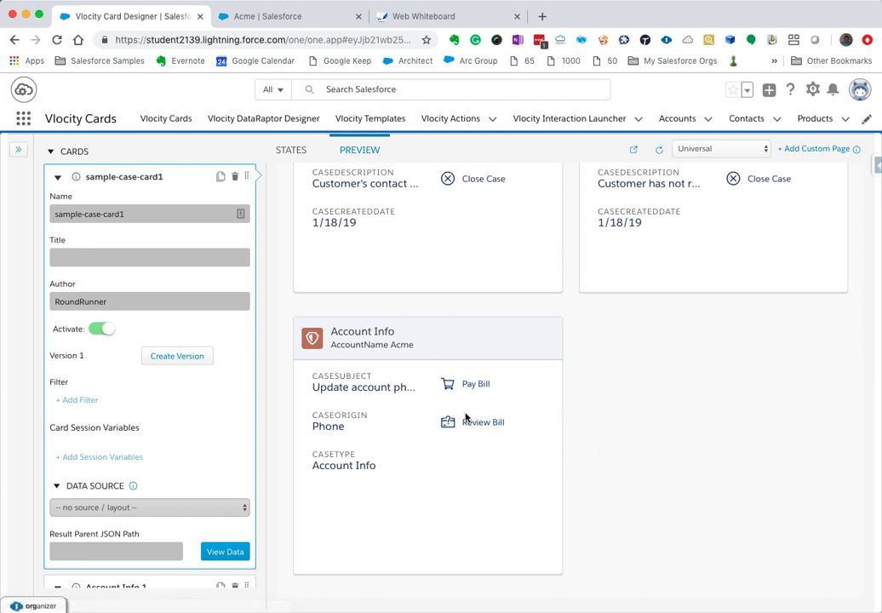
pyautogui.scroll(2, 490, 464)
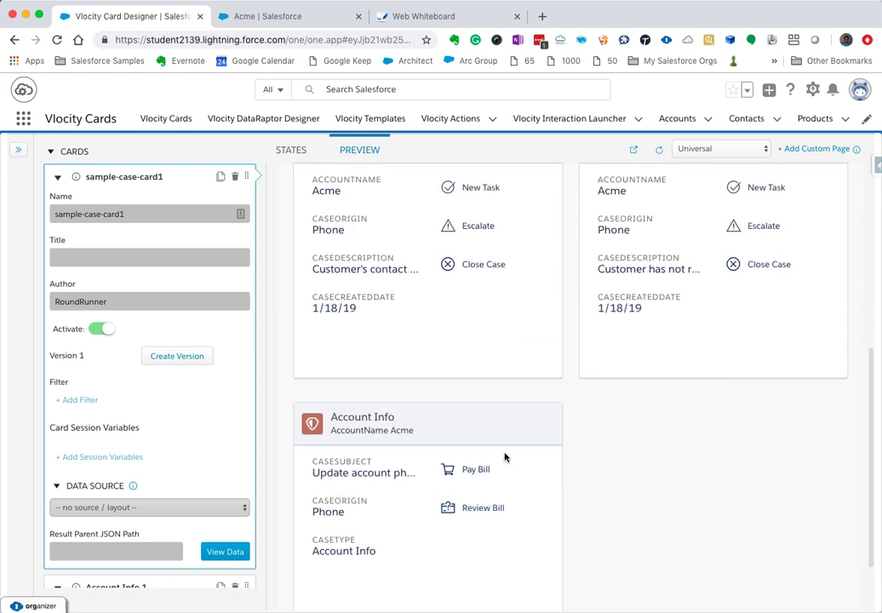
pyautogui.scroll(-2, 506, 459)
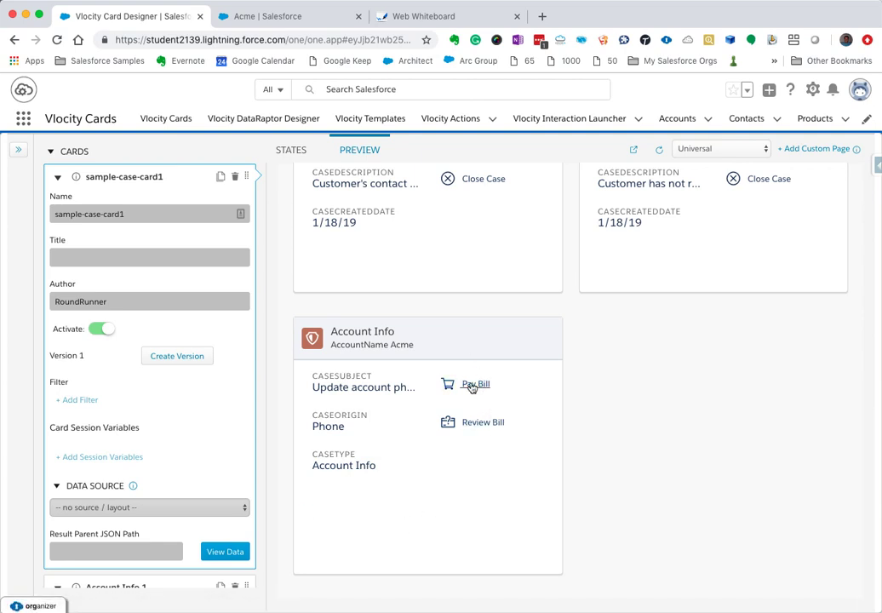
pyautogui.scroll(2, 477, 379)
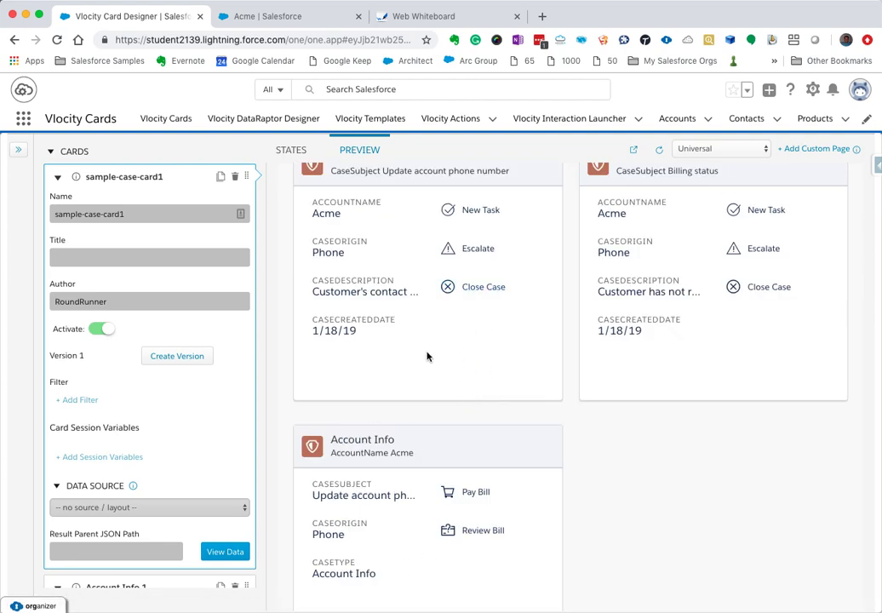
pyautogui.scroll(-1, 417, 410)
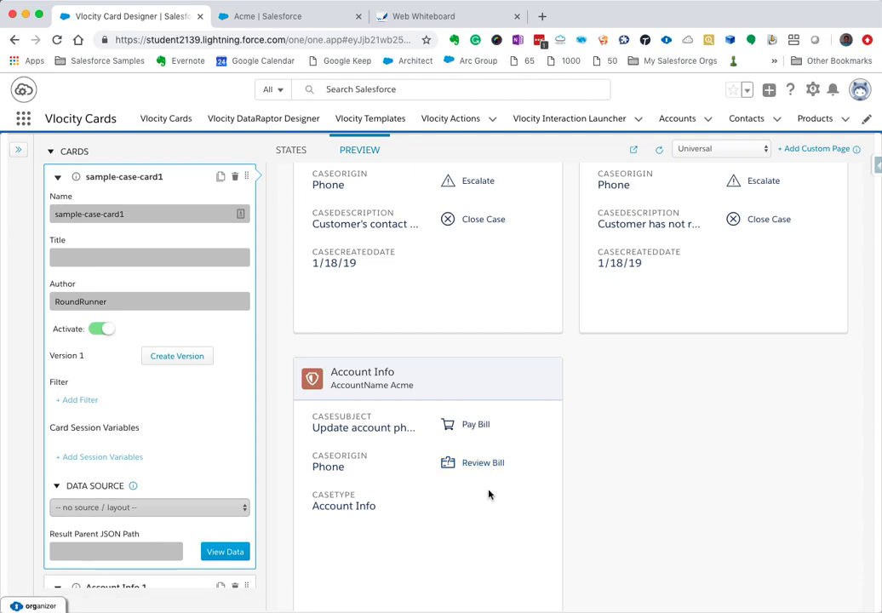
# Collapse the sample-case-card1 details and show the layout's data source settings again.
pyautogui.click(58, 178)
pyautogui.click(18, 151)
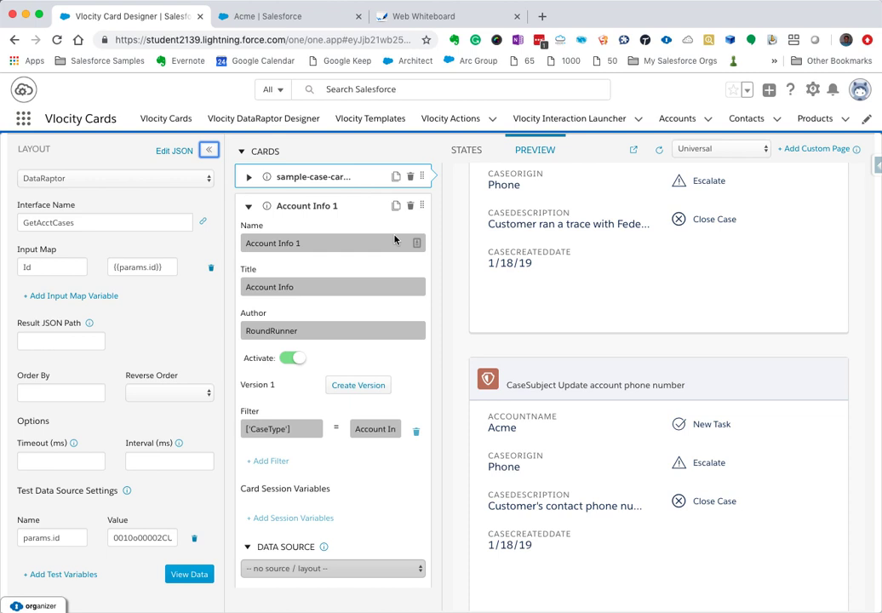
# Expand the sample-case-card1 details and review the layout's template settings alongside the previewed case cards.
pyautogui.click(248, 176)
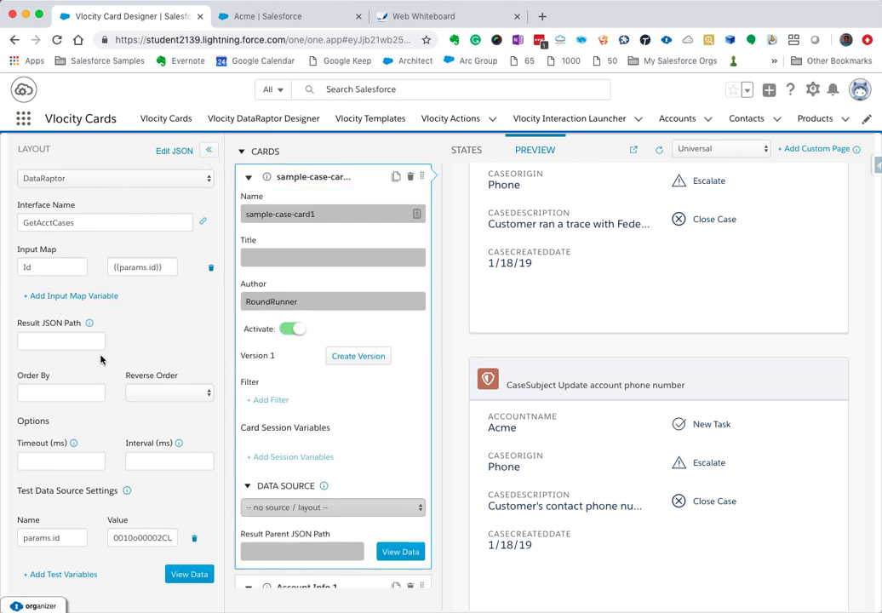
pyautogui.scroll(3, 103, 340)
pyautogui.scroll(5, 102, 267)
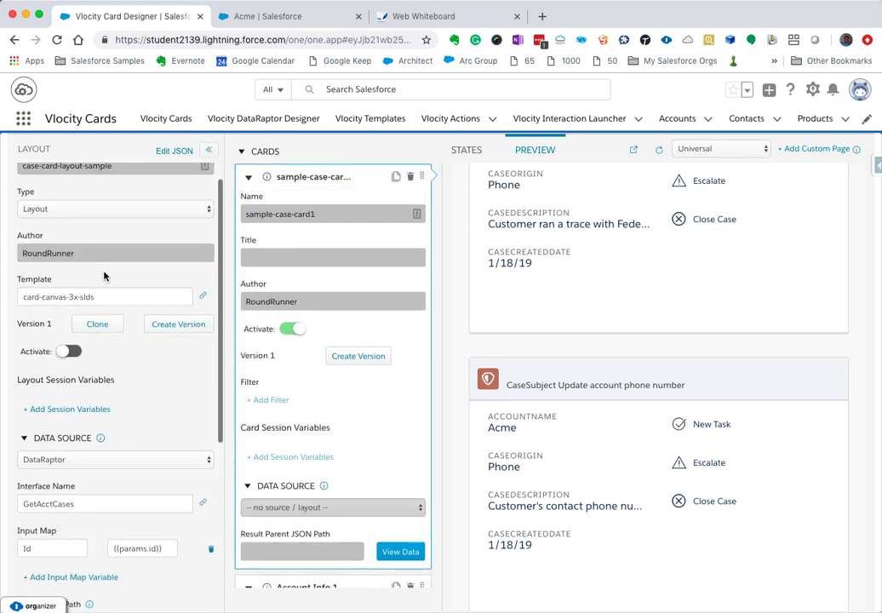
pyautogui.scroll(-2, 150, 371)
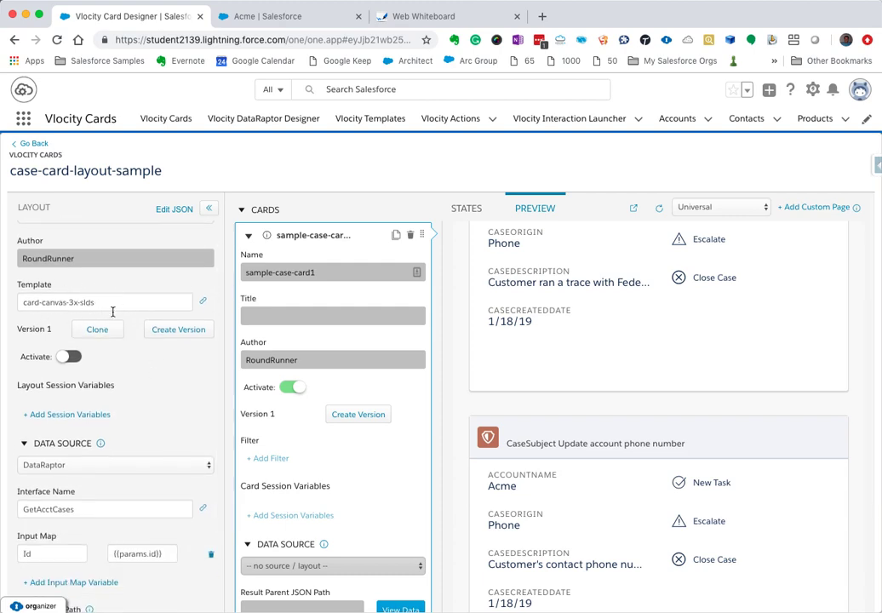
pyautogui.scroll(10, 562, 348)
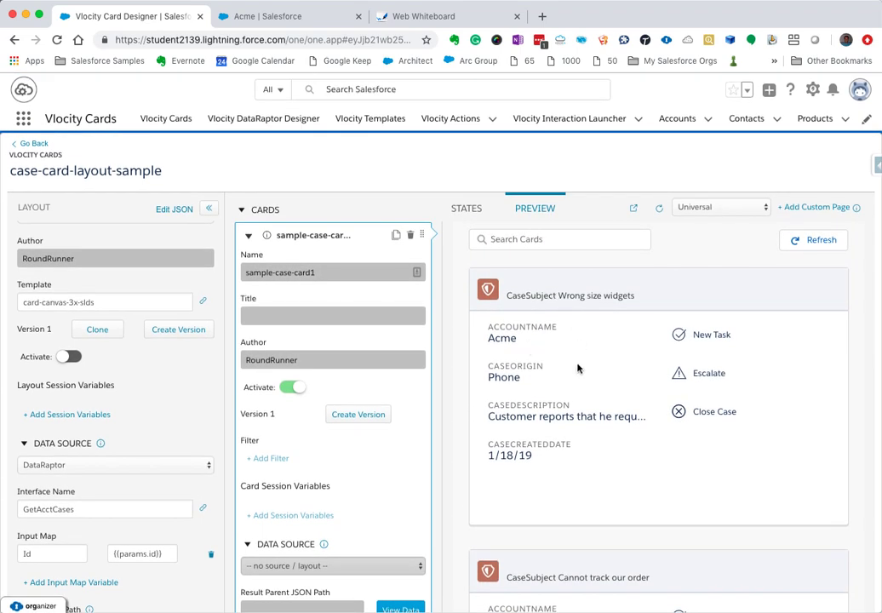
pyautogui.scroll(-4, 577, 368)
pyautogui.scroll(-2, 577, 367)
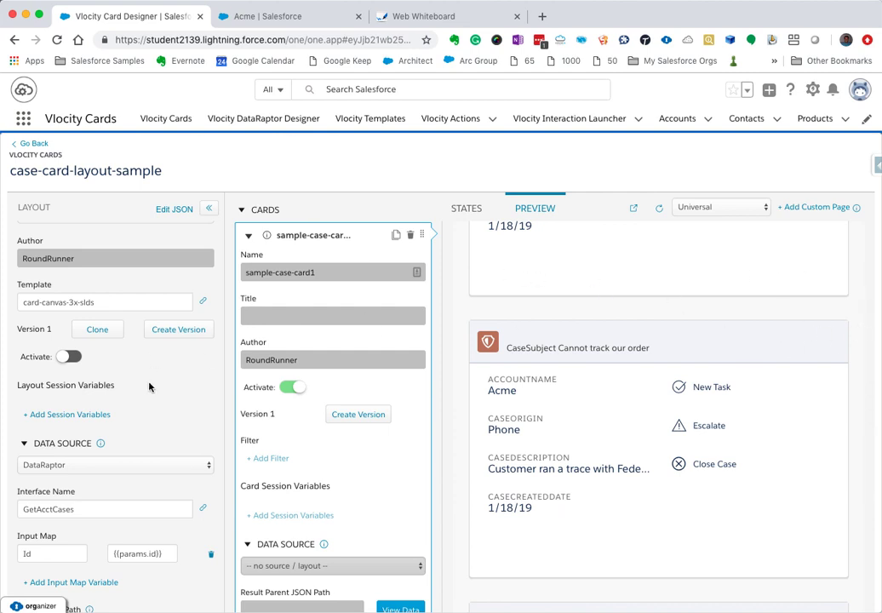
# Review the data source types available for the layout, keeping DataRaptor selected.
pyautogui.scroll(-3, 150, 386)
pyautogui.scroll(2, 136, 349)
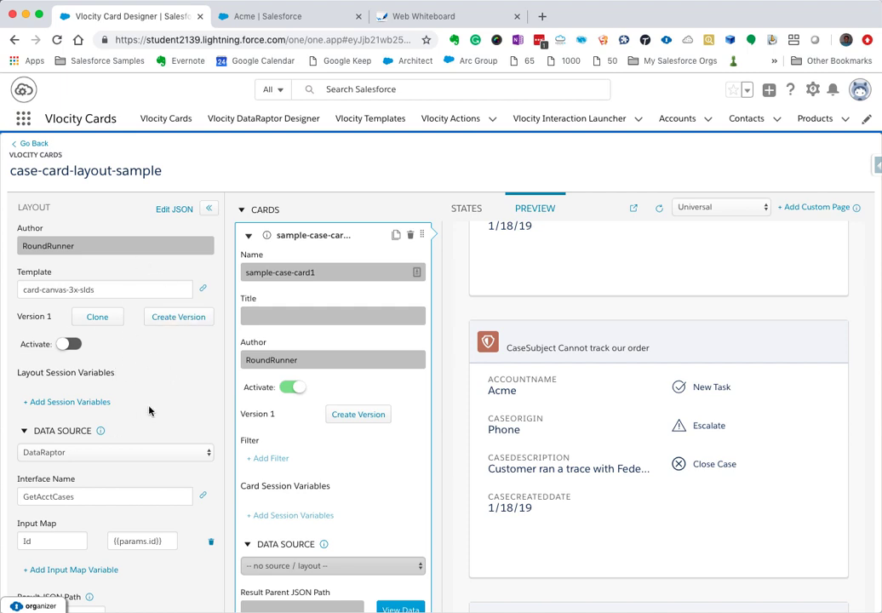
pyautogui.scroll(-2, 141, 366)
pyautogui.scroll(1, 142, 352)
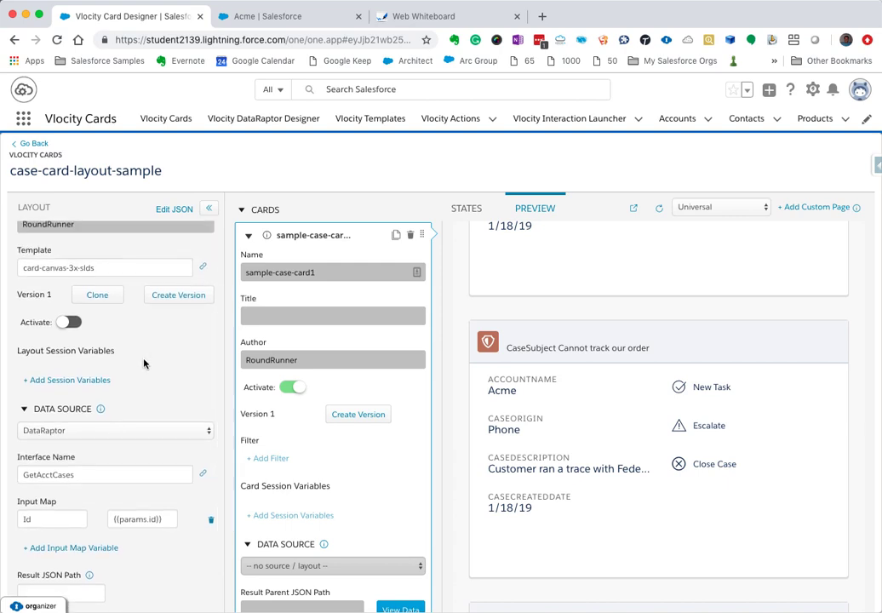
pyautogui.scroll(-2, 143, 363)
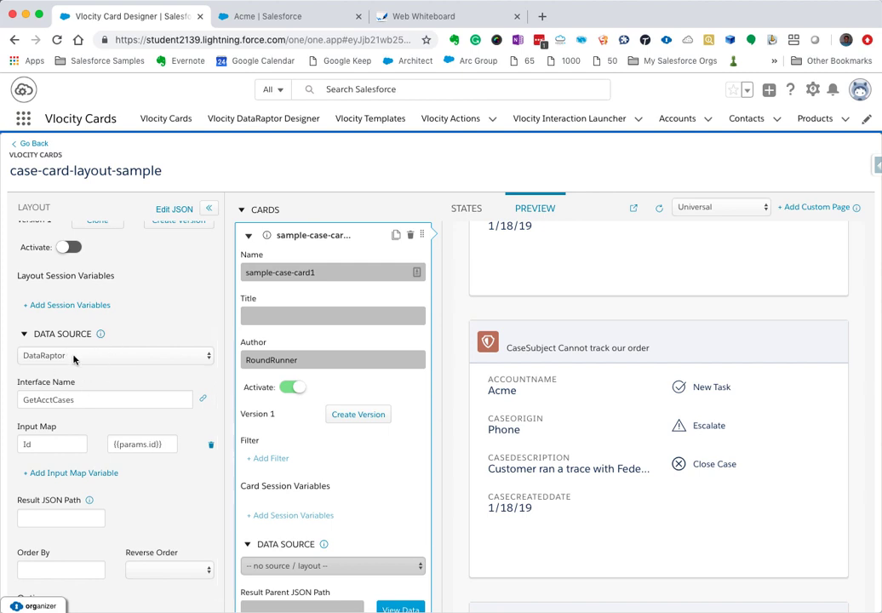
pyautogui.click(74, 358)
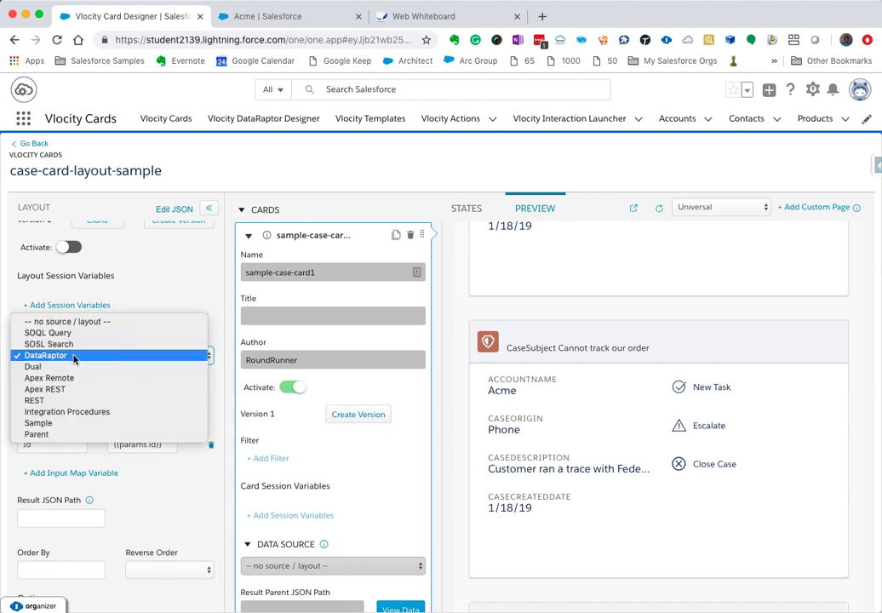
pyautogui.click(74, 356)
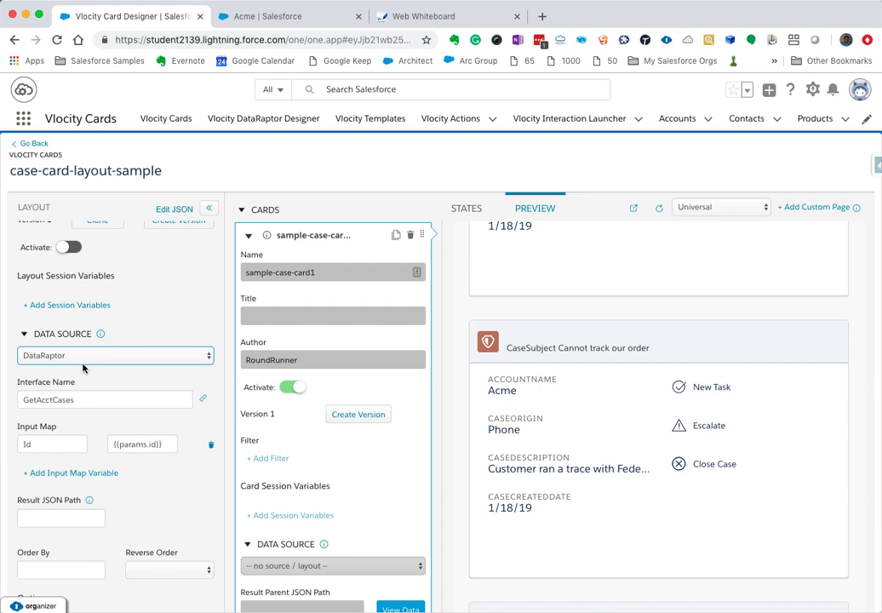
# Inspect the layout's GetAcctCases interface name, its Id input mapping and the params.id test data source setting.
pyautogui.scroll(-2, 116, 397)
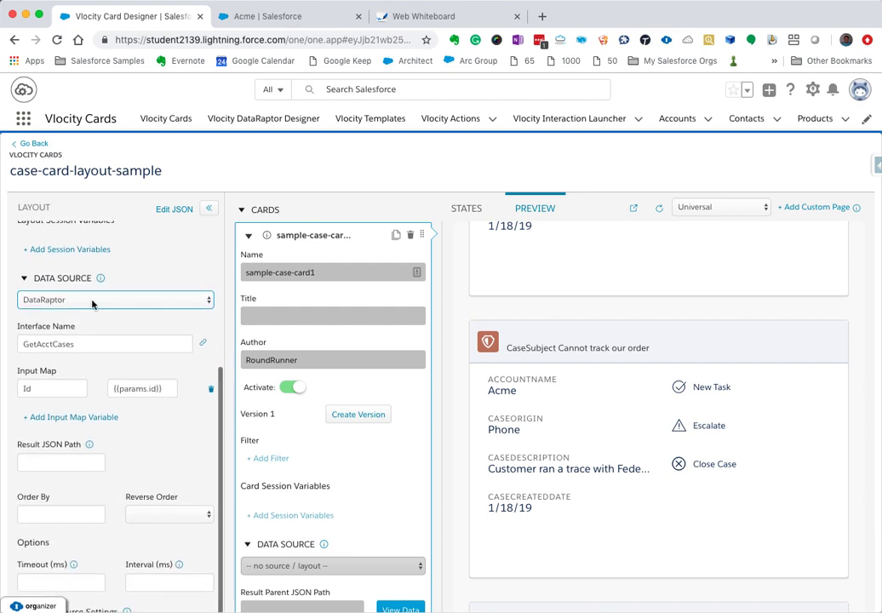
pyautogui.doubleClick(91, 344)
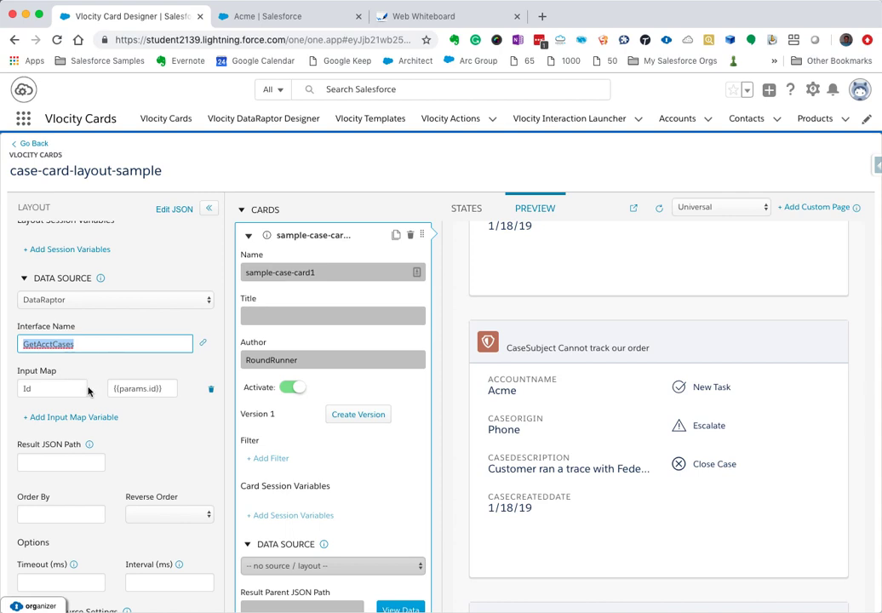
pyautogui.scroll(-1, 88, 391)
pyautogui.doubleClick(48, 342)
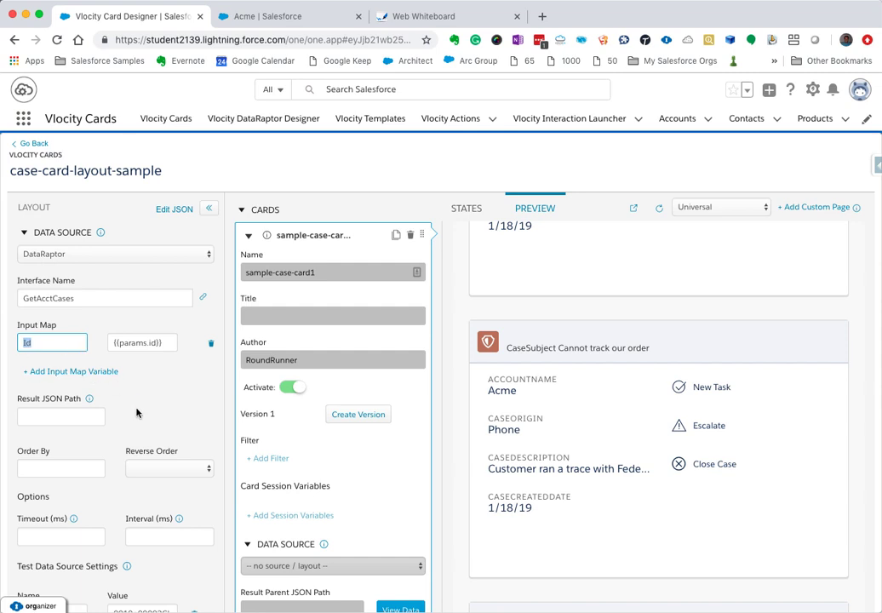
pyautogui.scroll(-1, 137, 413)
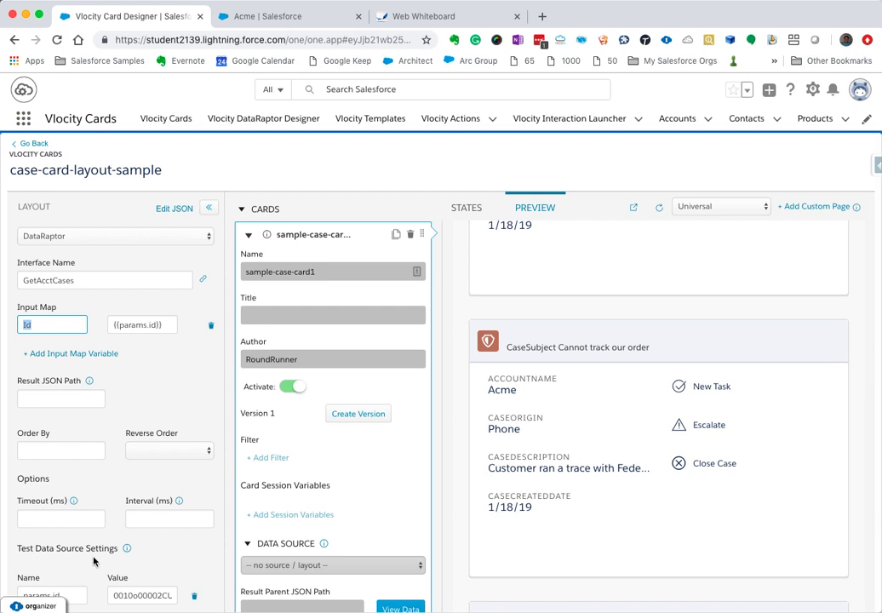
pyautogui.scroll(-1, 94, 560)
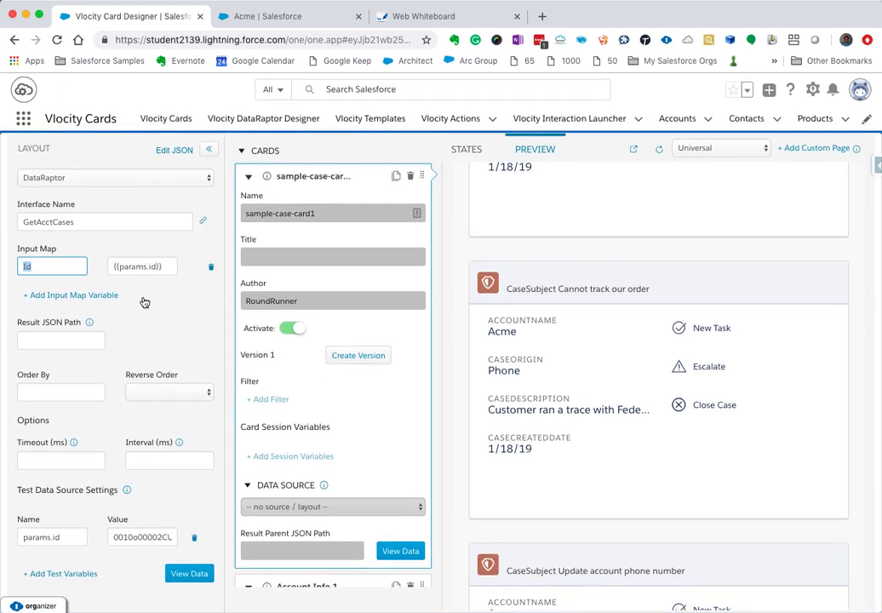
pyautogui.click(73, 536)
pyautogui.click(115, 537)
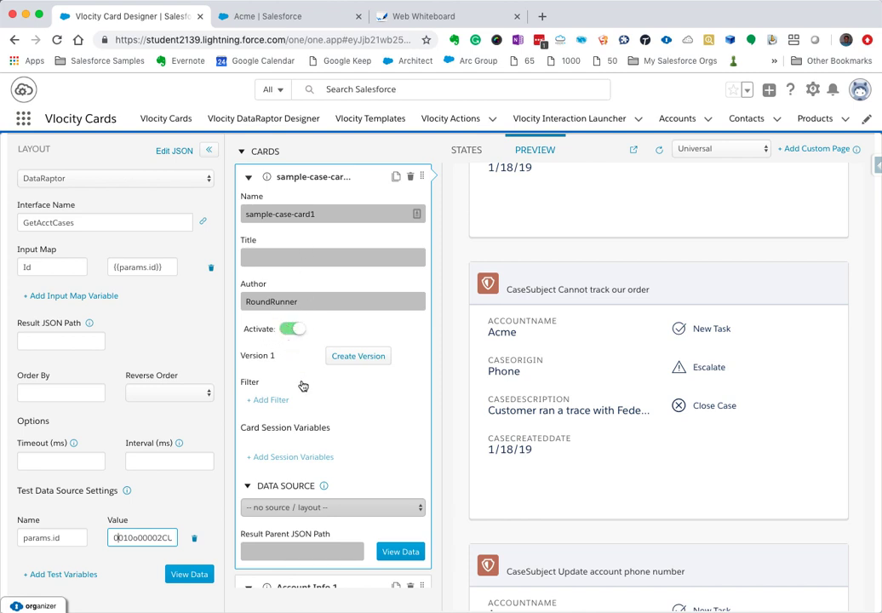
# Show the states of sample-case-card1 and examine the Active state's template, fields and actions.
pyautogui.scroll(-1, 313, 451)
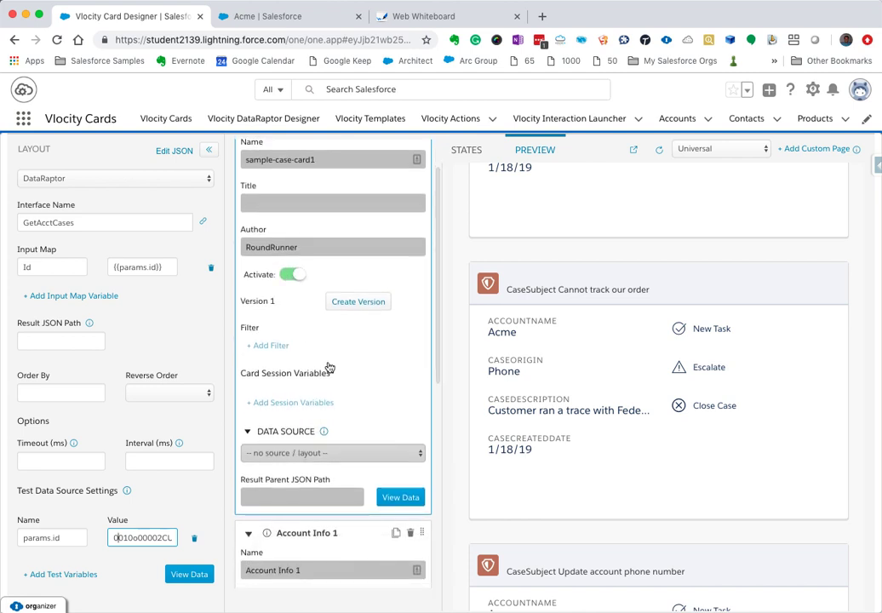
pyautogui.scroll(1, 333, 355)
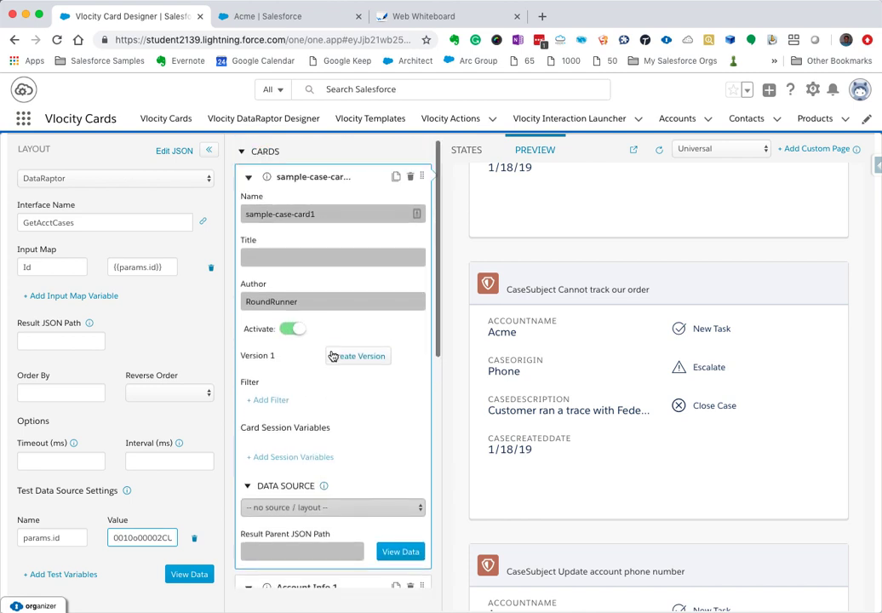
pyautogui.click(473, 154)
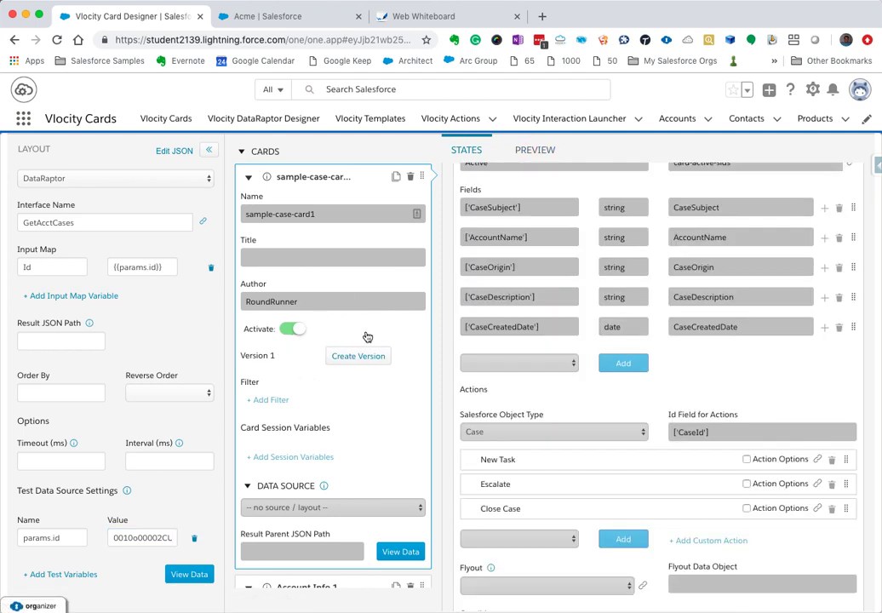
pyautogui.scroll(1, 367, 337)
pyautogui.scroll(2, 534, 282)
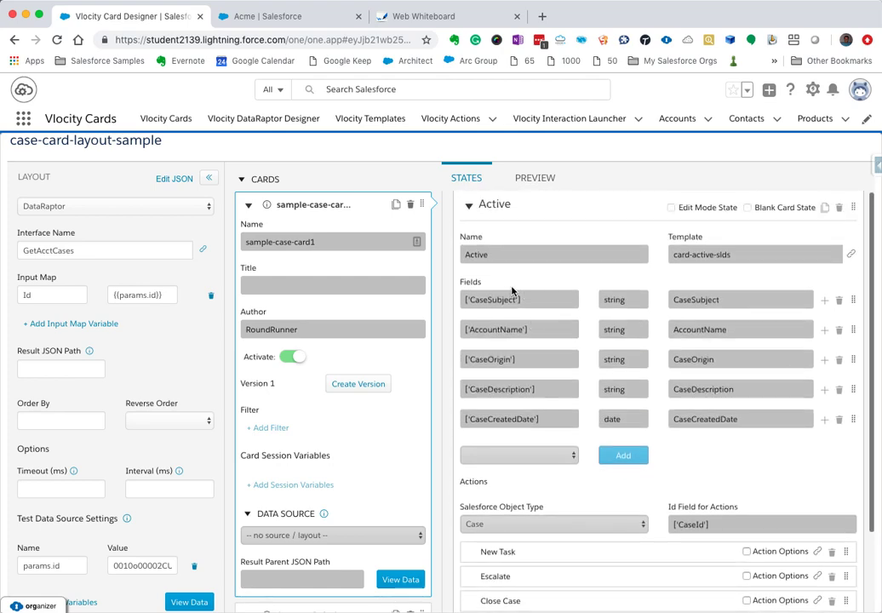
pyautogui.scroll(-1, 511, 290)
pyautogui.scroll(1, 535, 289)
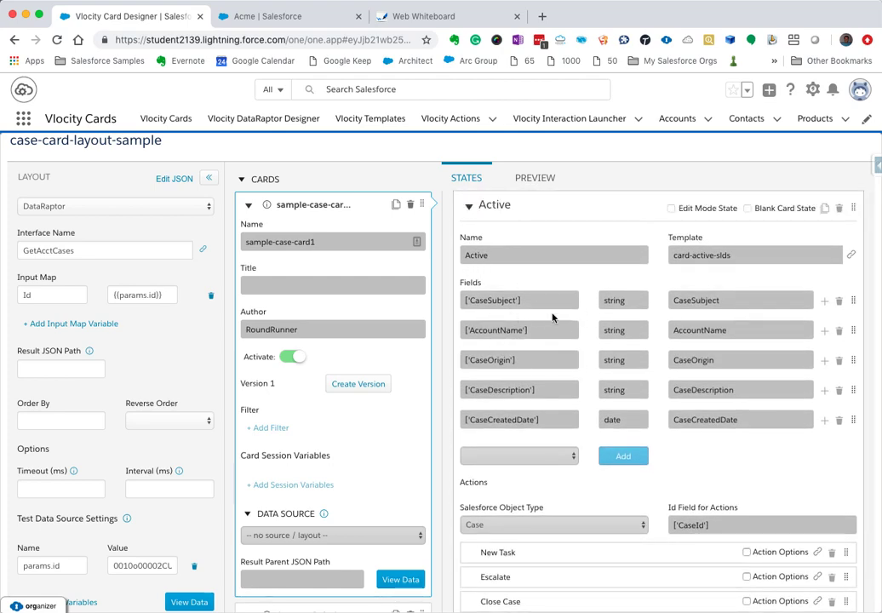
pyautogui.scroll(-1, 557, 328)
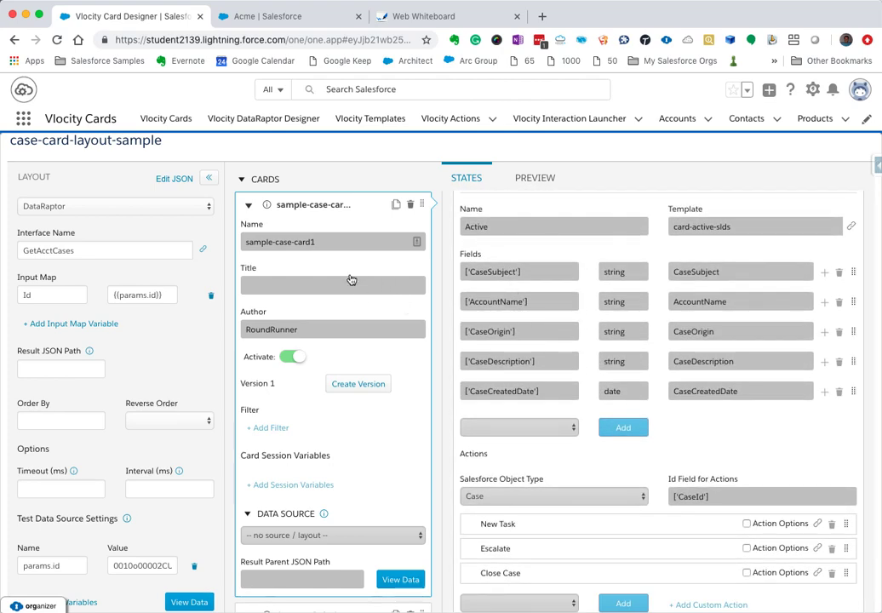
pyautogui.scroll(-3, 582, 291)
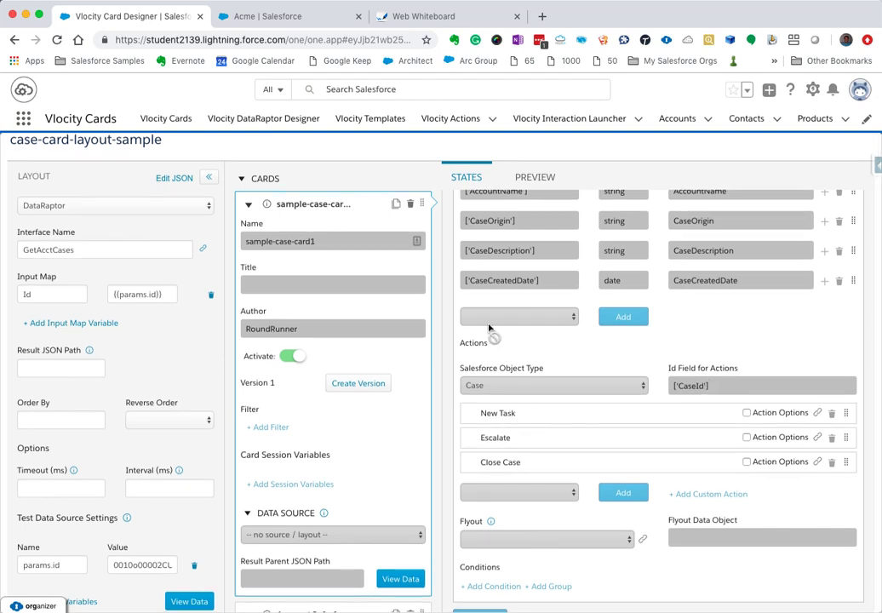
# Select the Account Info 1 card and review its CaseType filter and its Account Info state's fields and actions.
pyautogui.scroll(-5, 366, 405)
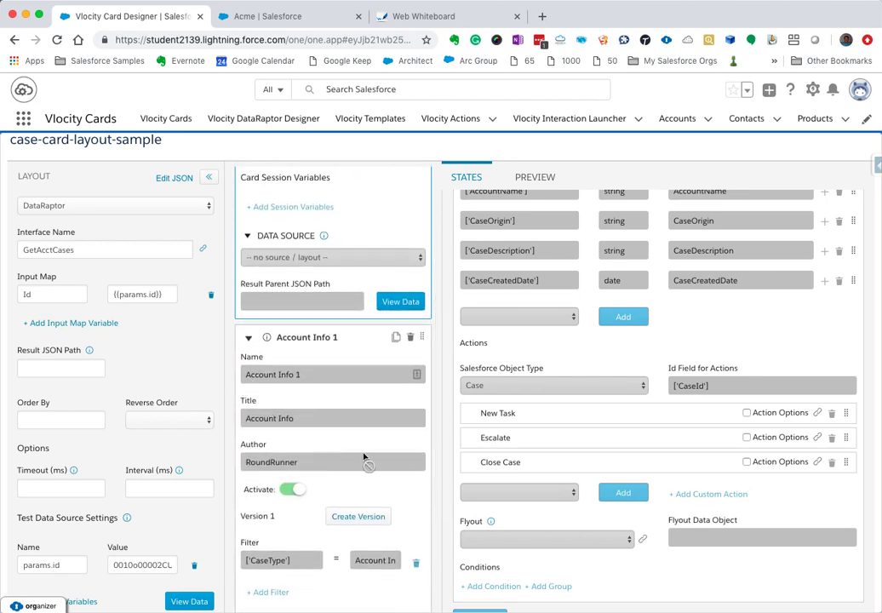
pyautogui.scroll(-2, 366, 455)
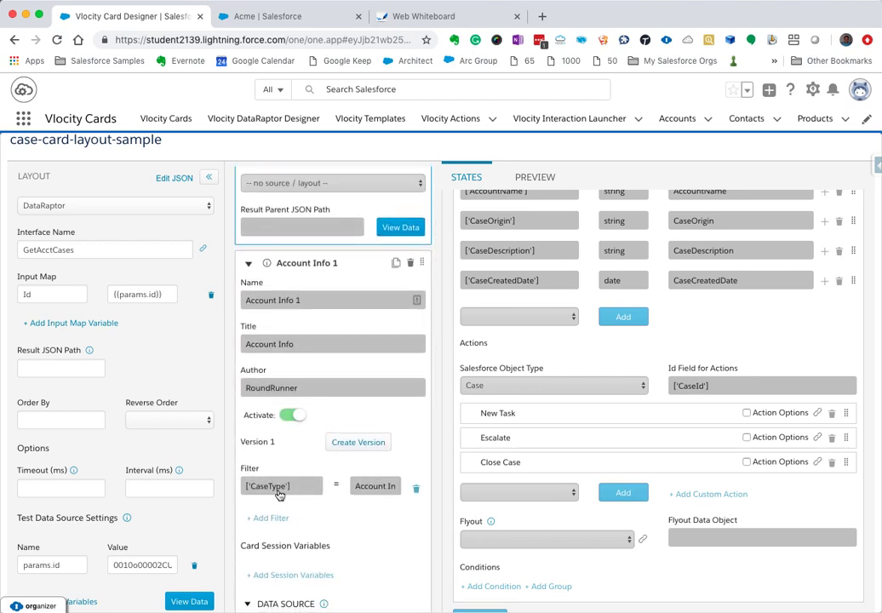
pyautogui.scroll(-2, 393, 505)
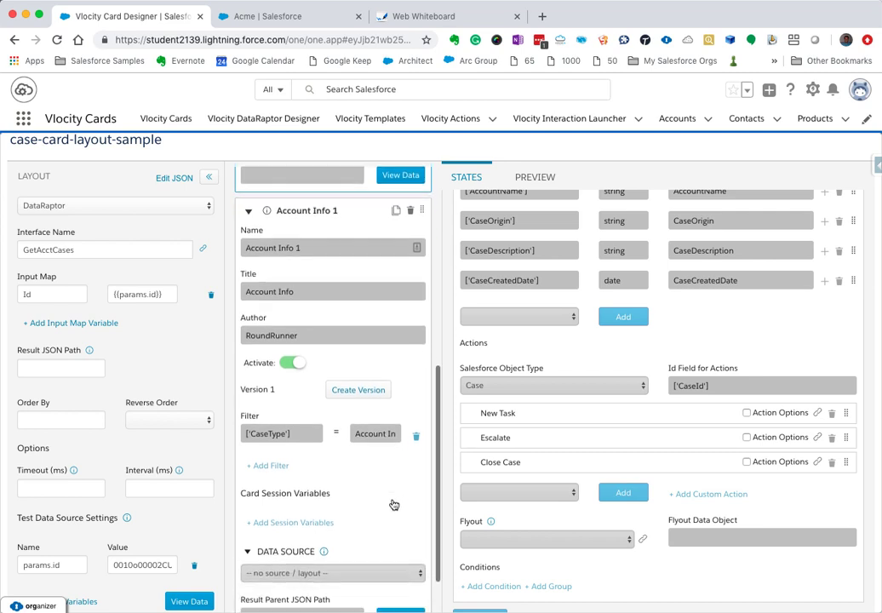
pyautogui.click(347, 364)
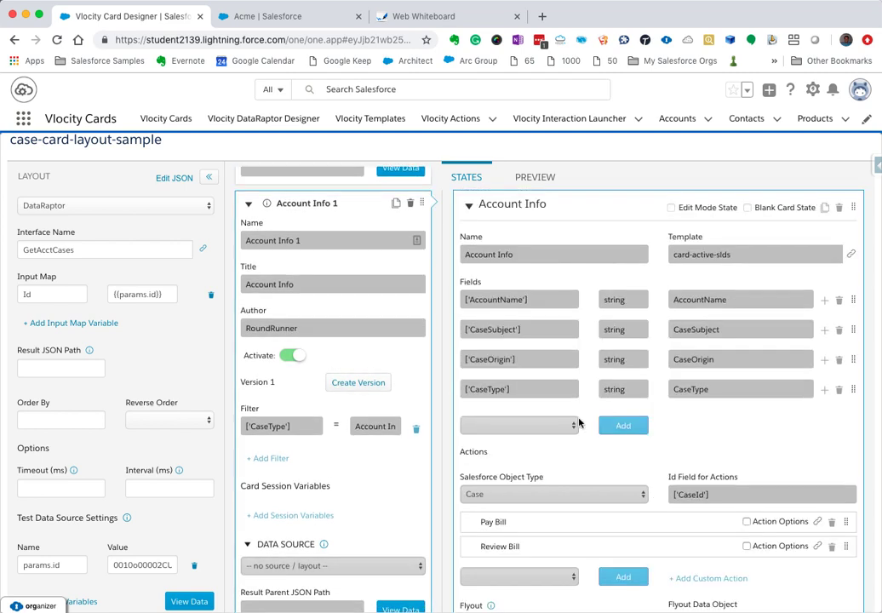
pyautogui.scroll(-4, 579, 423)
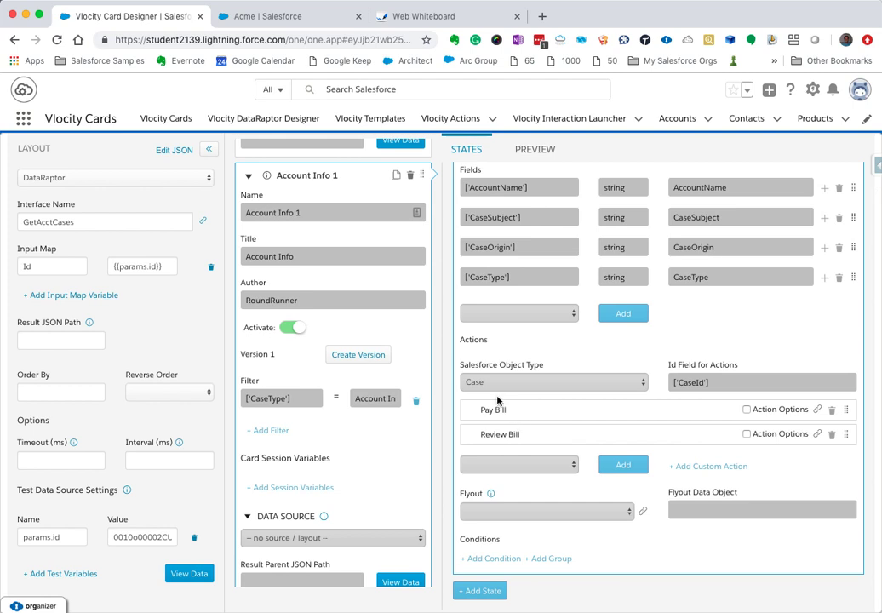